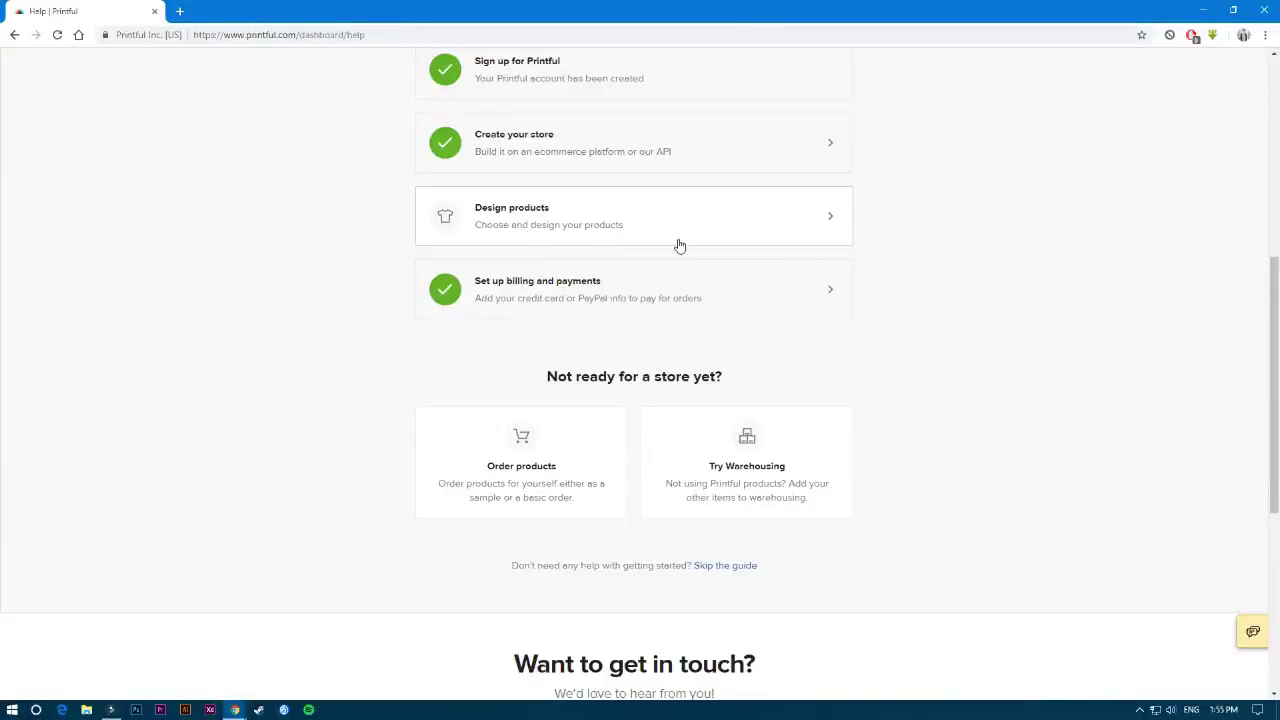
pyautogui.scroll(3, 923, 250)
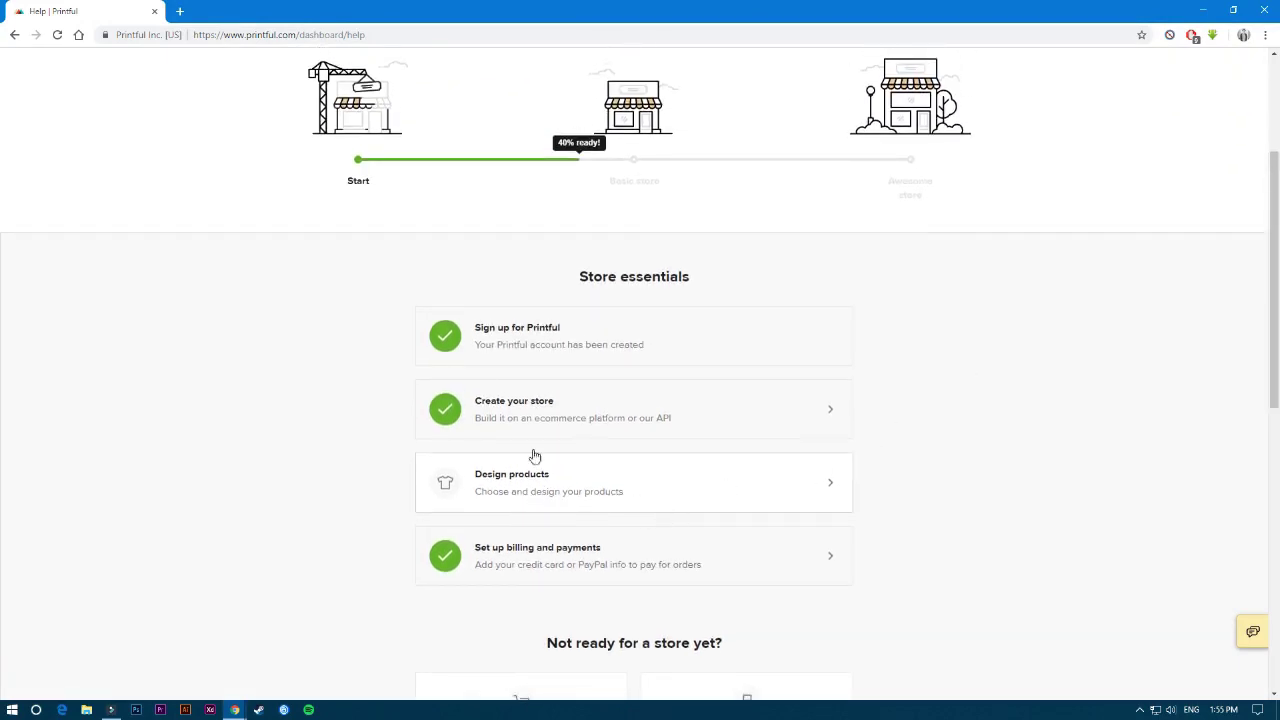
pyautogui.scroll(3, 546, 486)
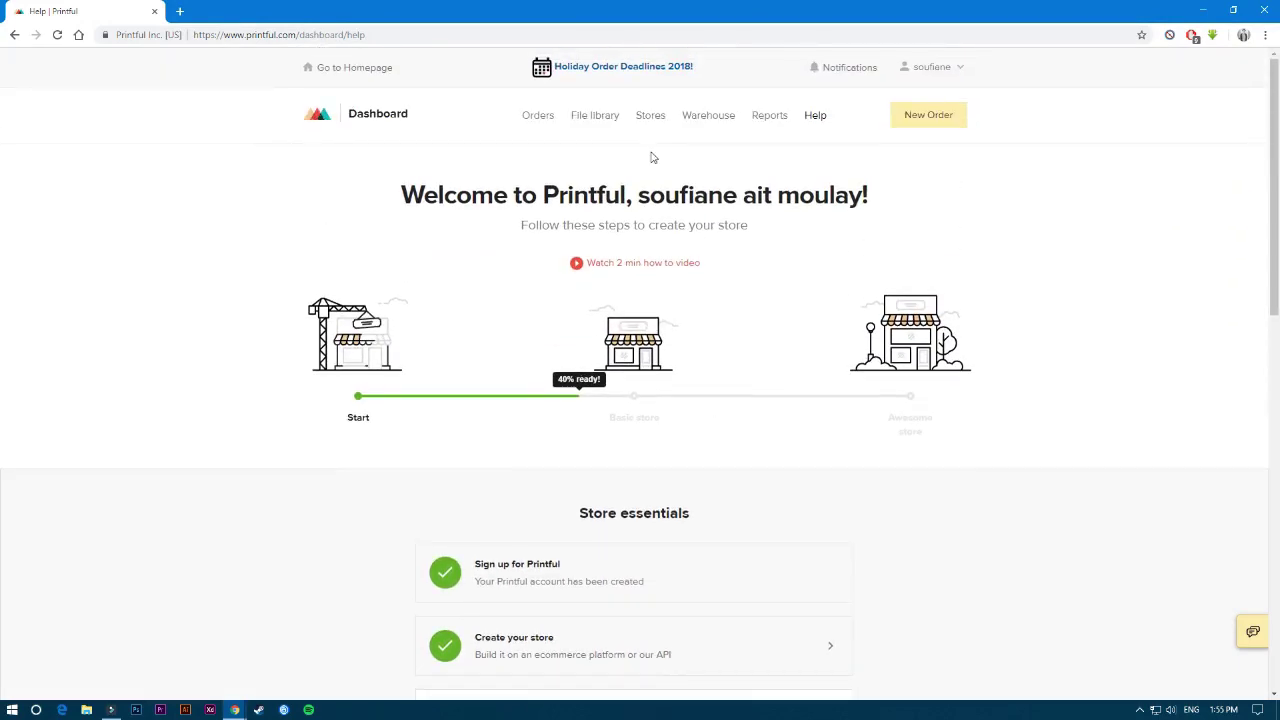
pyautogui.click(651, 118)
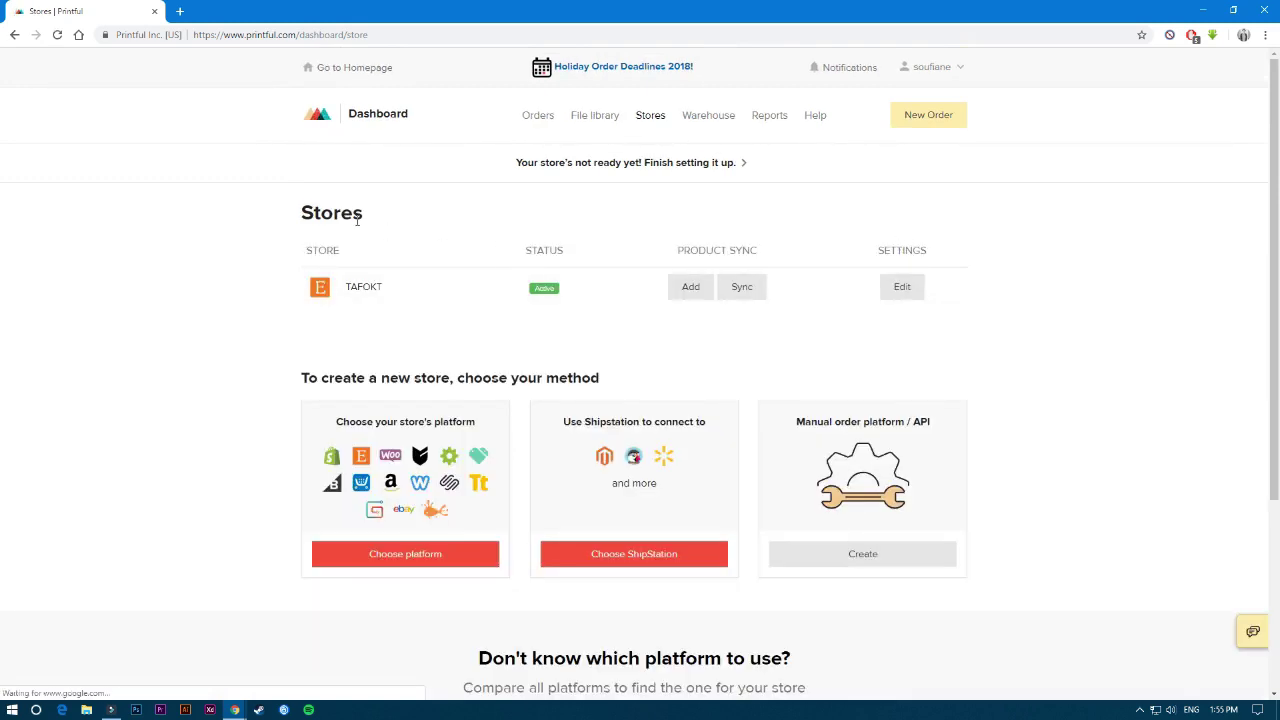
pyautogui.moveTo(336, 212); pyautogui.dragTo(514, 224)
pyautogui.click(689, 288)
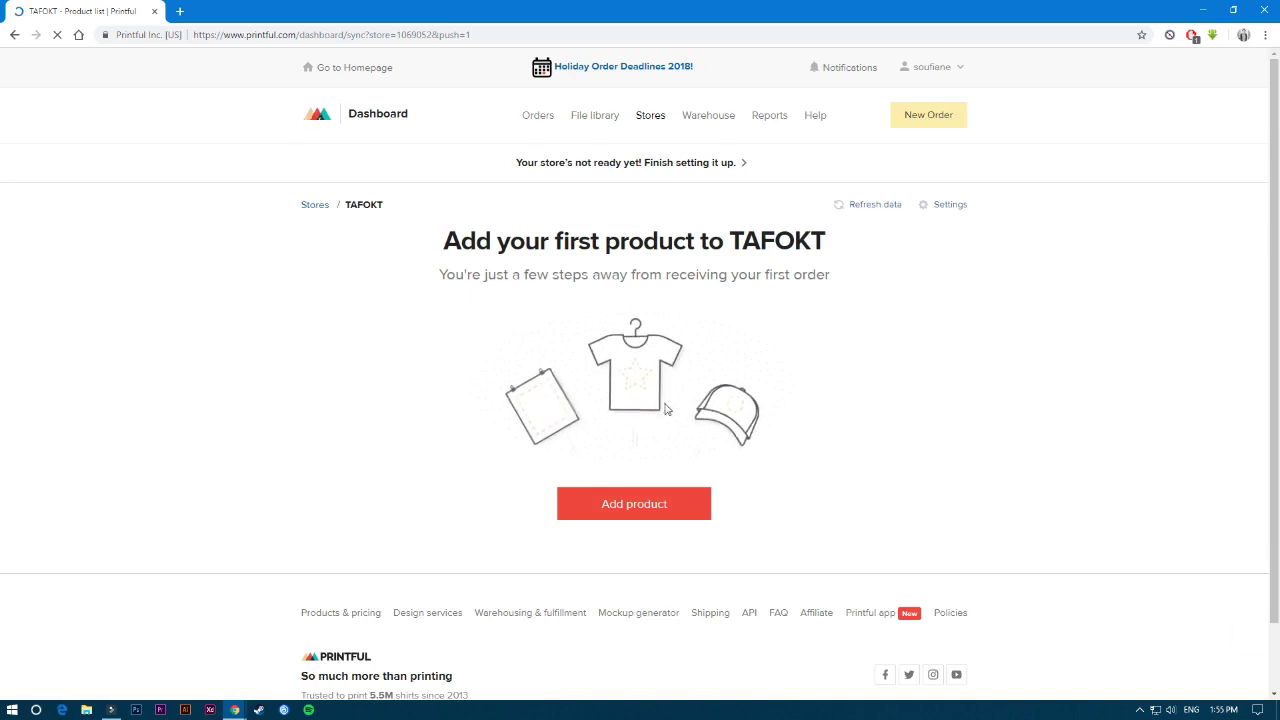
pyautogui.click(615, 504)
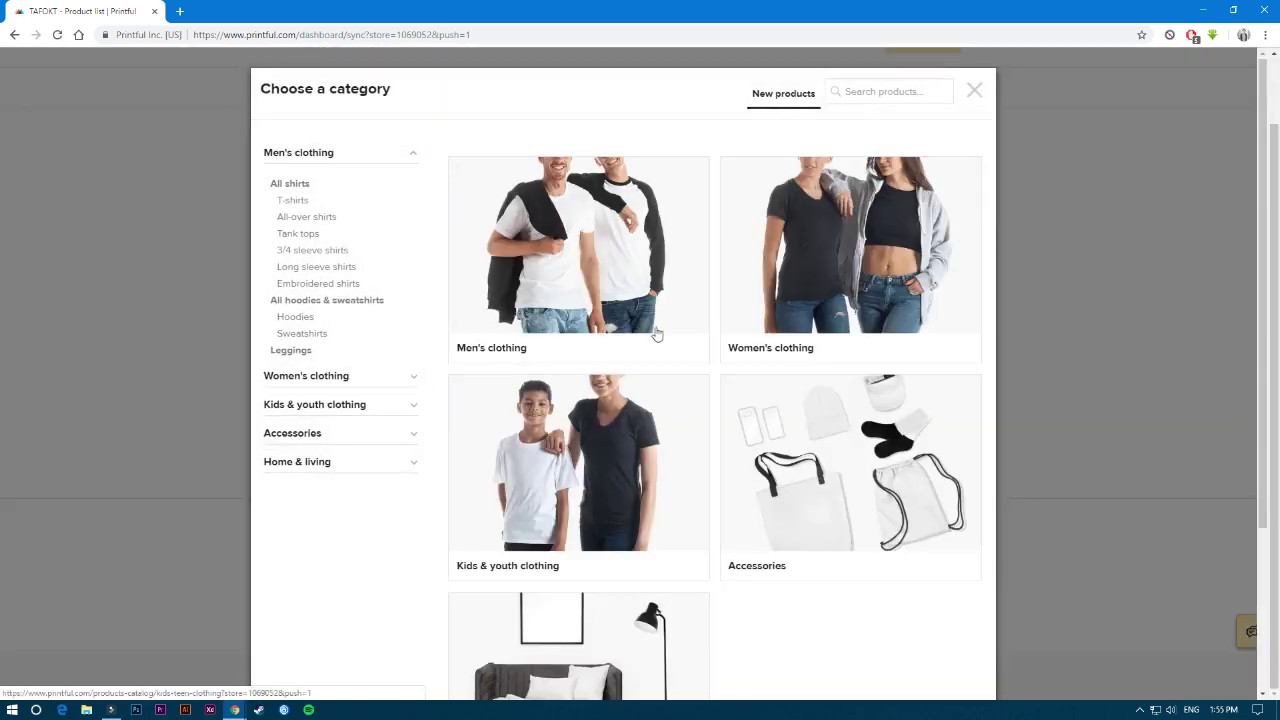
pyautogui.press('Escape')
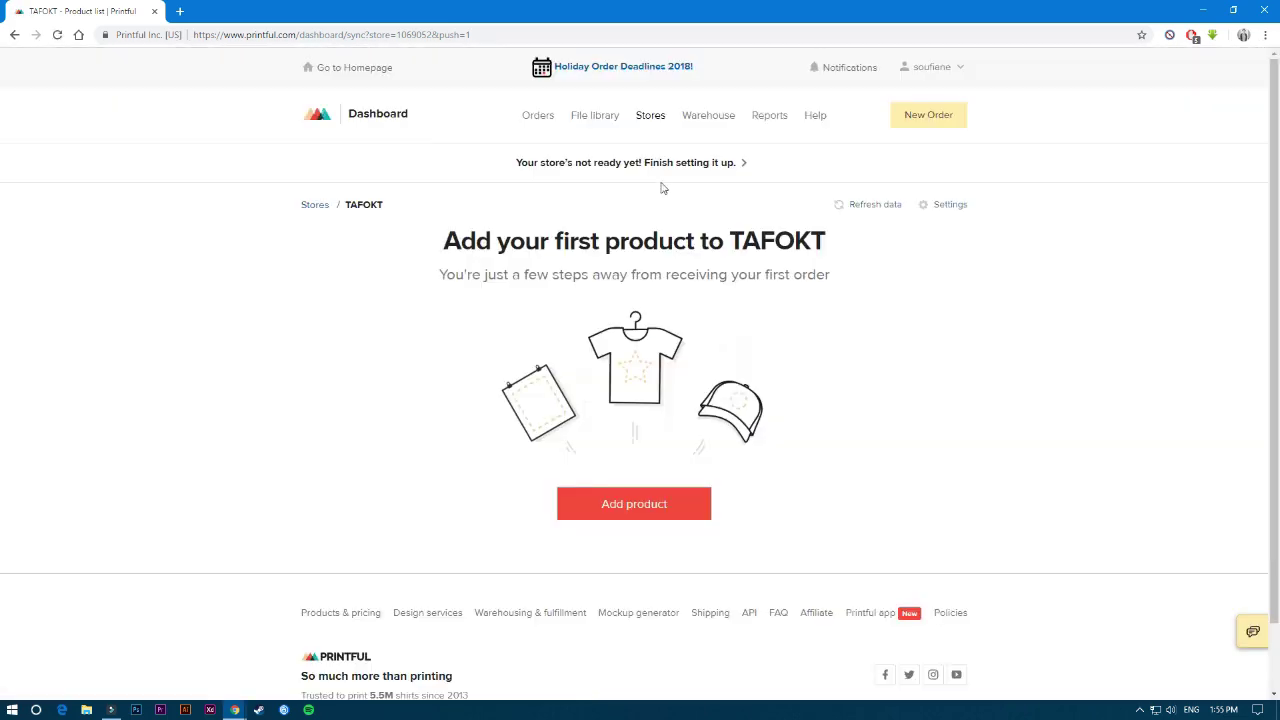
# Step: Open the Design products task from the store setup guide and start adding a product to the TAFOKT store
pyautogui.click(648, 166)
pyautogui.scroll(-3, 665, 208)
pyautogui.scroll(-1, 665, 208)
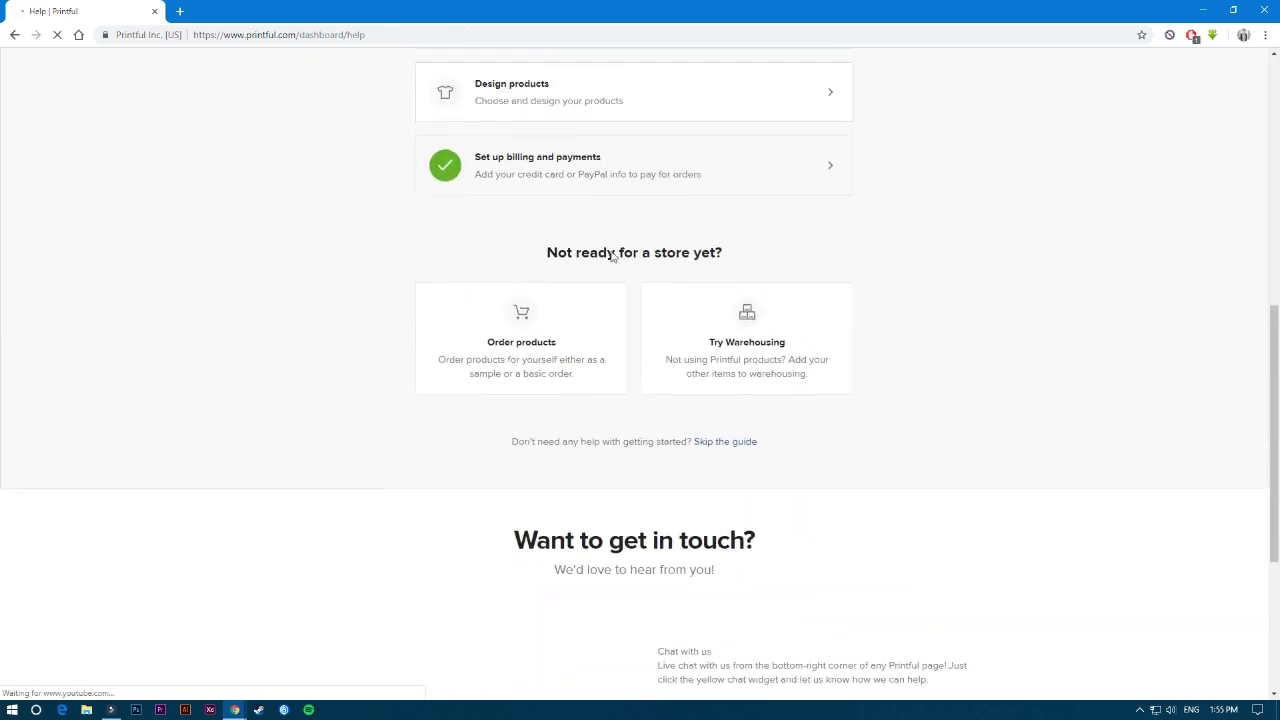
pyautogui.scroll(1, 597, 271)
pyautogui.click(600, 236)
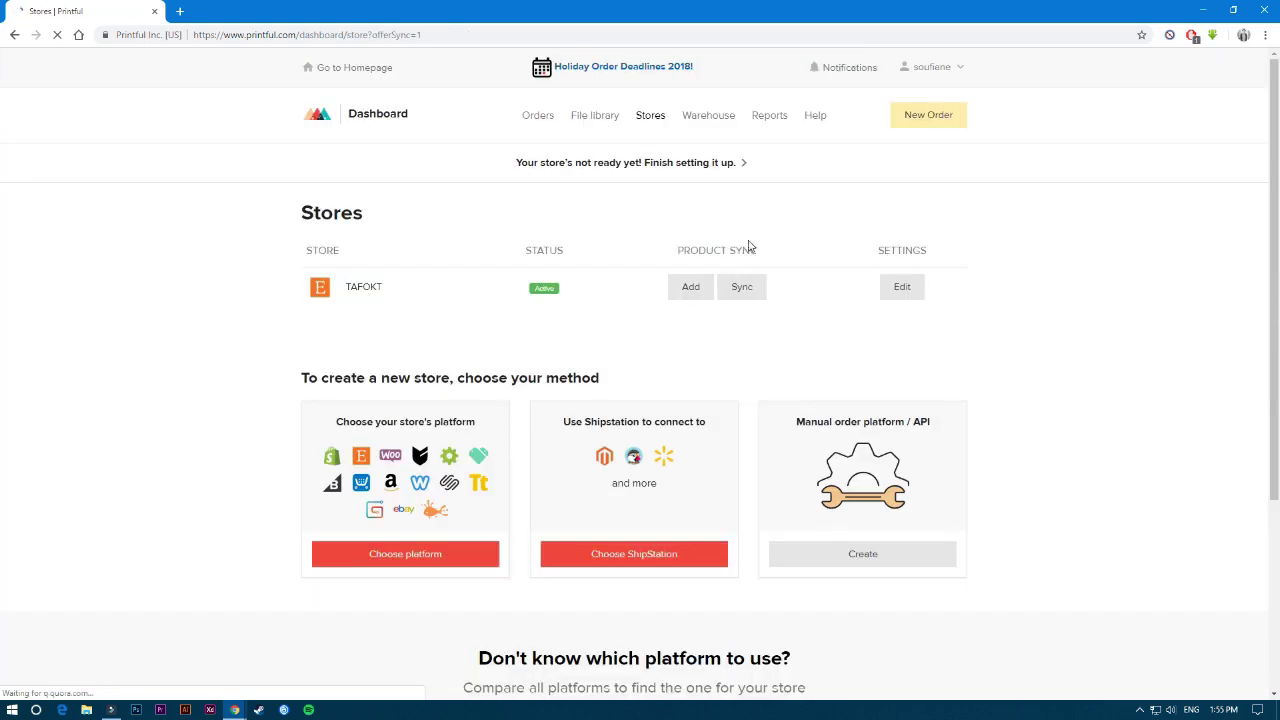
pyautogui.click(685, 289)
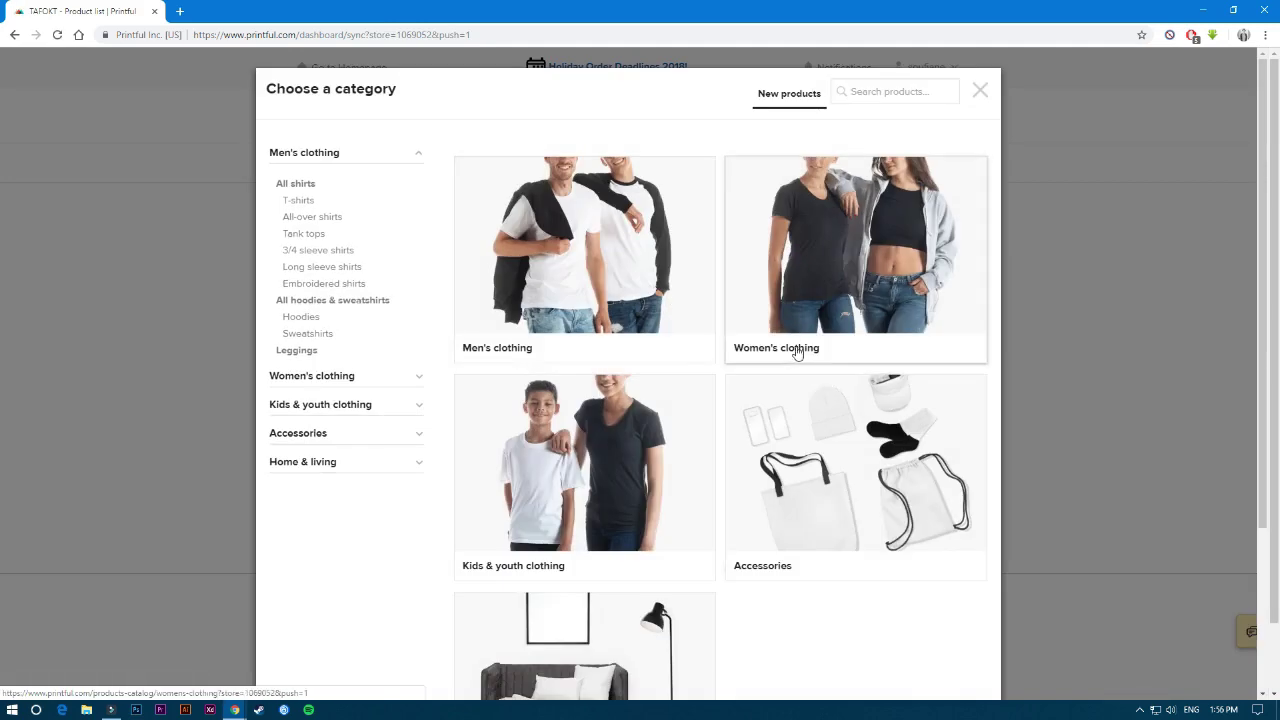
# Step: Open the T-shirts category within Men's clothing in the product catalog
pyautogui.scroll(-2, 700, 450)
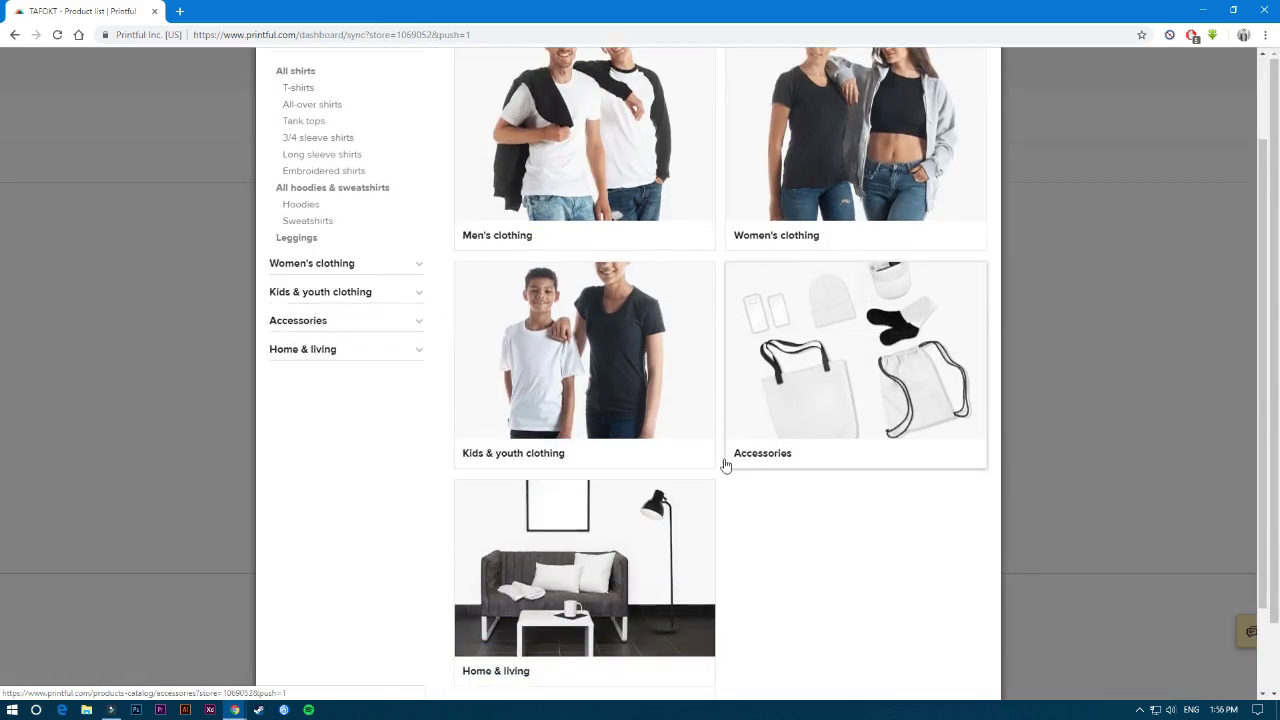
pyautogui.scroll(2, 540, 385)
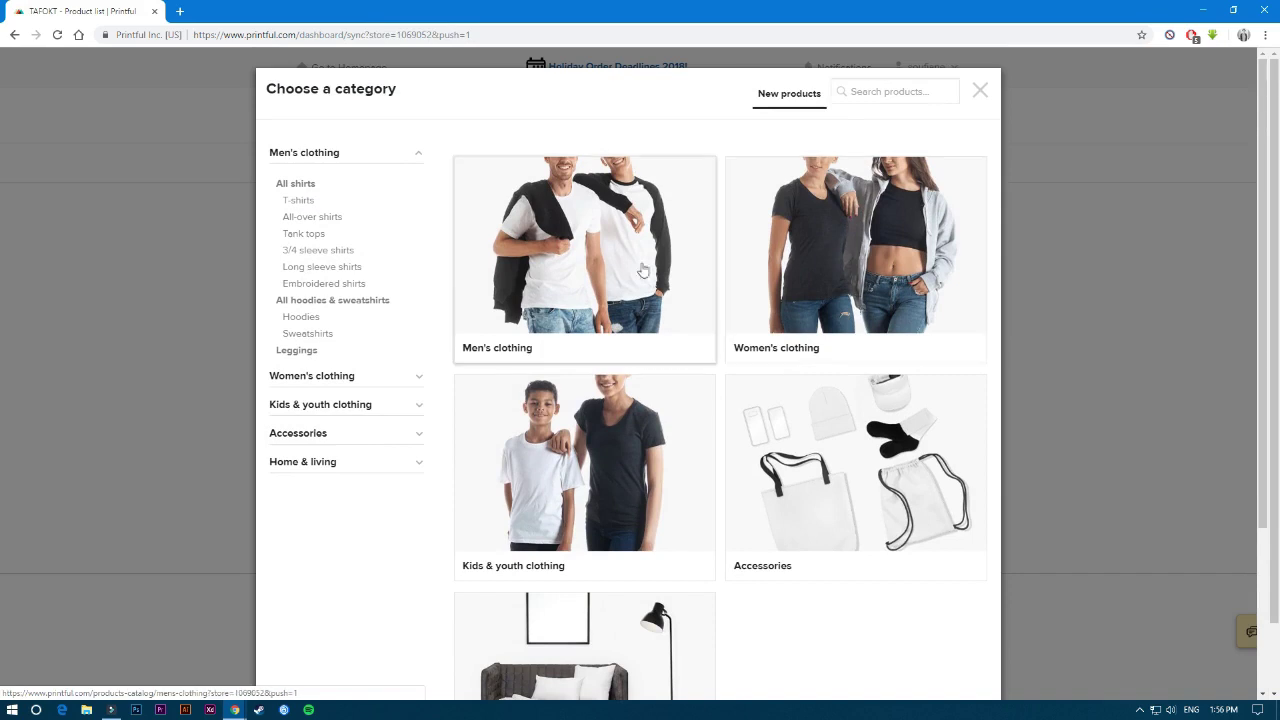
pyautogui.click(585, 290)
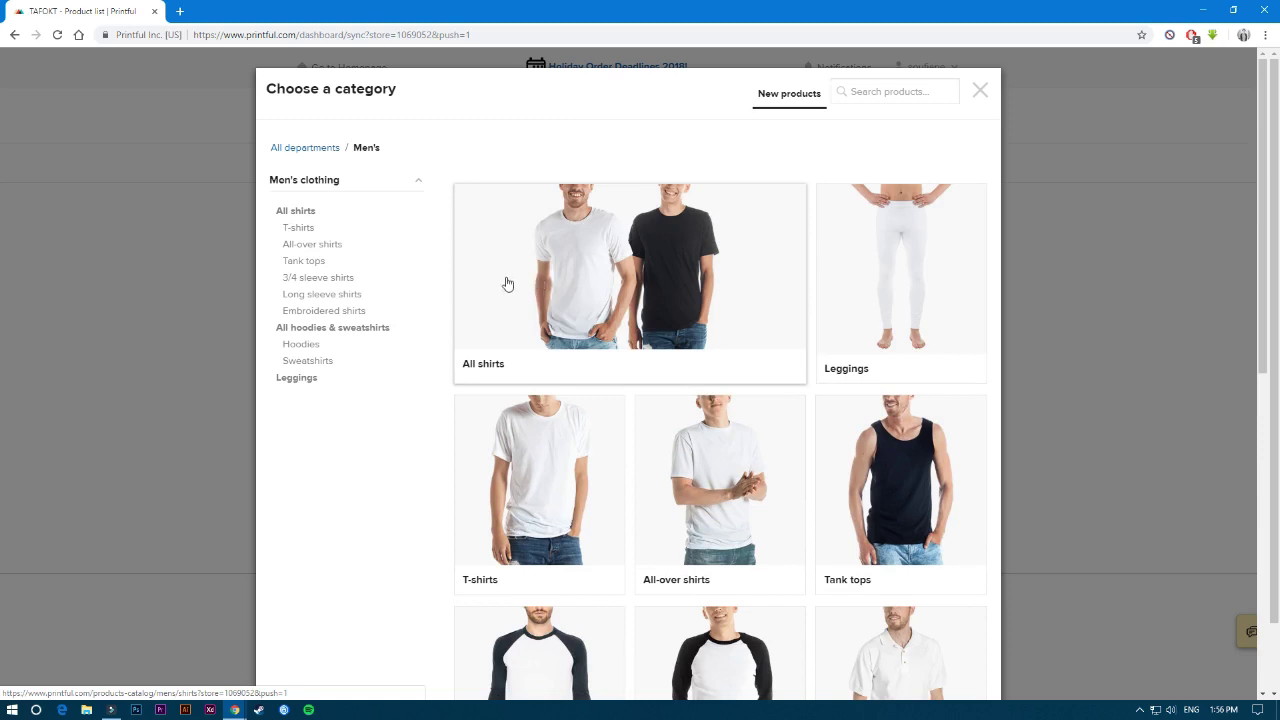
pyautogui.scroll(-3, 507, 284)
pyautogui.click(565, 233)
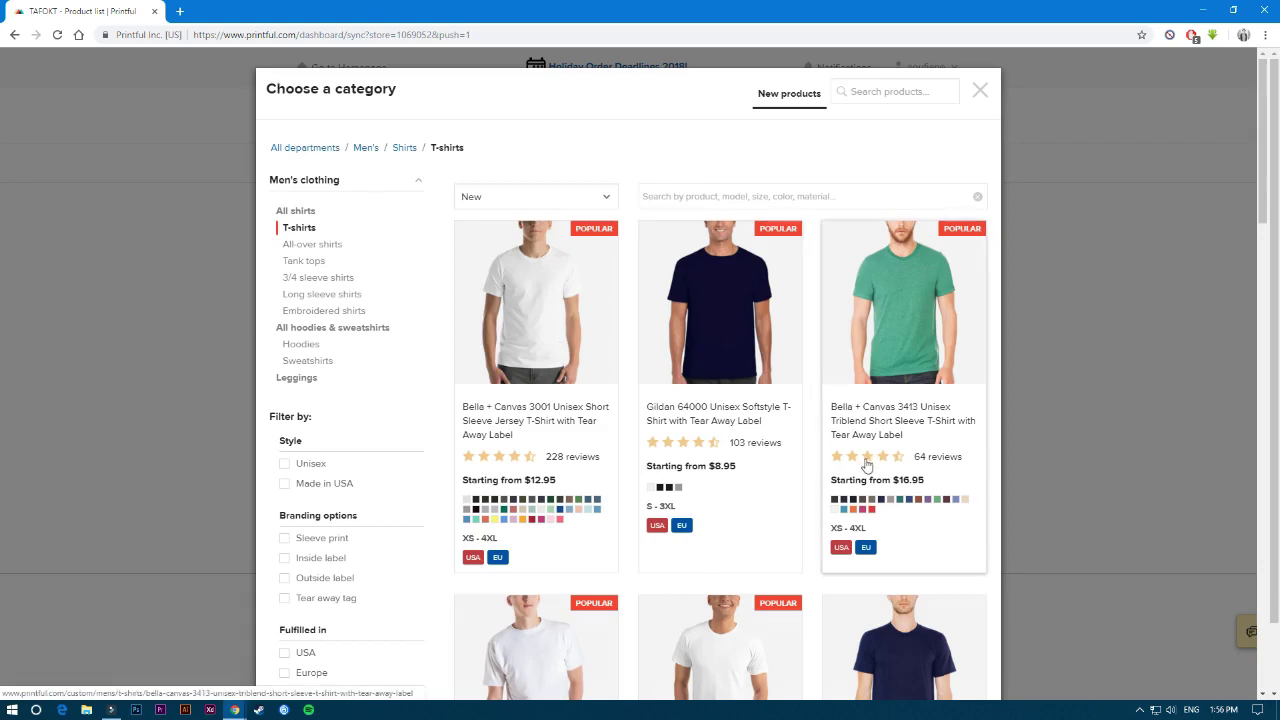
# Step: Look through the men's T-shirts and choose the Gildan 64000 Unisex Softstyle T-Shirt with Tear Away Label
pyautogui.scroll(-3, 698, 368)
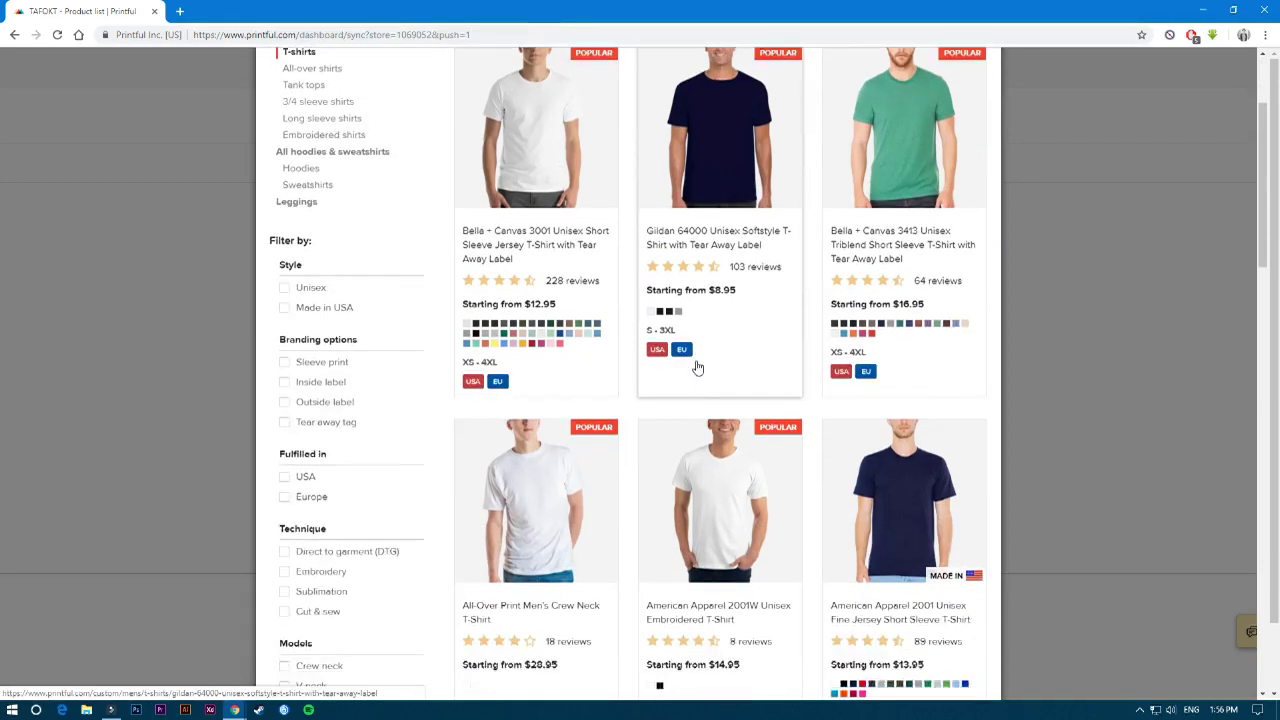
pyautogui.scroll(-3, 554, 397)
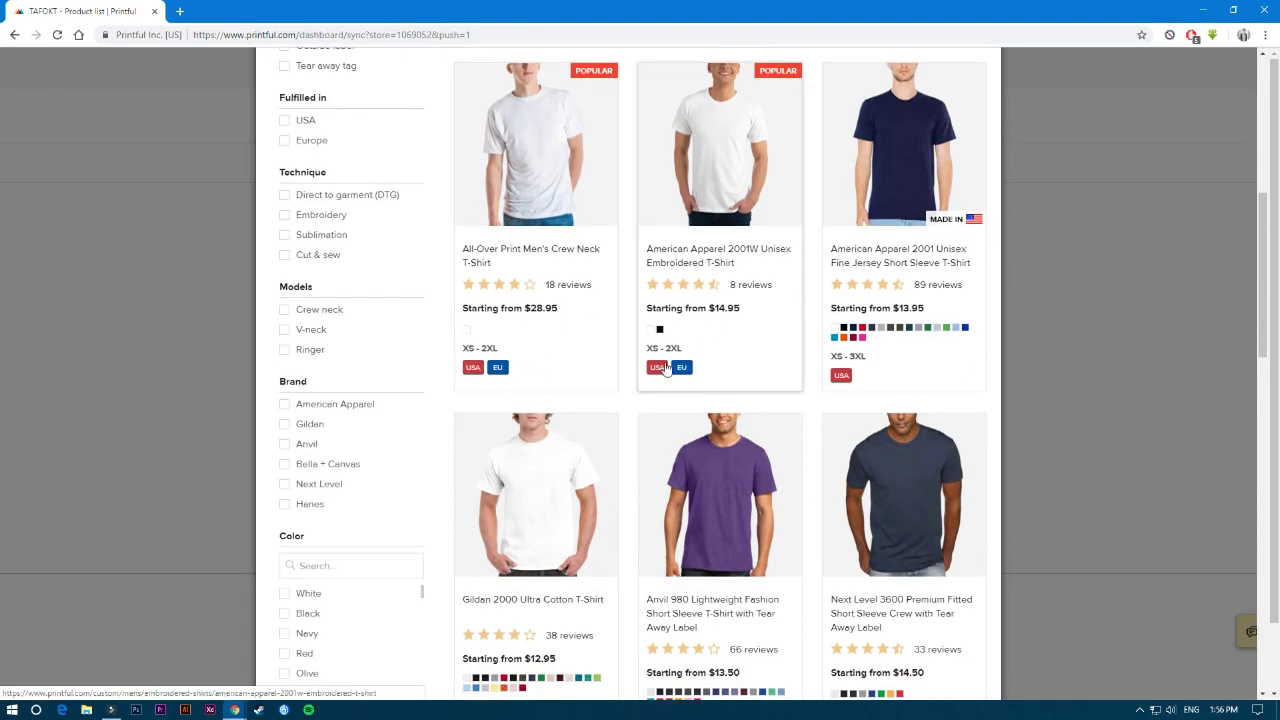
pyautogui.scroll(-2, 655, 310)
pyautogui.scroll(-2, 697, 397)
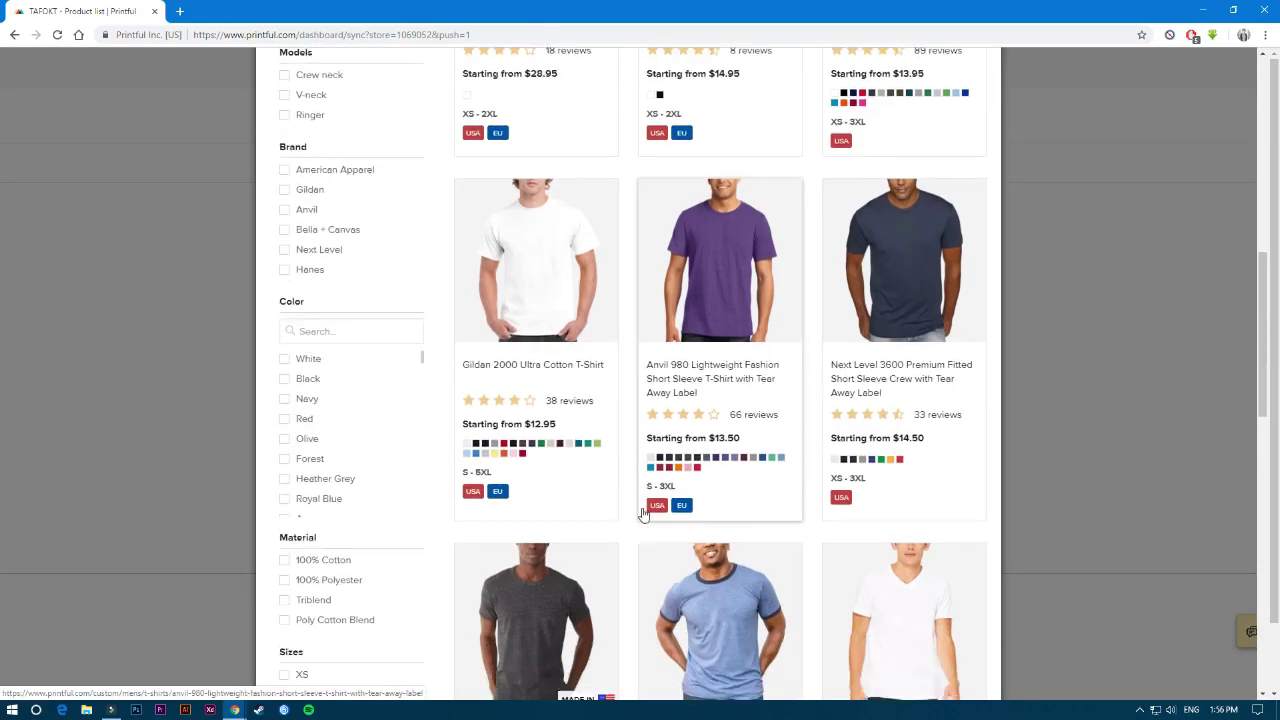
pyautogui.moveTo(660, 396)
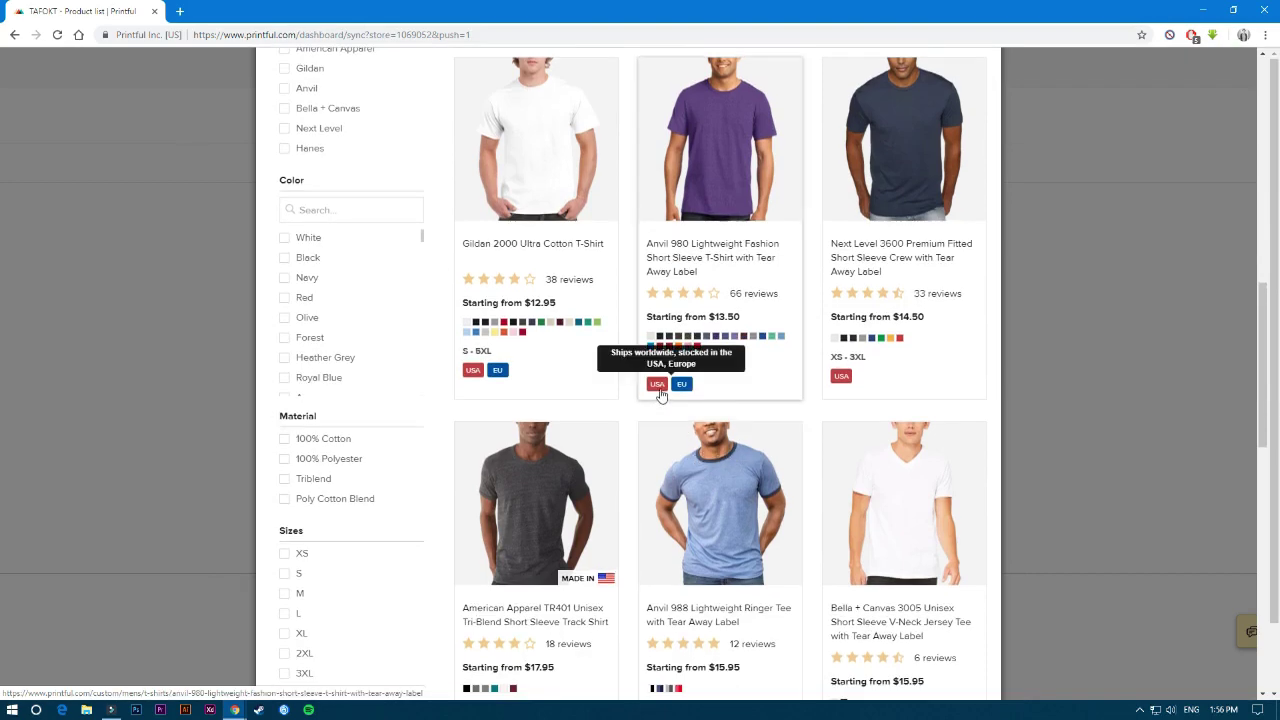
pyautogui.scroll(8, 660, 390)
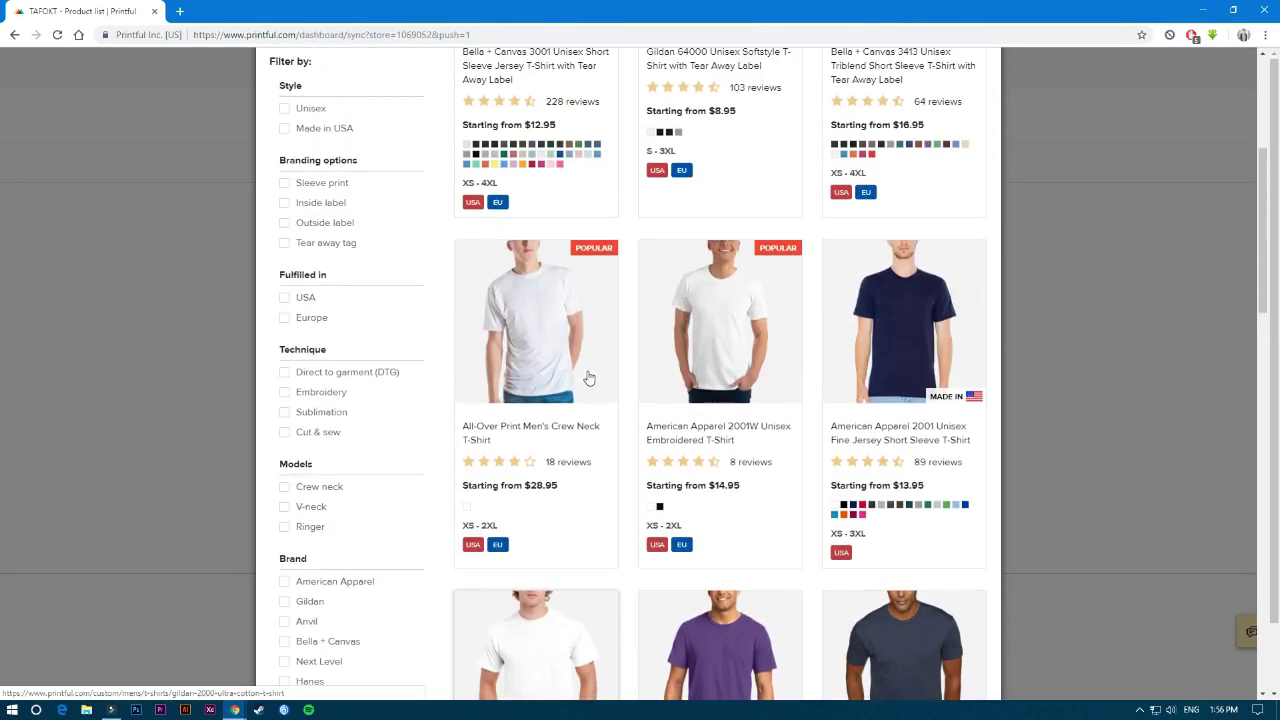
pyautogui.scroll(2, 703, 297)
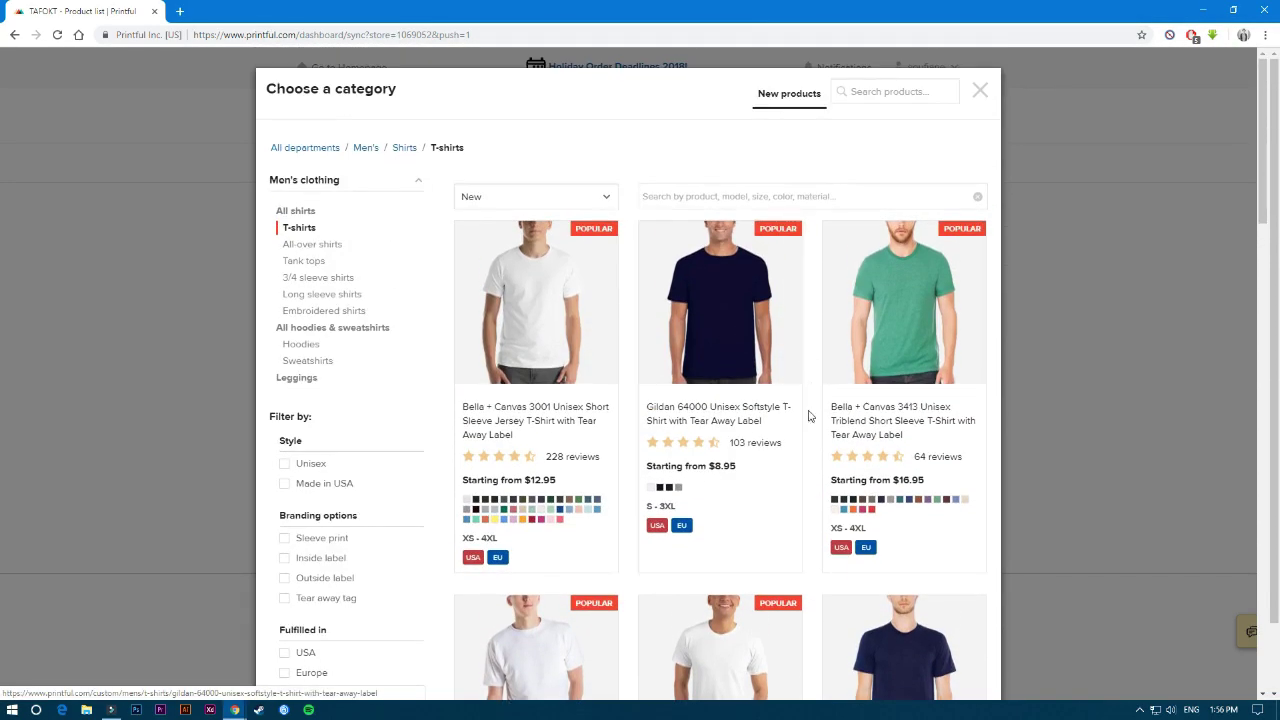
pyautogui.click(737, 478)
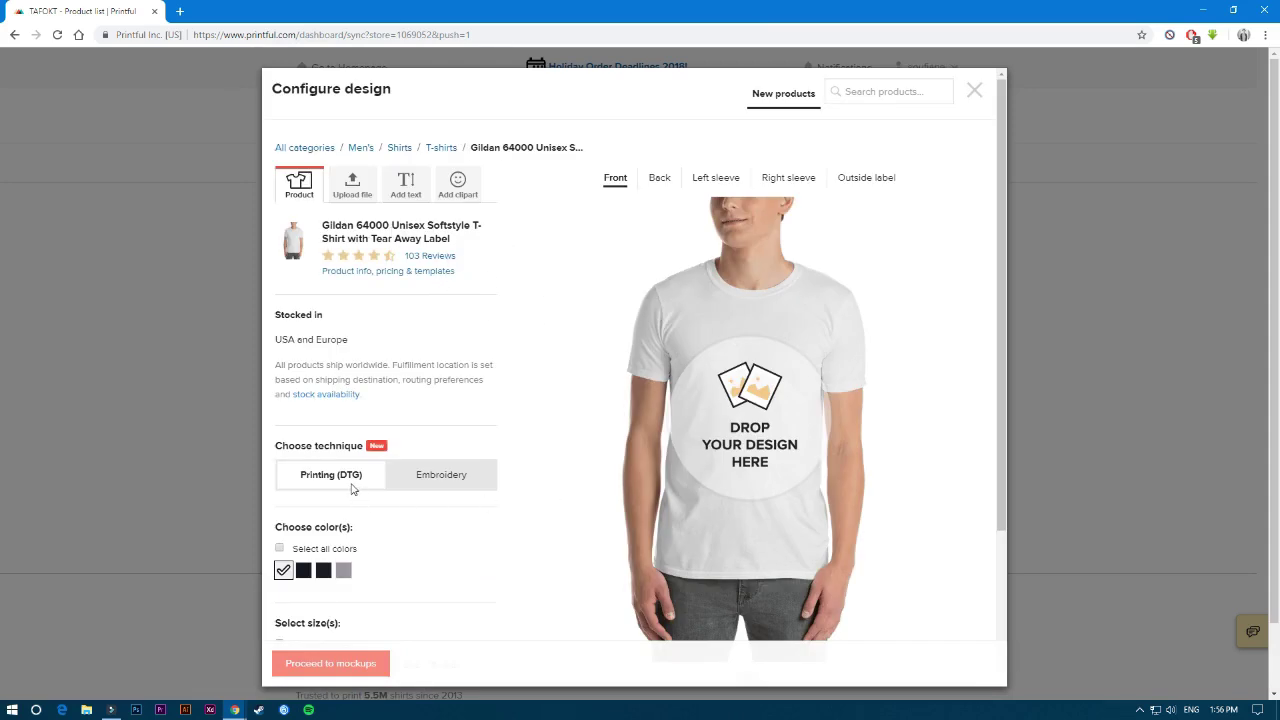
# Step: Select all available colors for the T-shirt and check the resulting color variants
pyautogui.scroll(-2, 470, 402)
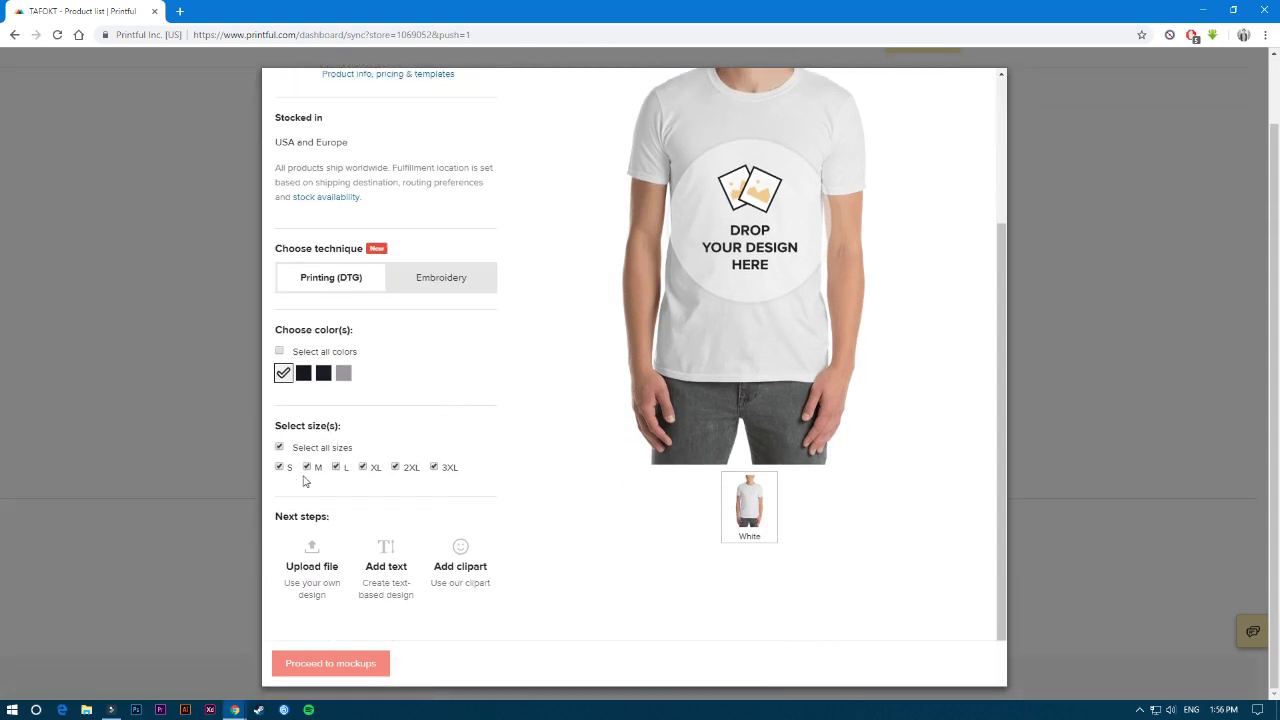
pyautogui.scroll(2, 306, 522)
pyautogui.click(320, 532)
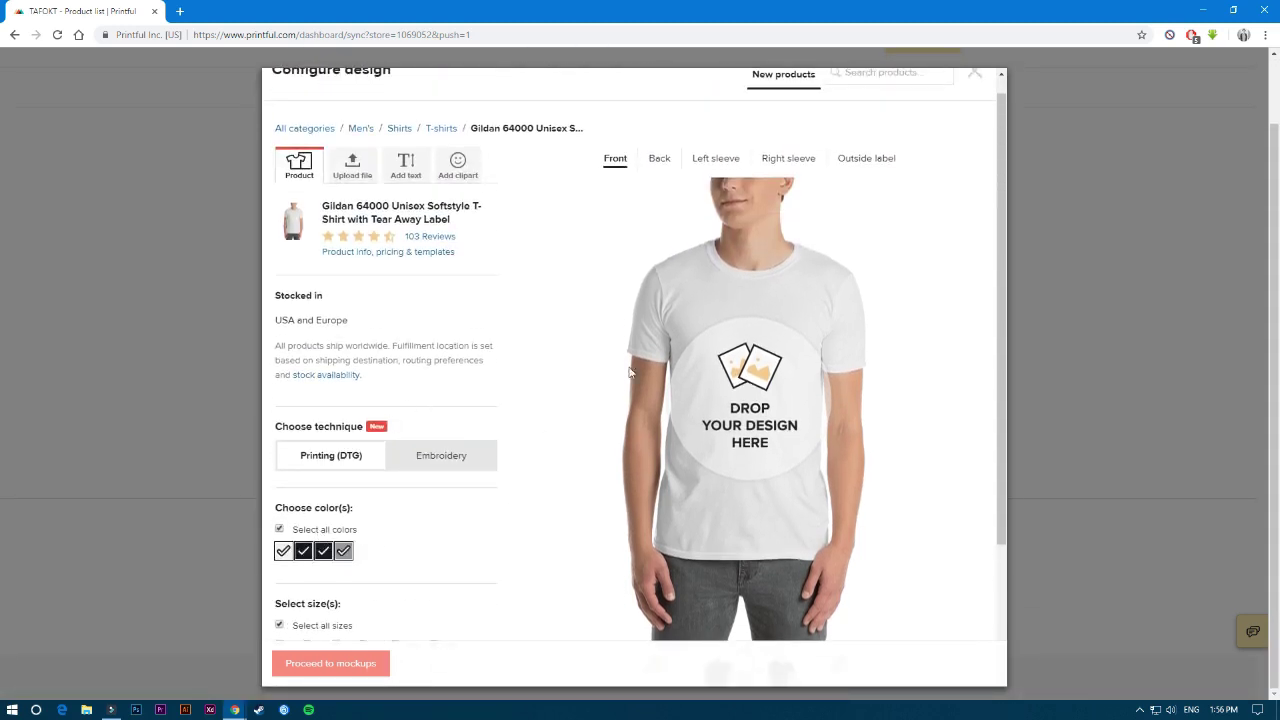
pyautogui.scroll(-2, 735, 400)
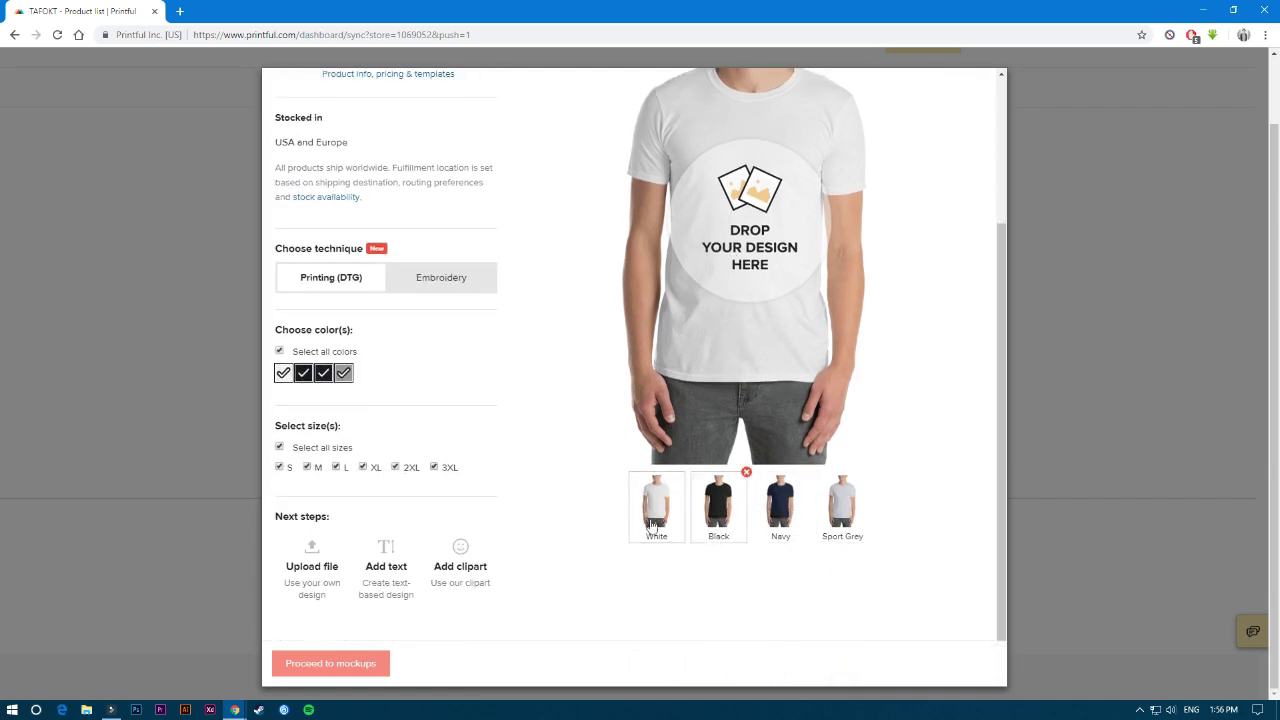
pyautogui.scroll(2, 885, 315)
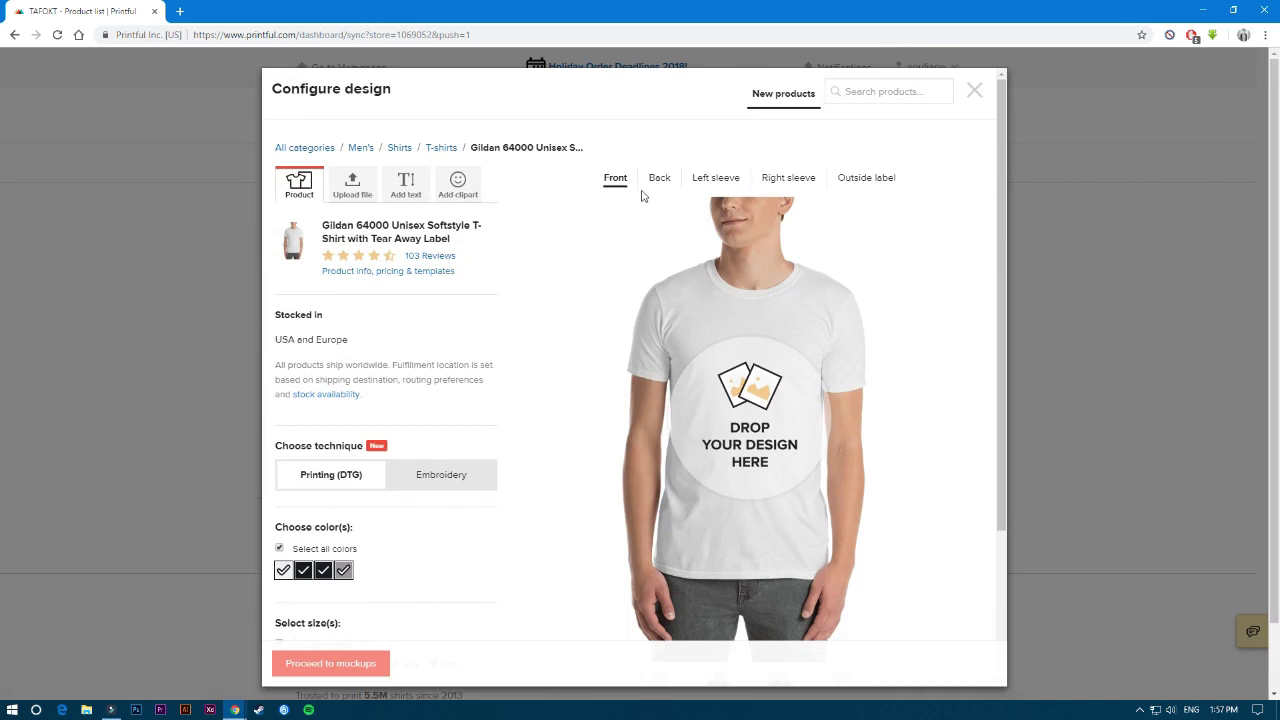
# Step: Preview the back of the T-shirt, return to the front placement and review the product options
pyautogui.scroll(-2, 578, 250)
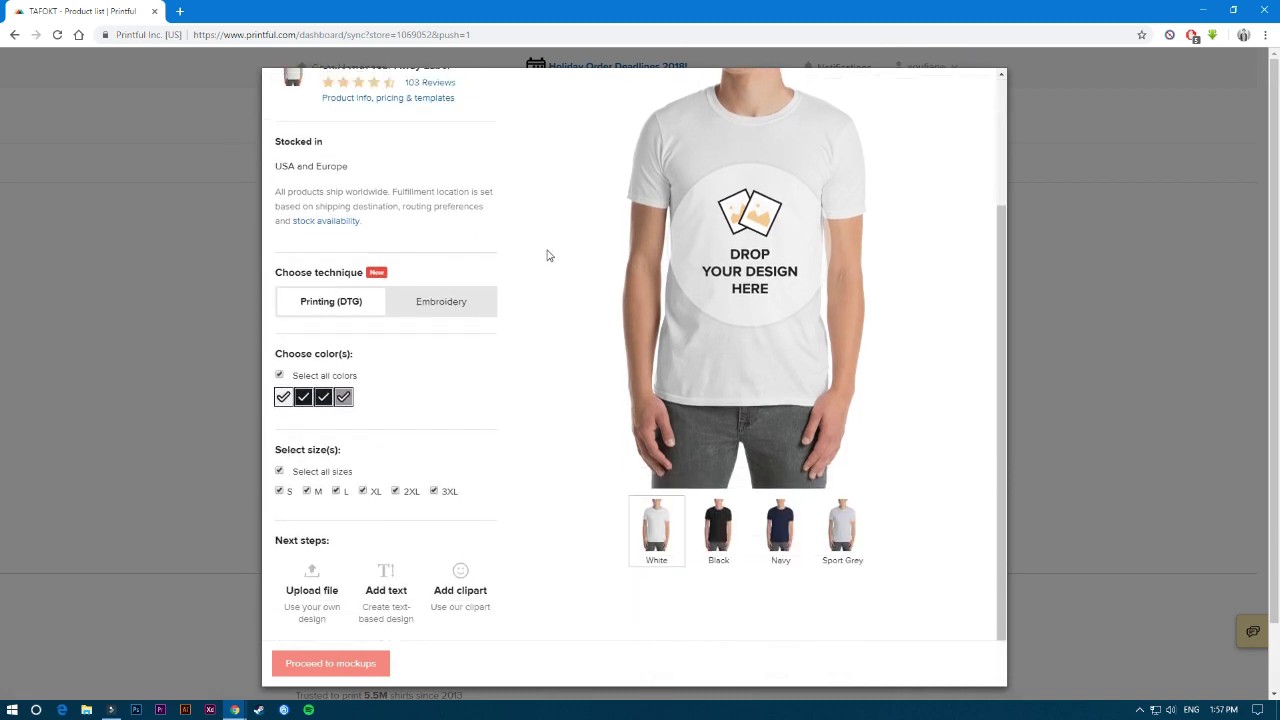
pyautogui.scroll(2, 569, 260)
pyautogui.click(659, 180)
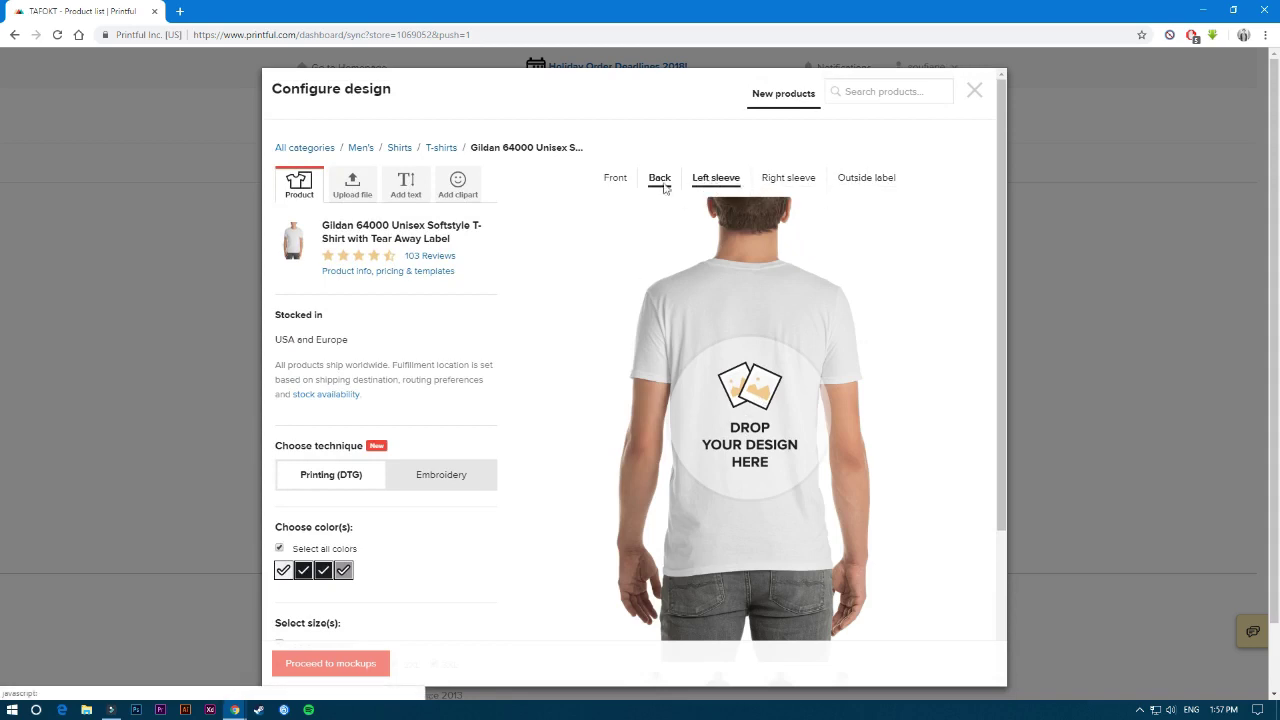
pyautogui.click(616, 180)
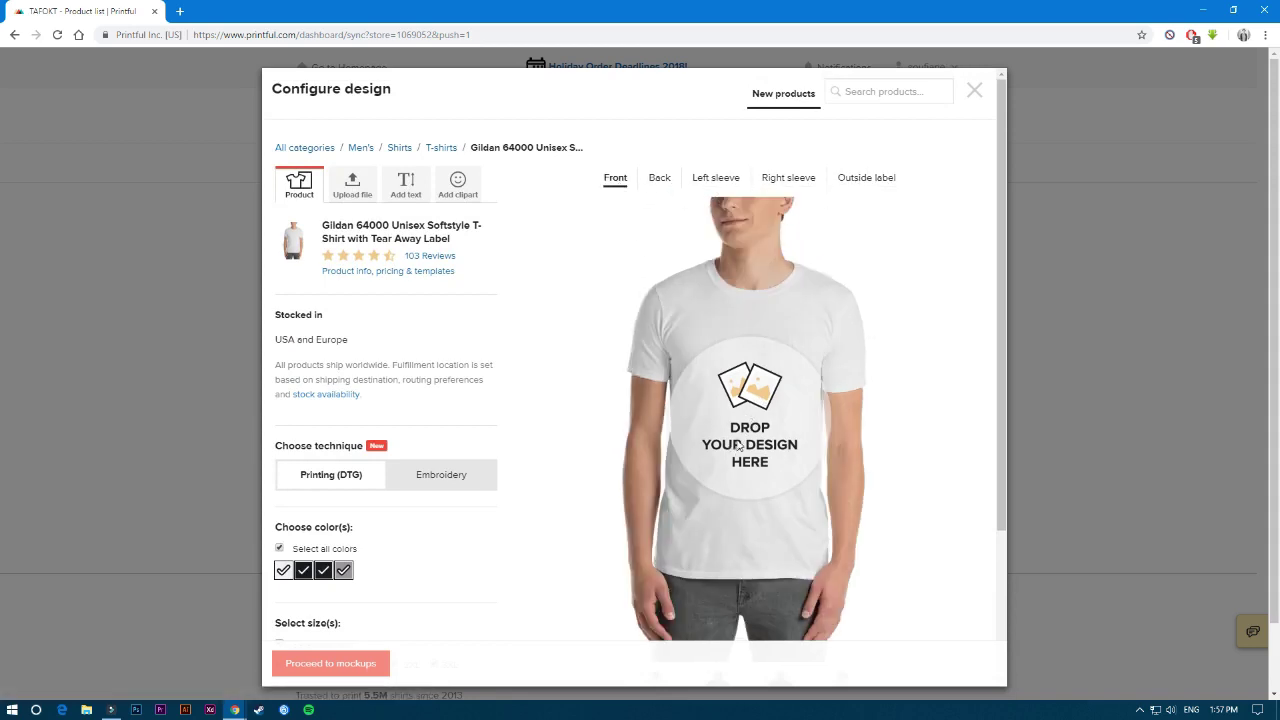
pyautogui.scroll(-1, 494, 277)
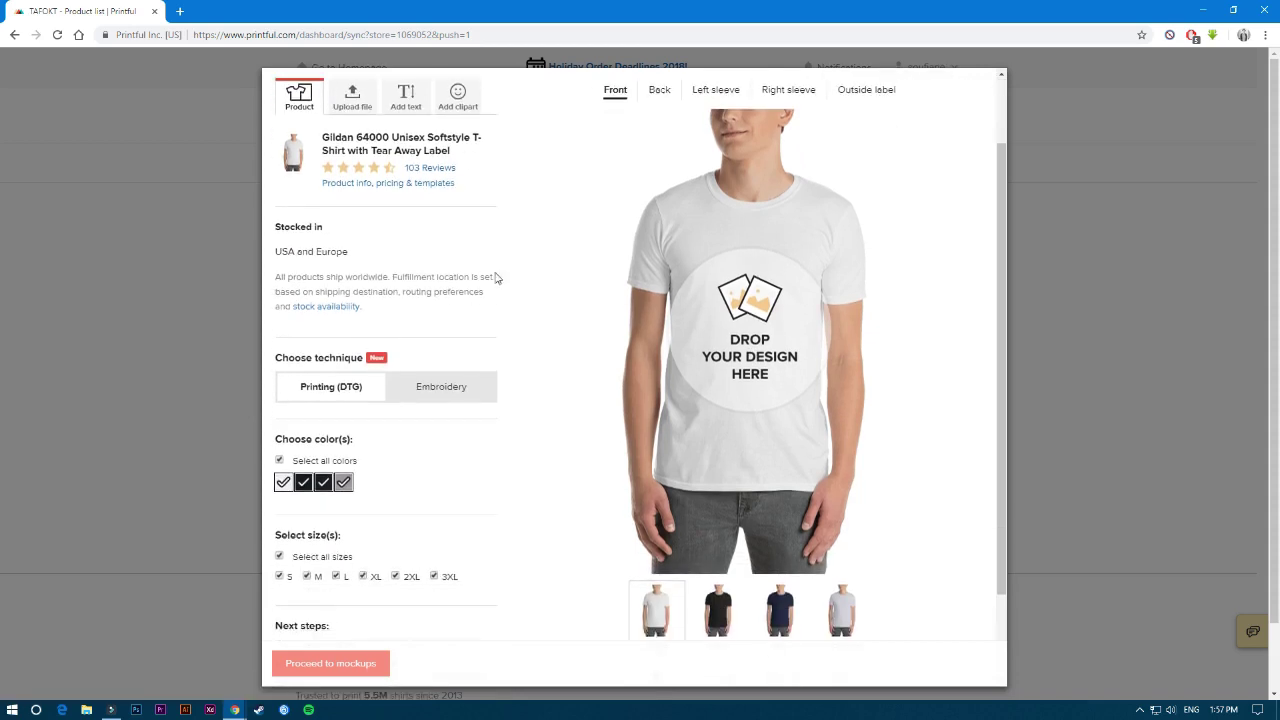
pyautogui.scroll(-1, 491, 385)
pyautogui.scroll(2, 484, 391)
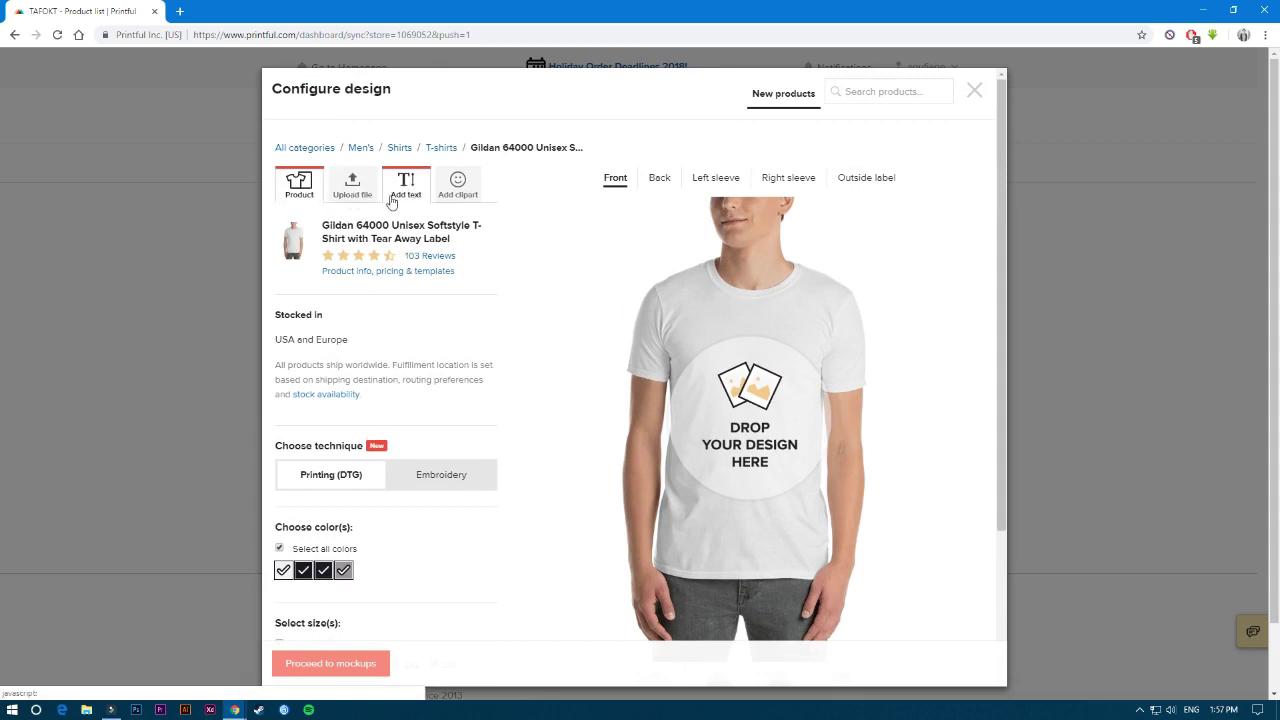
# Step: Open the store's file library for the front design and browse the sample files
pyautogui.click(457, 199)
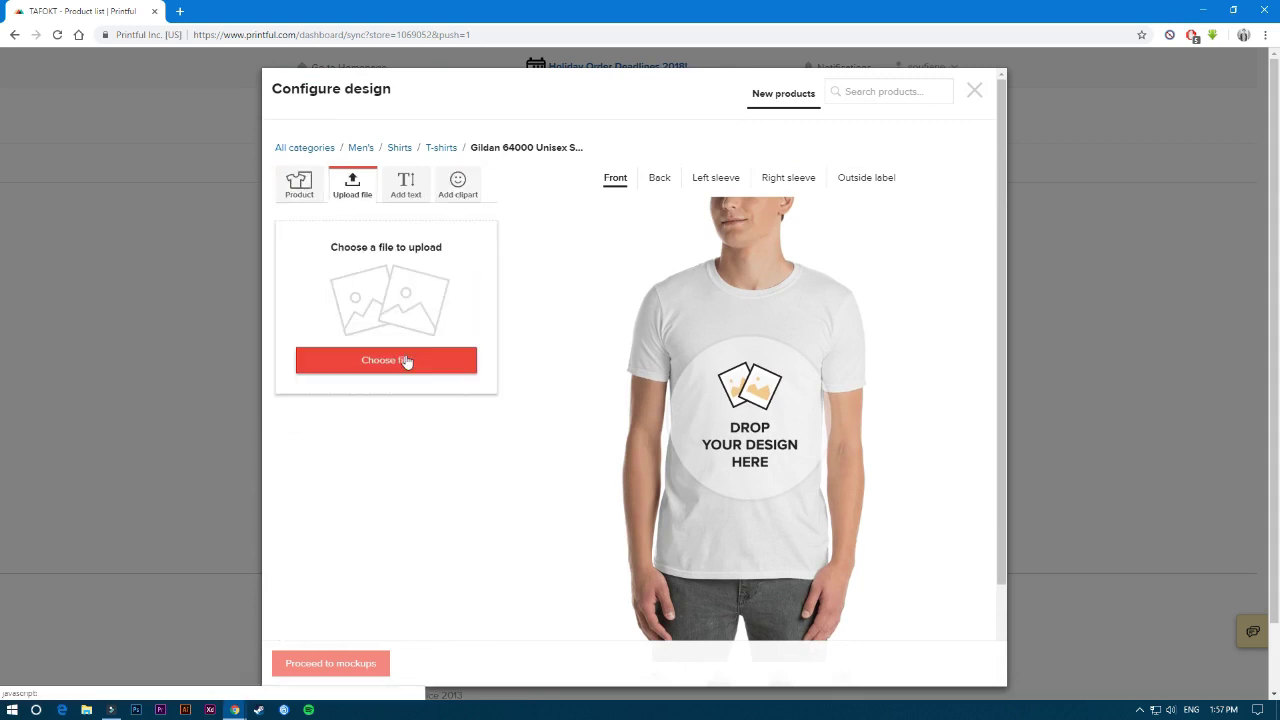
pyautogui.click(406, 362)
pyautogui.click(425, 141)
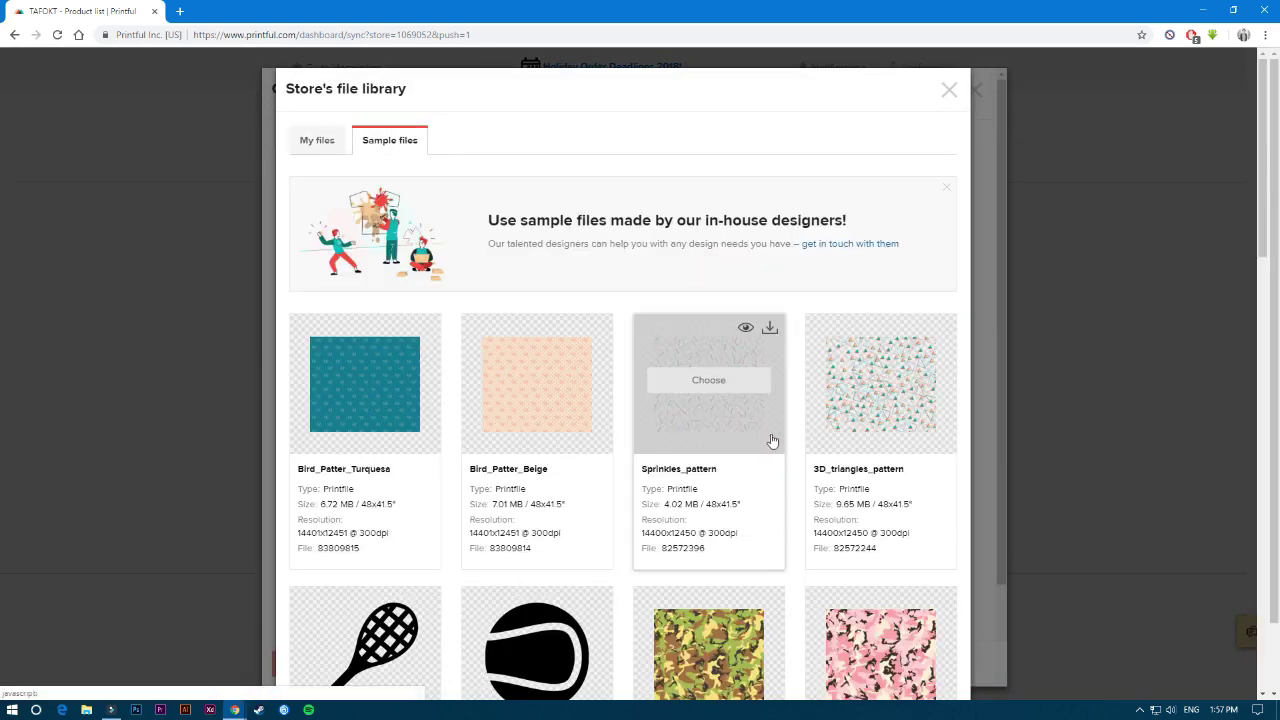
pyautogui.scroll(-3, 727, 320)
pyautogui.scroll(-8, 600, 410)
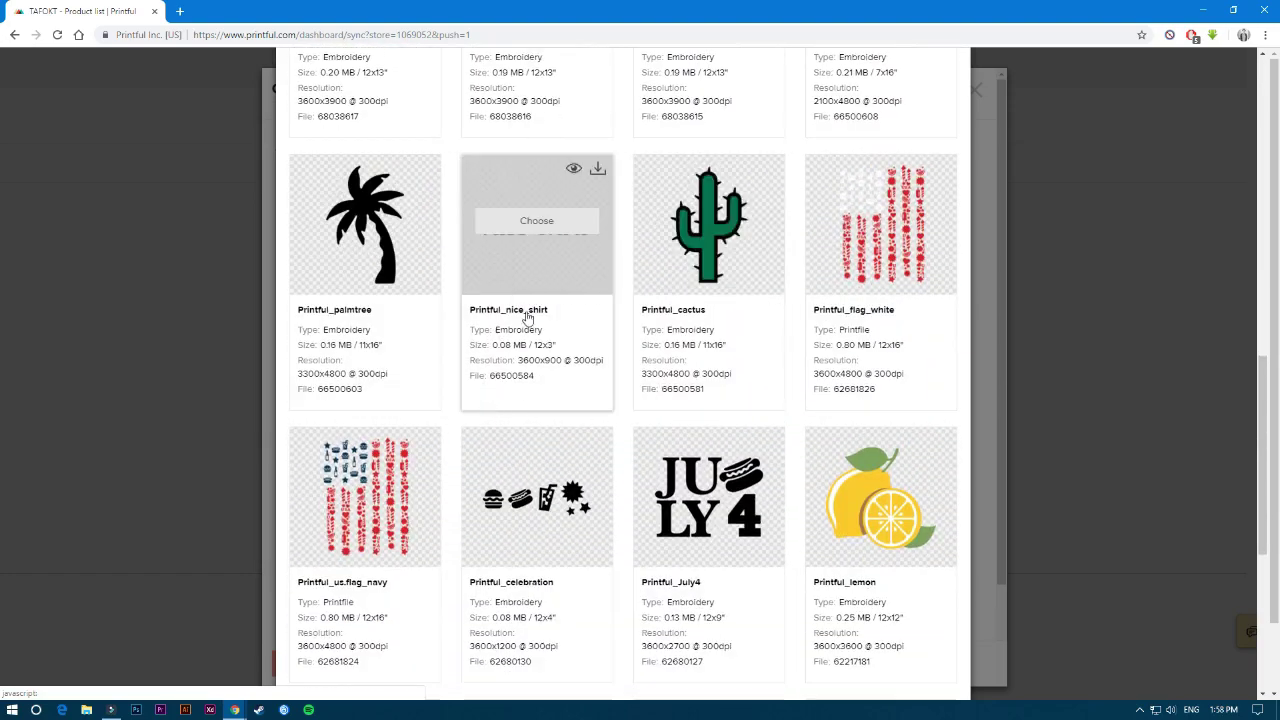
pyautogui.scroll(10, 631, 300)
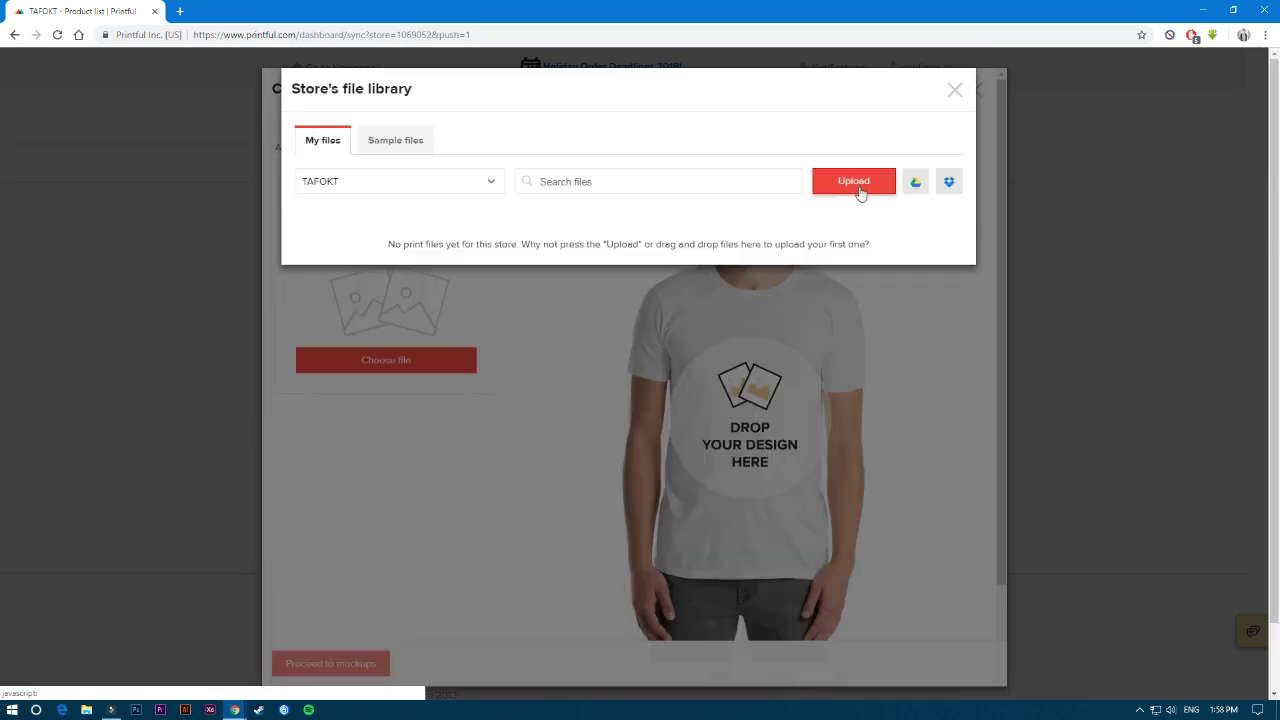
# Step: Accept the content upload conditions, upload Untitled-2.png to the store's file library and choose it as the front design
pyautogui.click(849, 189)
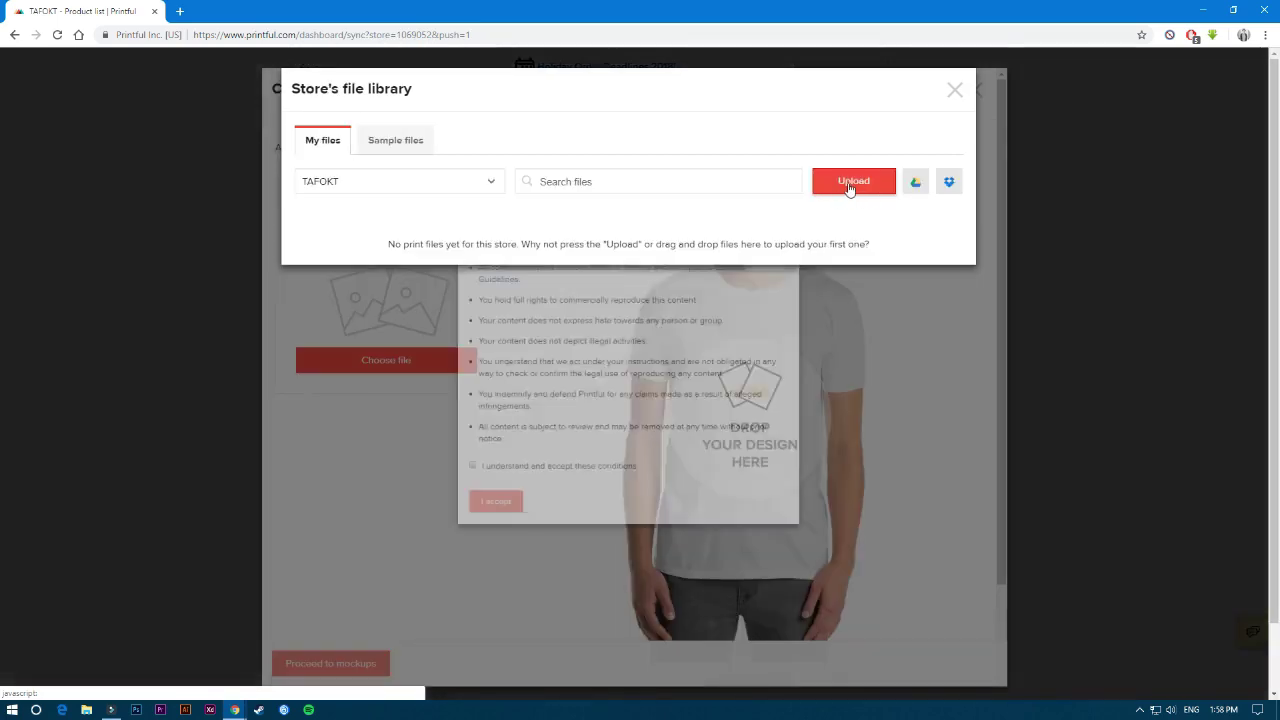
pyautogui.click(501, 494)
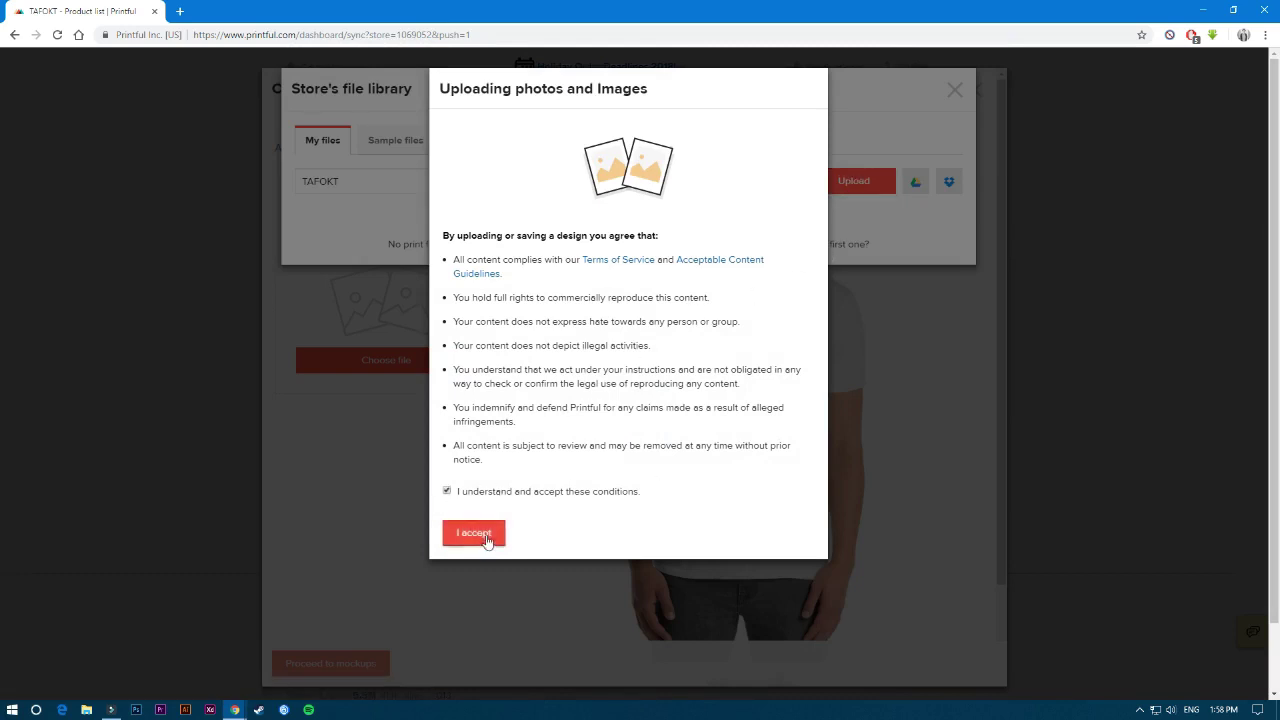
pyautogui.click(487, 534)
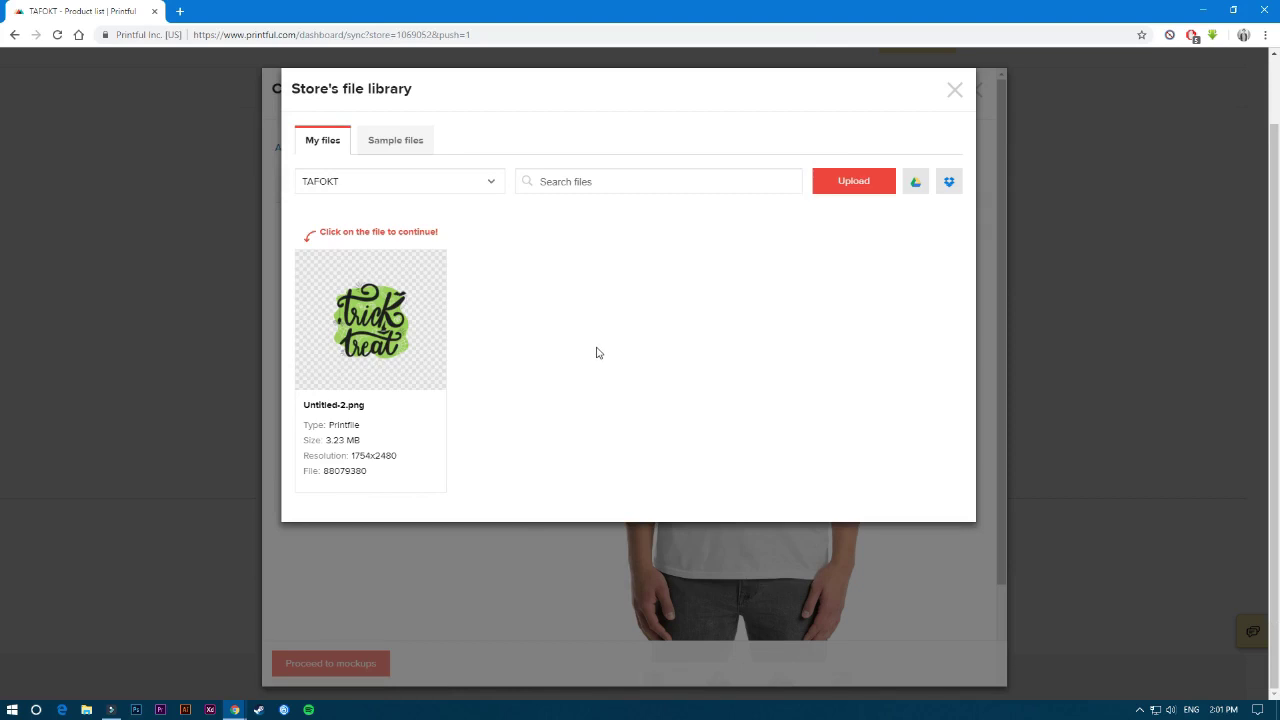
pyautogui.moveTo(336, 345)
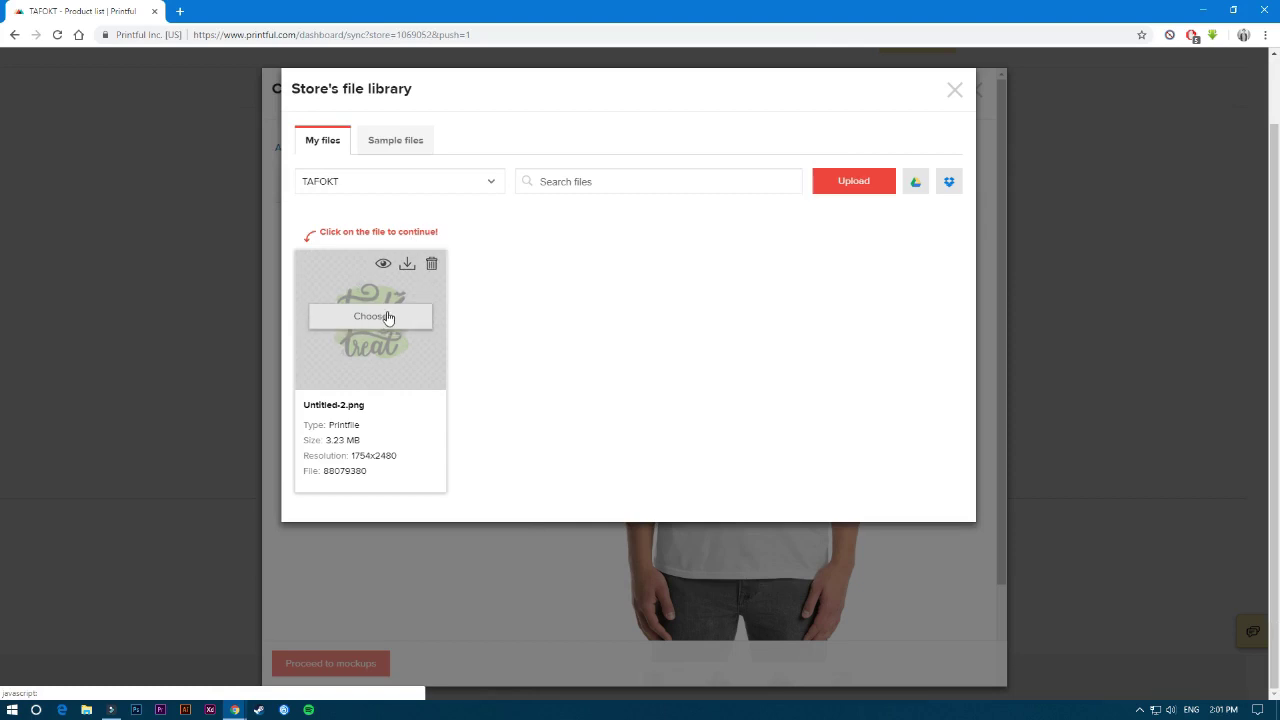
pyautogui.click(357, 323)
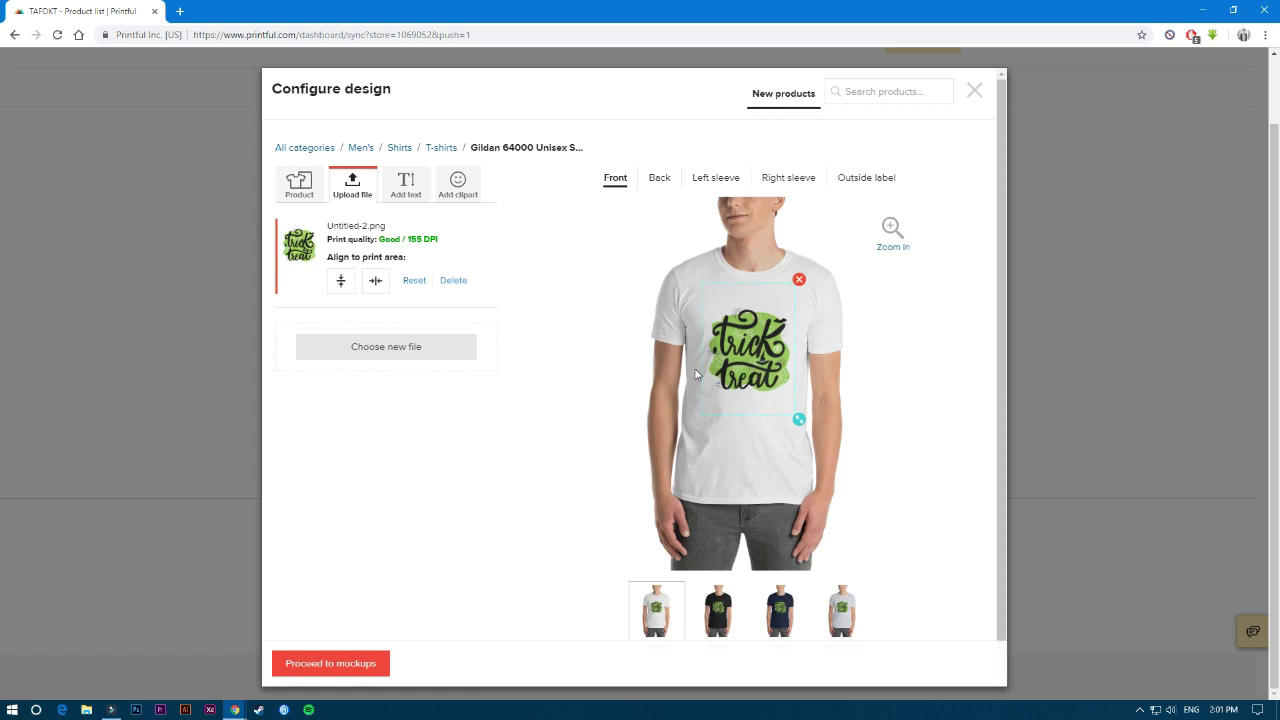
# Step: Reposition the trick or treat design on the shirt front and centre it vertically and horizontally in the print area
pyautogui.moveTo(744, 362); pyautogui.dragTo(693, 356)
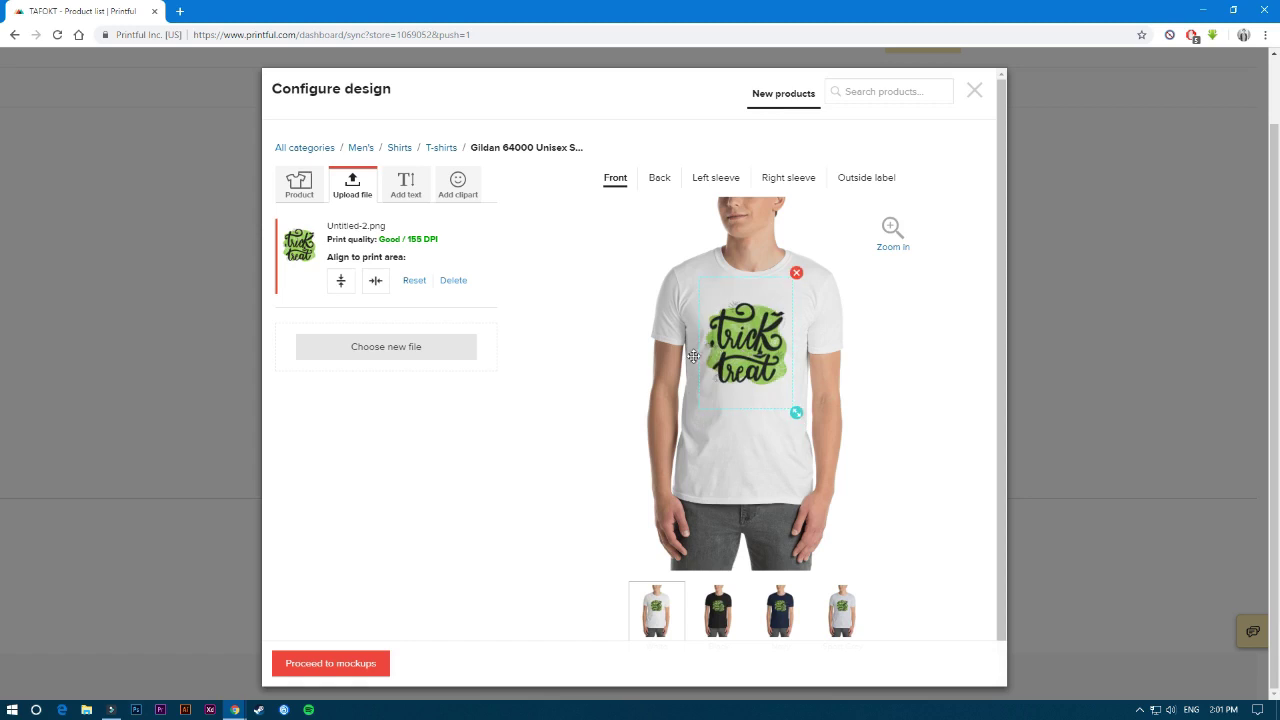
pyautogui.click(341, 280)
pyautogui.click(375, 280)
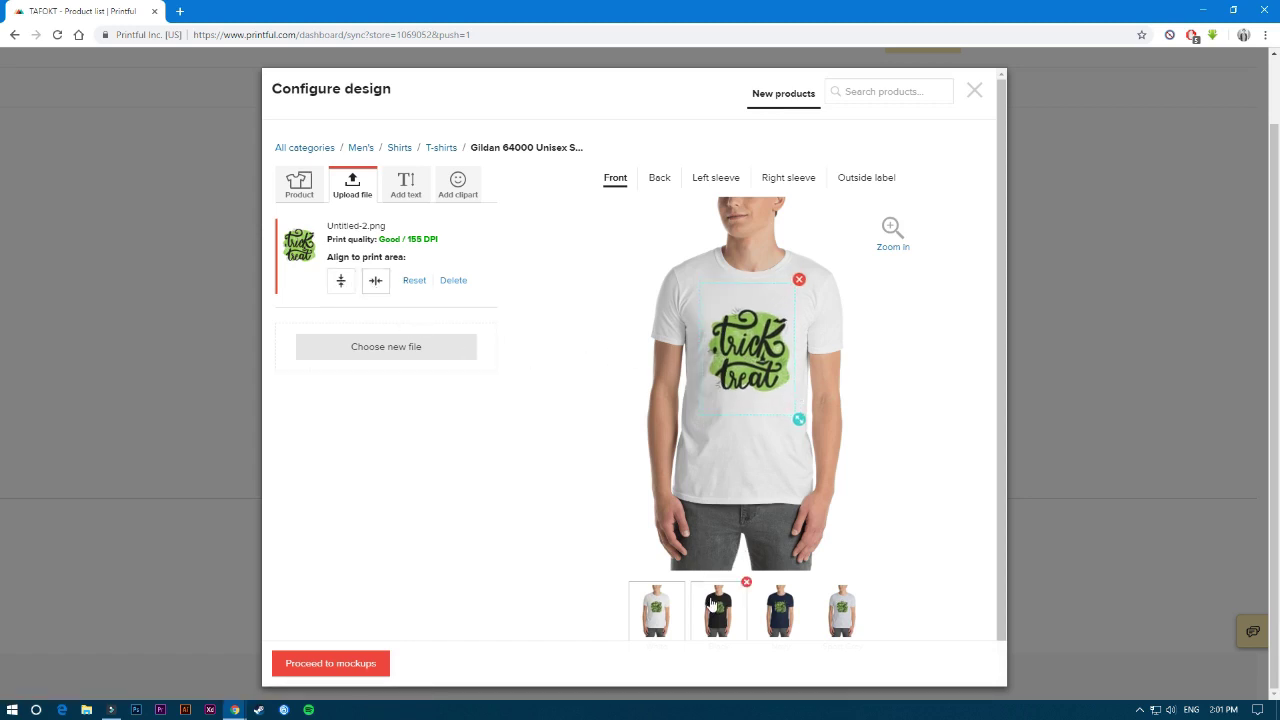
# Step: Preview the front design on the black, navy and sport grey shirts
pyautogui.click(718, 610)
pyautogui.click(781, 612)
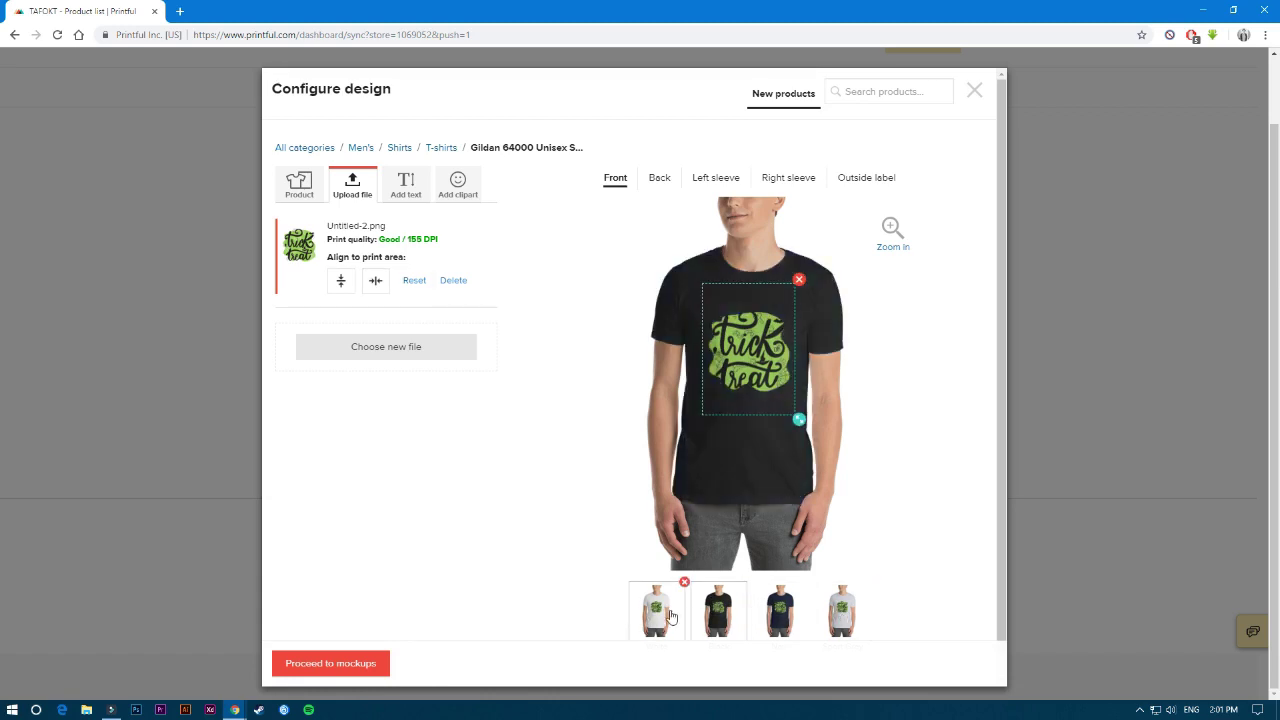
pyautogui.click(842, 610)
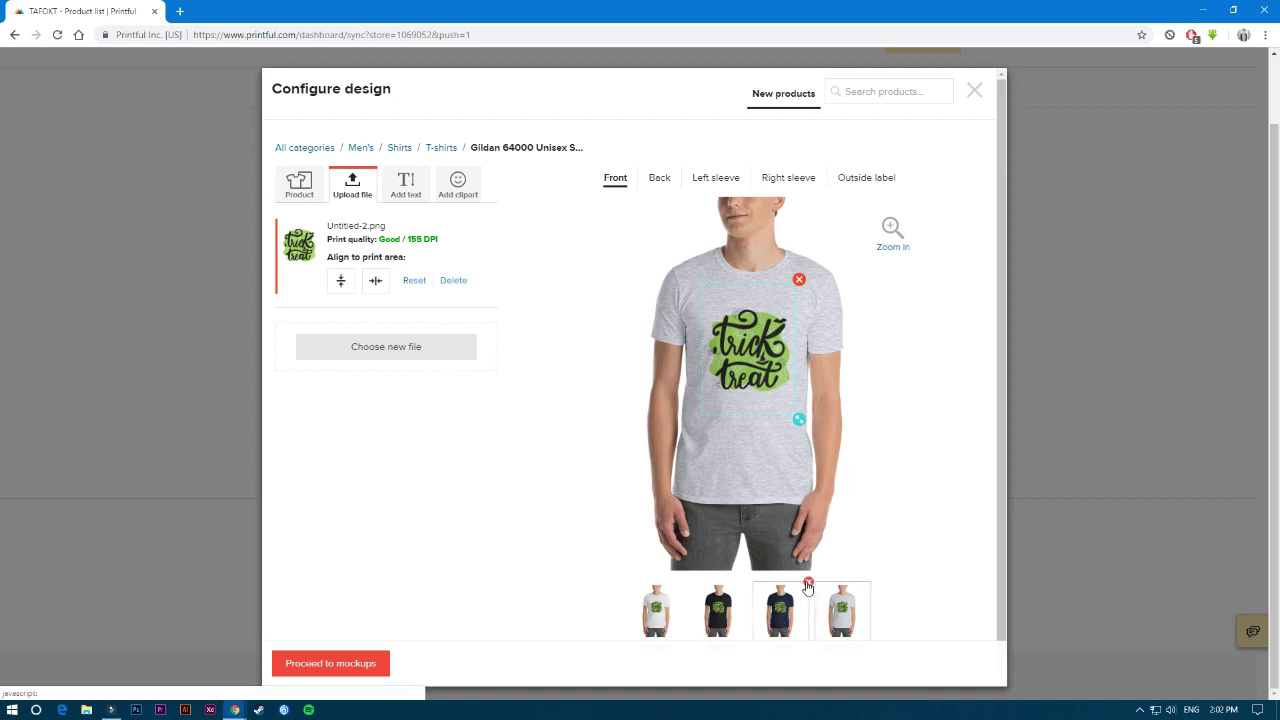
# Step: Review the product's technique, color and size selections and proceed to the mockups
pyautogui.click(299, 186)
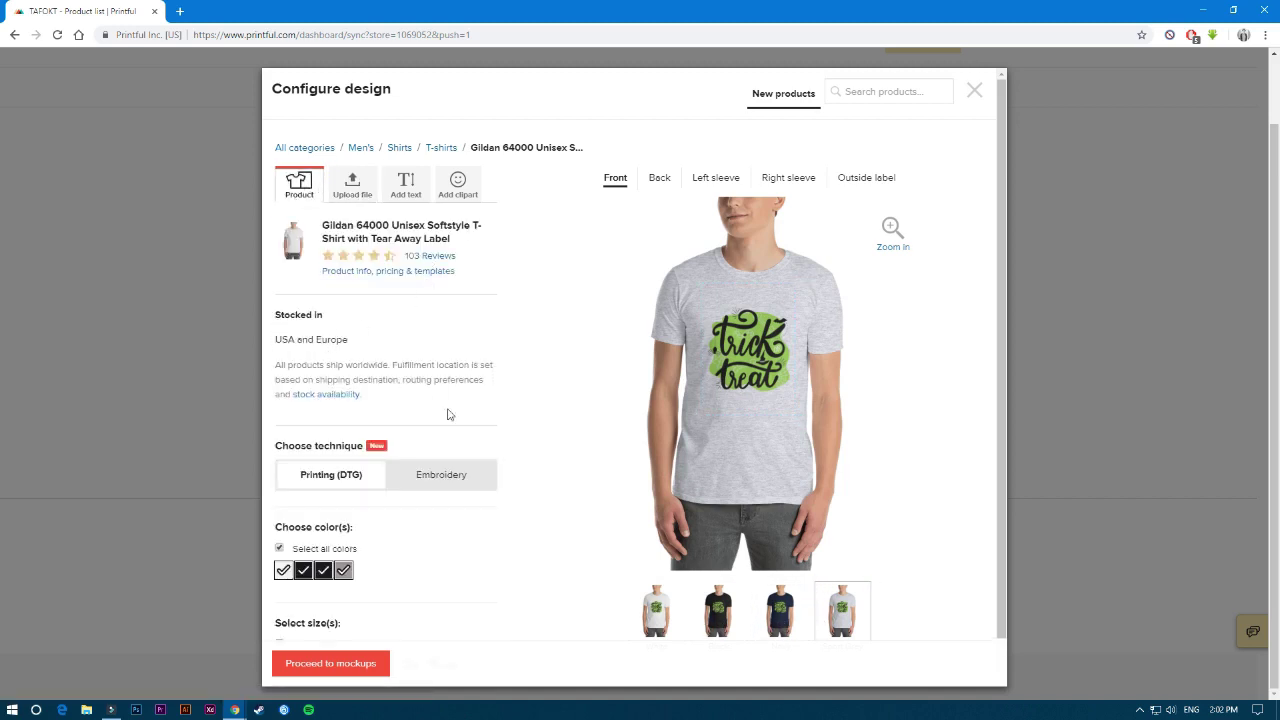
pyautogui.scroll(-1, 297, 420)
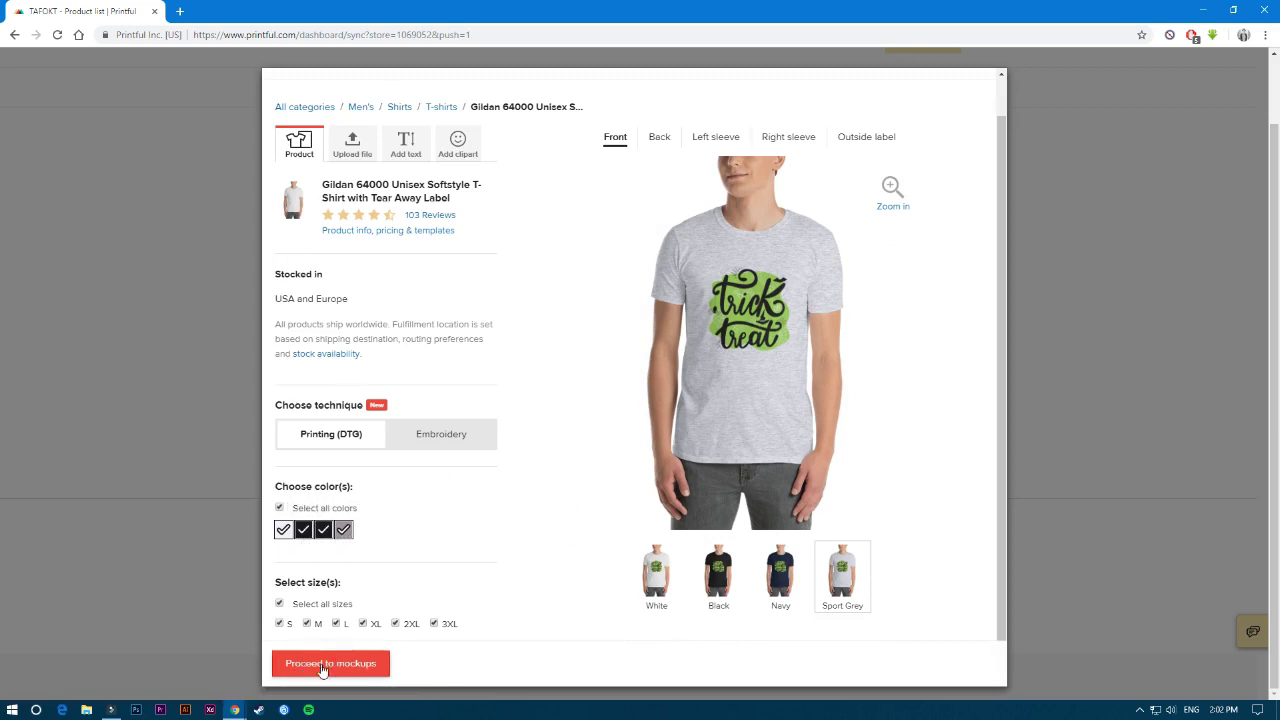
pyautogui.click(358, 665)
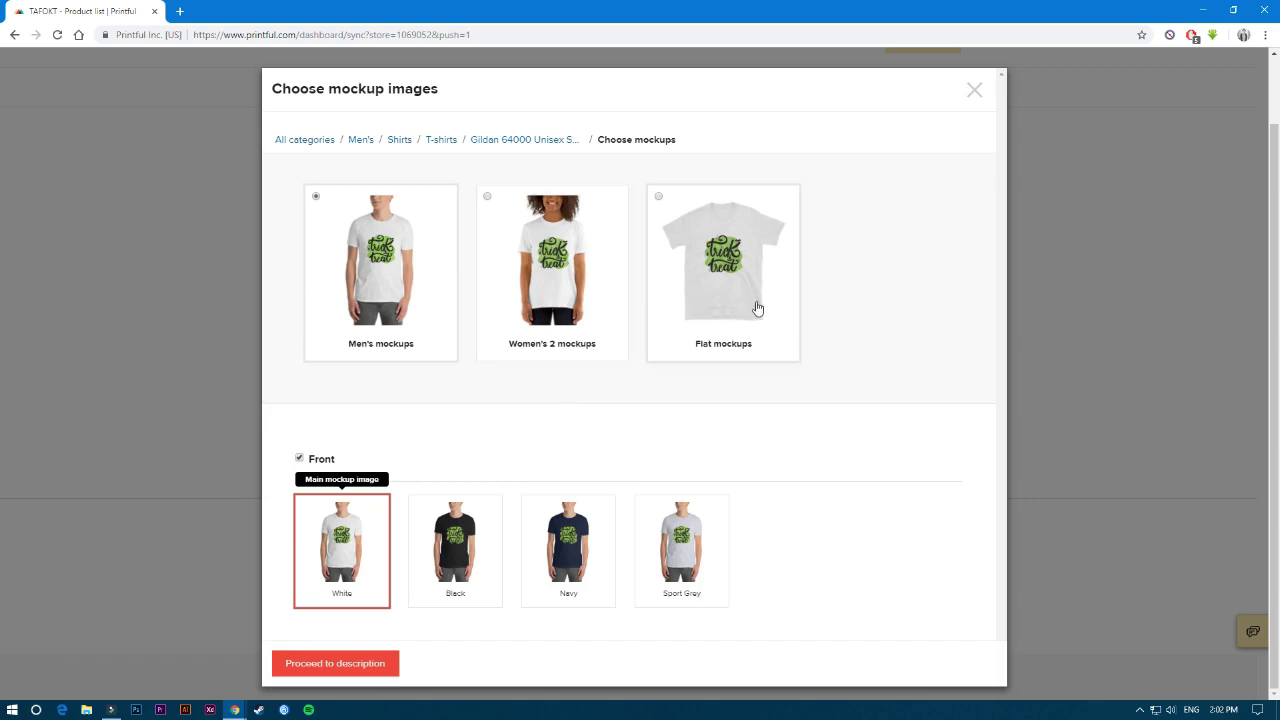
# Step: Compare the flat and men's mockups, keep the men's mockups with White as the main image, and proceed to the description
pyautogui.click(712, 300)
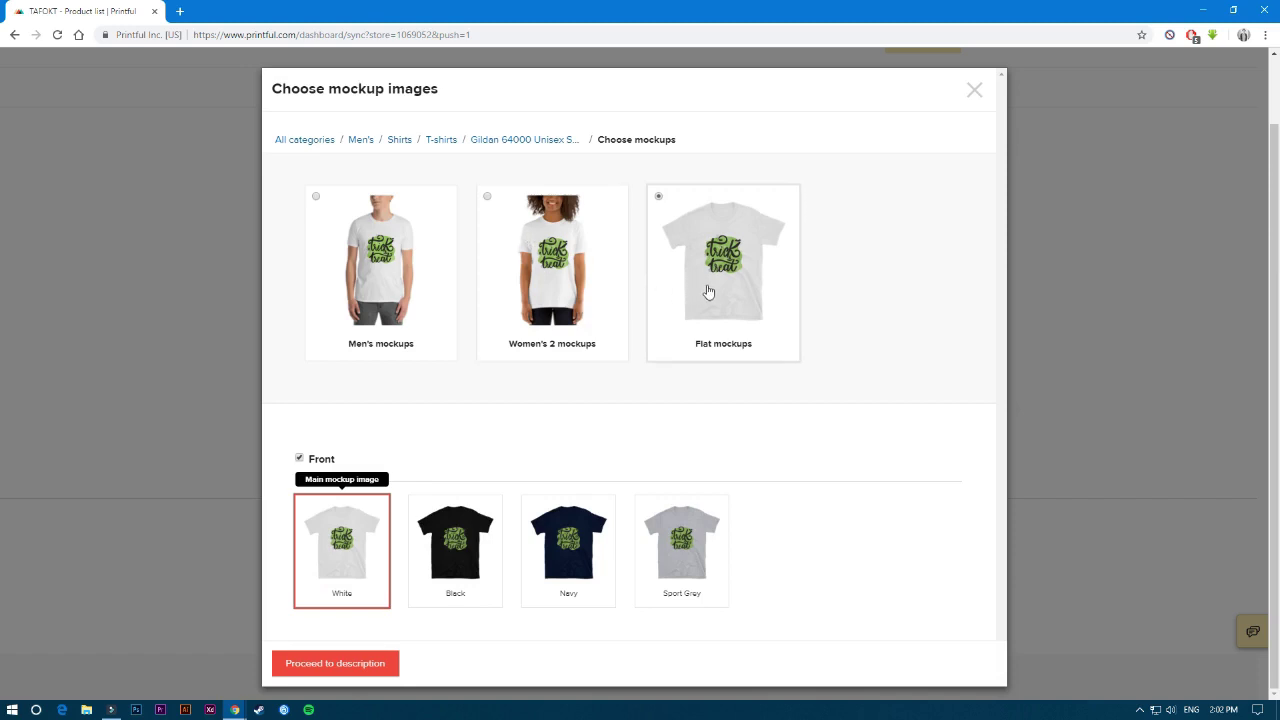
pyautogui.click(400, 283)
pyautogui.click(449, 543)
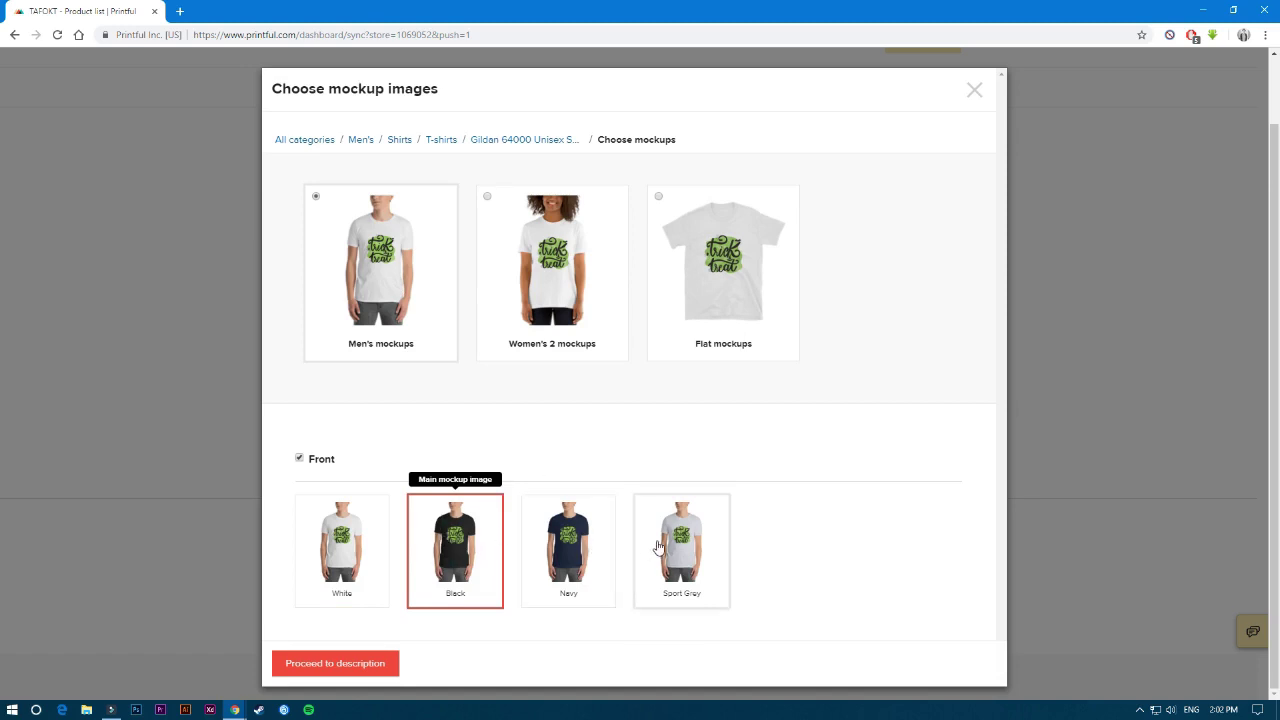
pyautogui.click(360, 560)
pyautogui.click(372, 665)
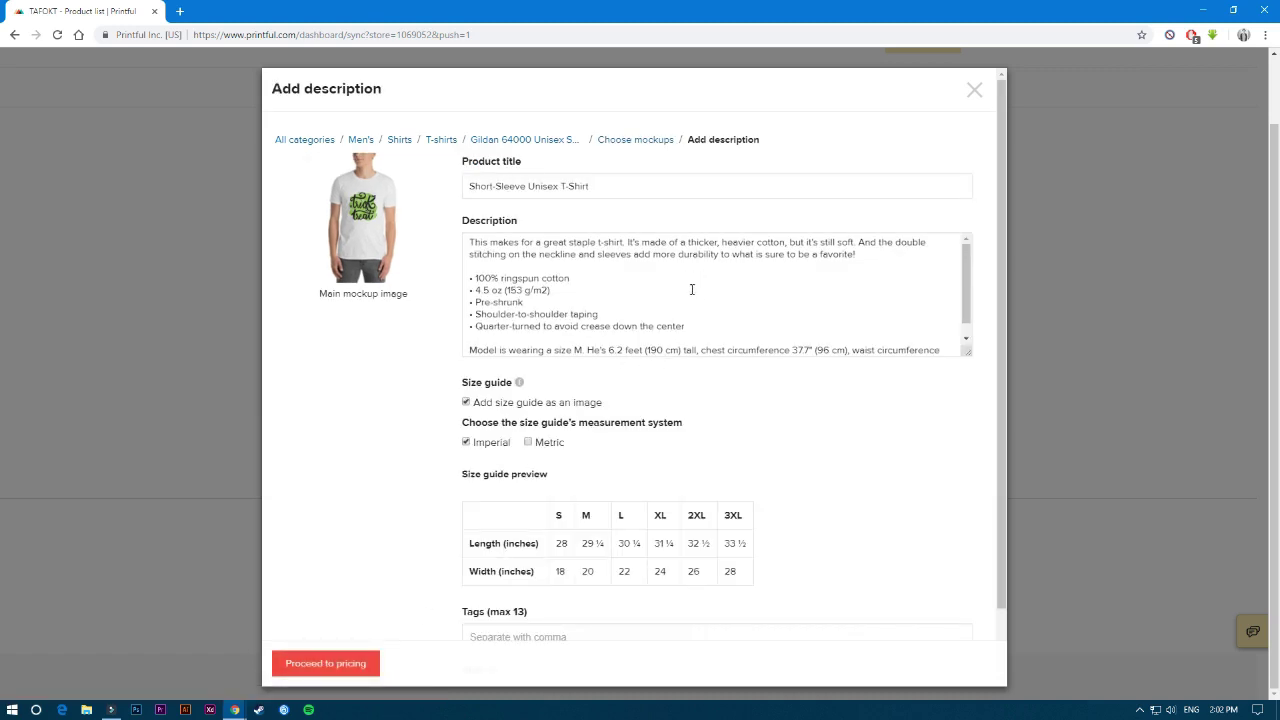
# Step: Enlarge the description box and set the product title to "Trick or Treat Halloween Unisex T-Shirt"
pyautogui.moveTo(966, 352); pyautogui.dragTo(960, 430)
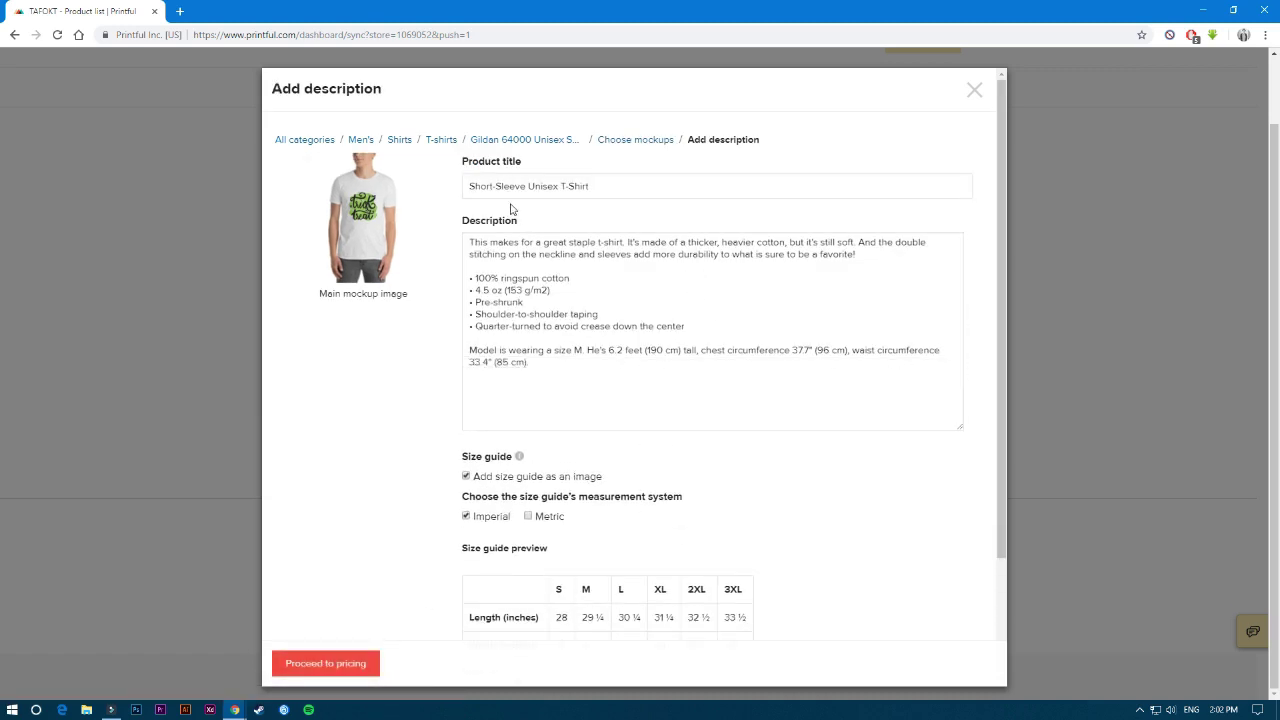
pyautogui.scroll(-2, 543, 422)
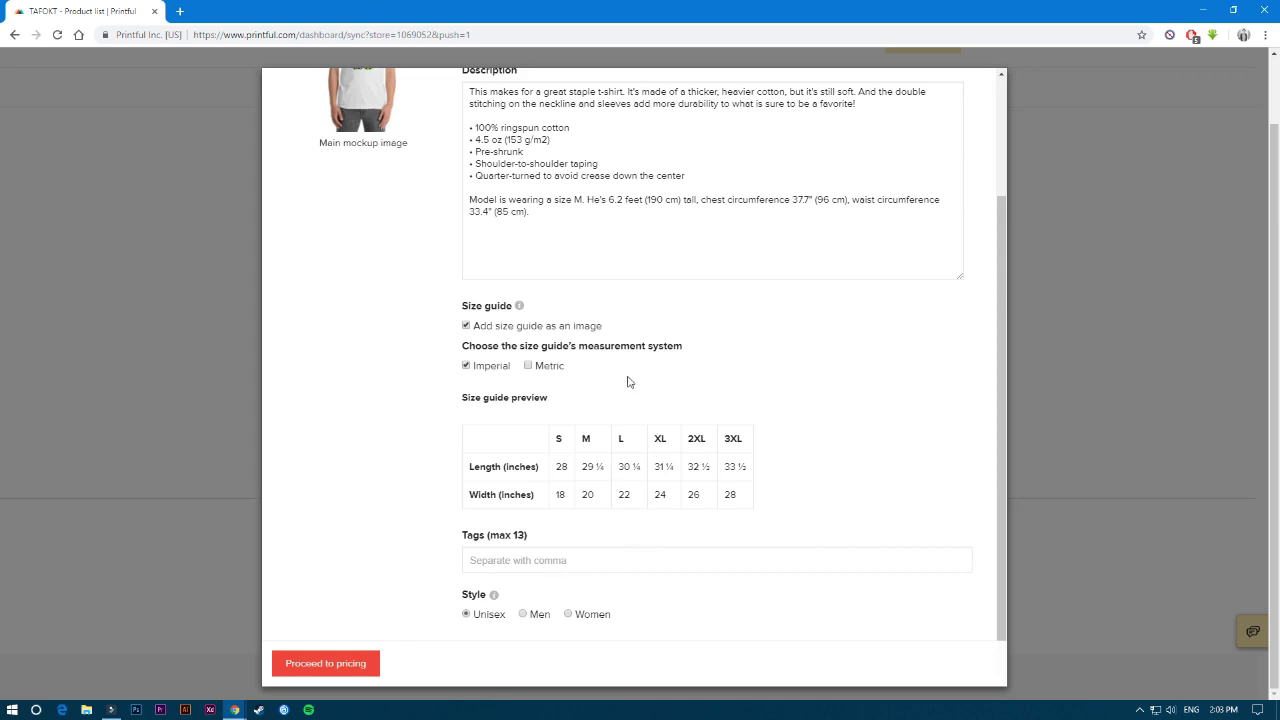
pyautogui.scroll(5, 630, 360)
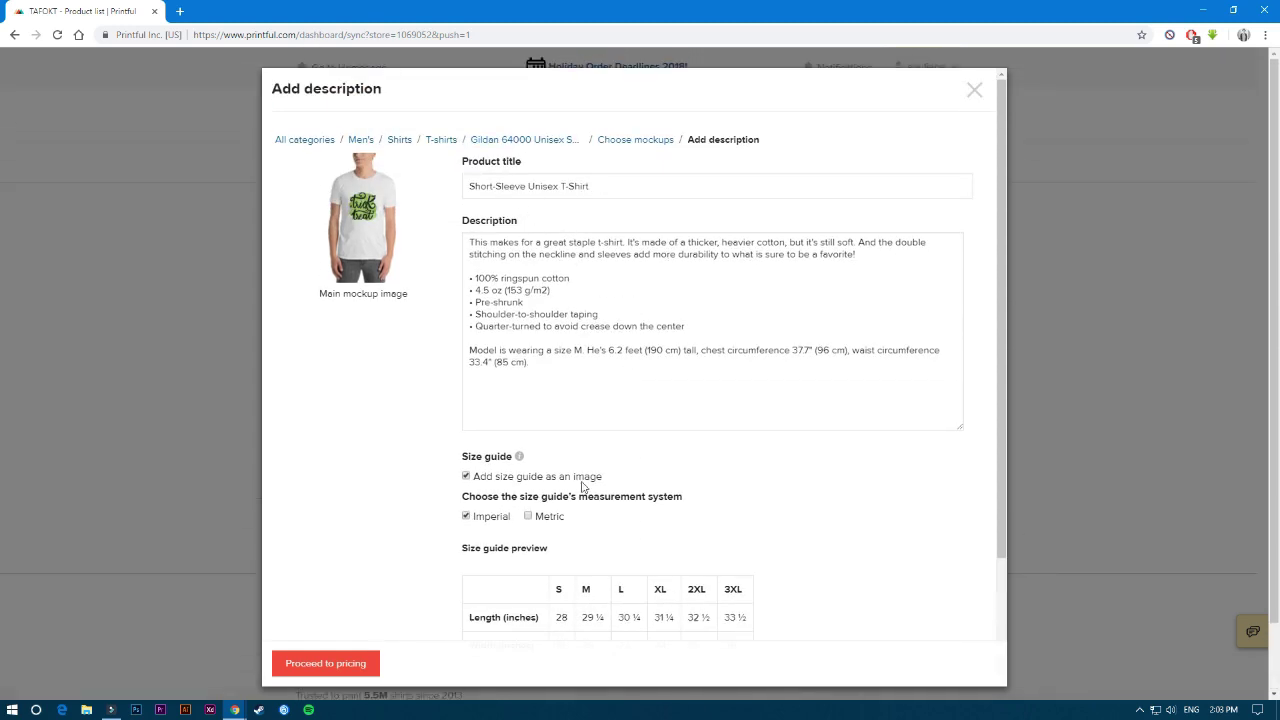
pyautogui.scroll(-2, 574, 436)
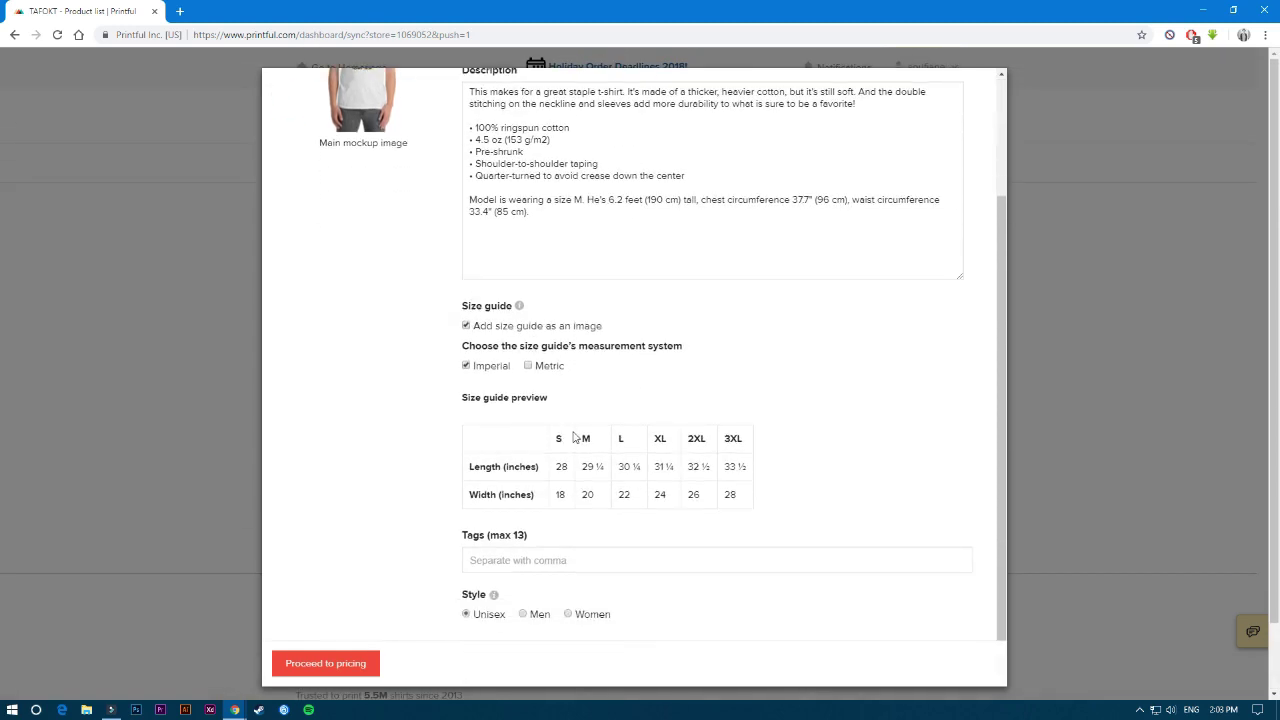
pyautogui.scroll(2, 576, 440)
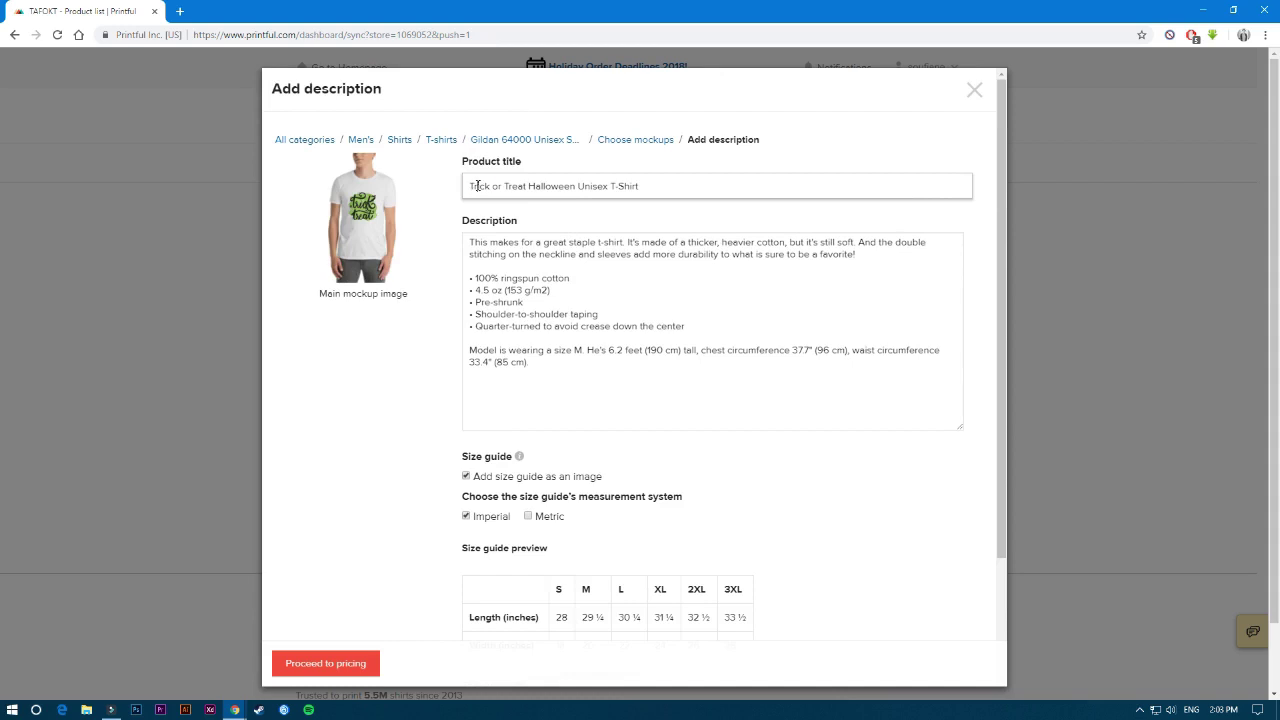
pyautogui.doubleClick(480, 186)
# Step: Read through the product description, including the introductory sentences, the material bullet points and the model's measurements
pyautogui.moveTo(470, 278); pyautogui.dragTo(519, 364)
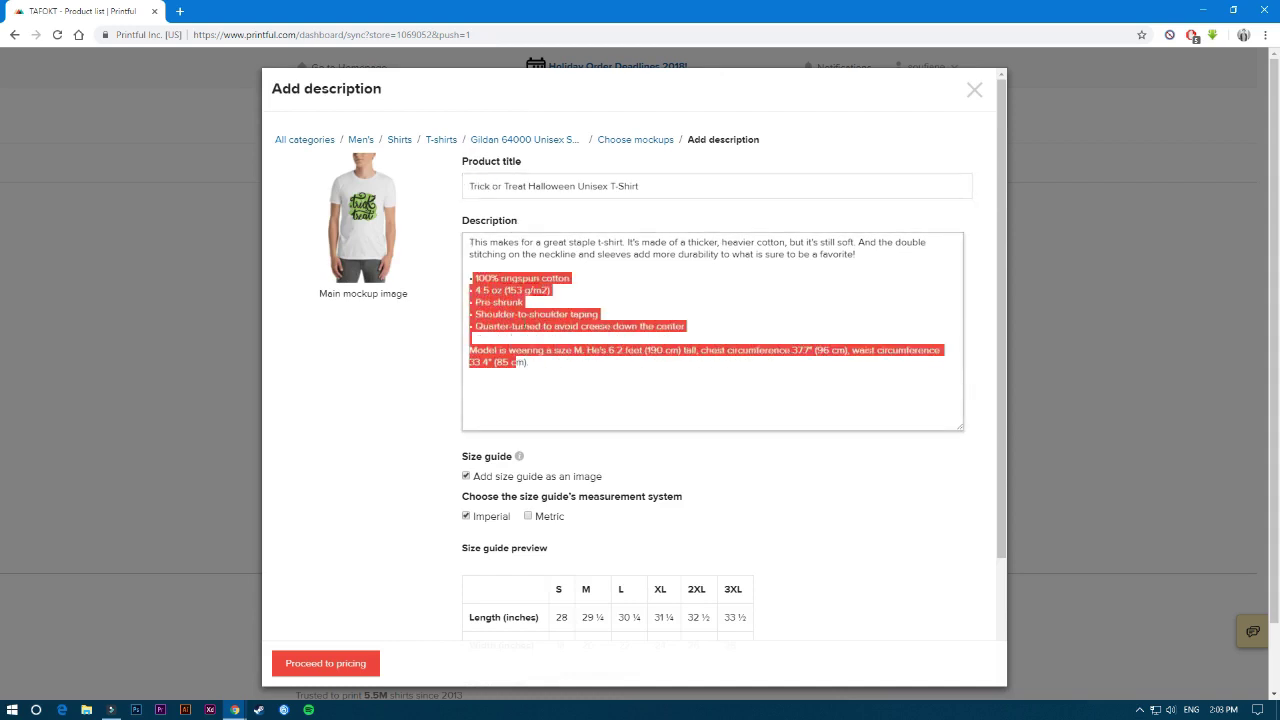
pyautogui.click(476, 242)
pyautogui.moveTo(519, 243); pyautogui.dragTo(822, 243)
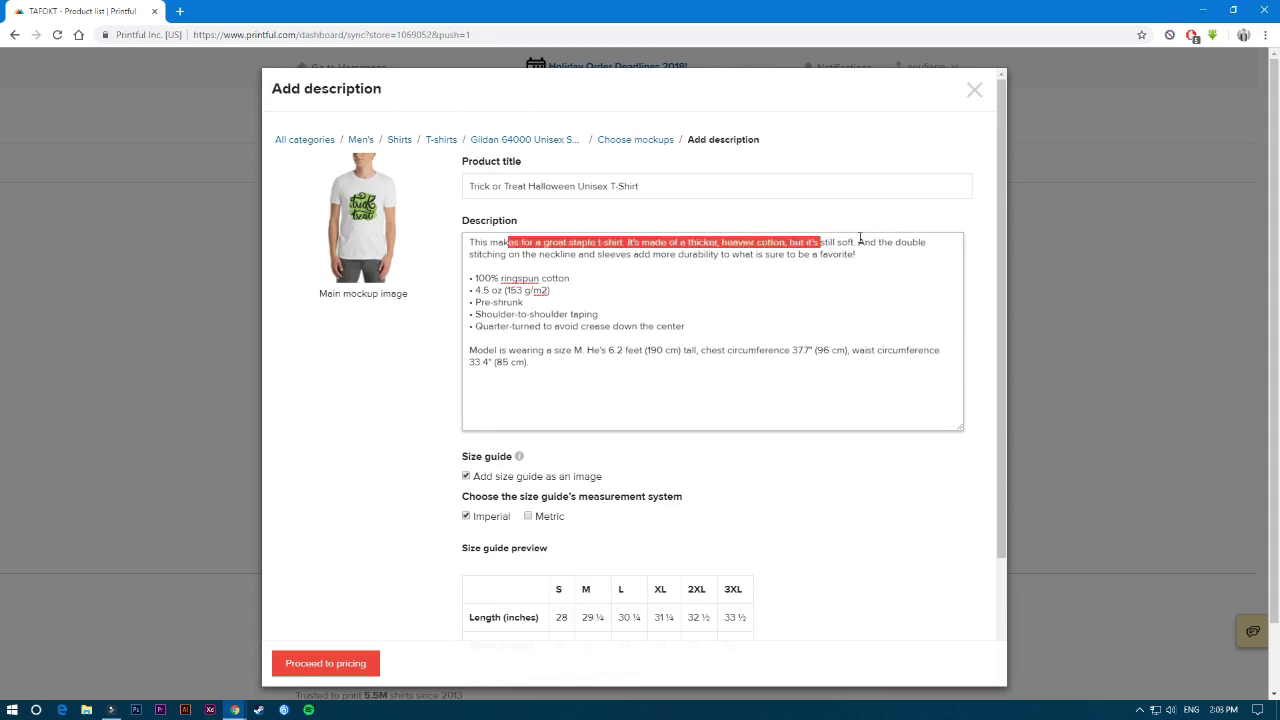
pyautogui.click(771, 250)
pyautogui.moveTo(530, 364); pyautogui.dragTo(472, 236)
pyautogui.click(492, 258)
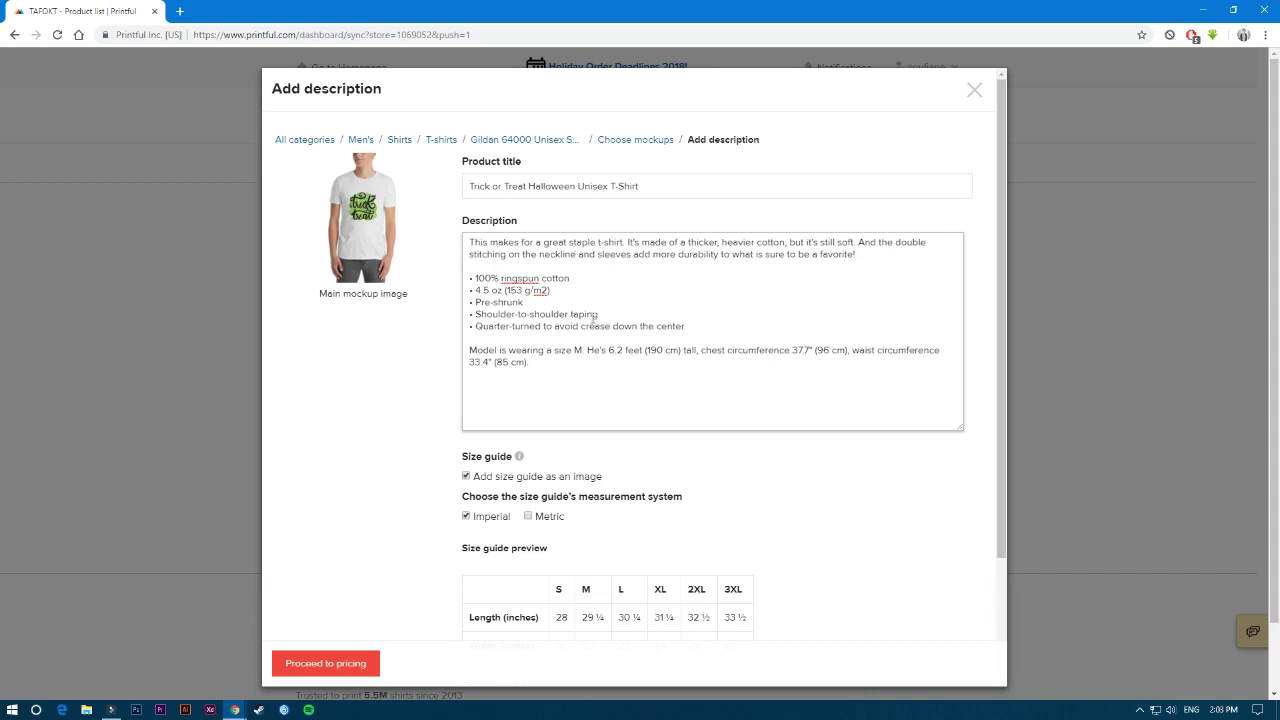
pyautogui.scroll(-2, 540, 290)
pyautogui.moveTo(469, 92); pyautogui.dragTo(686, 112)
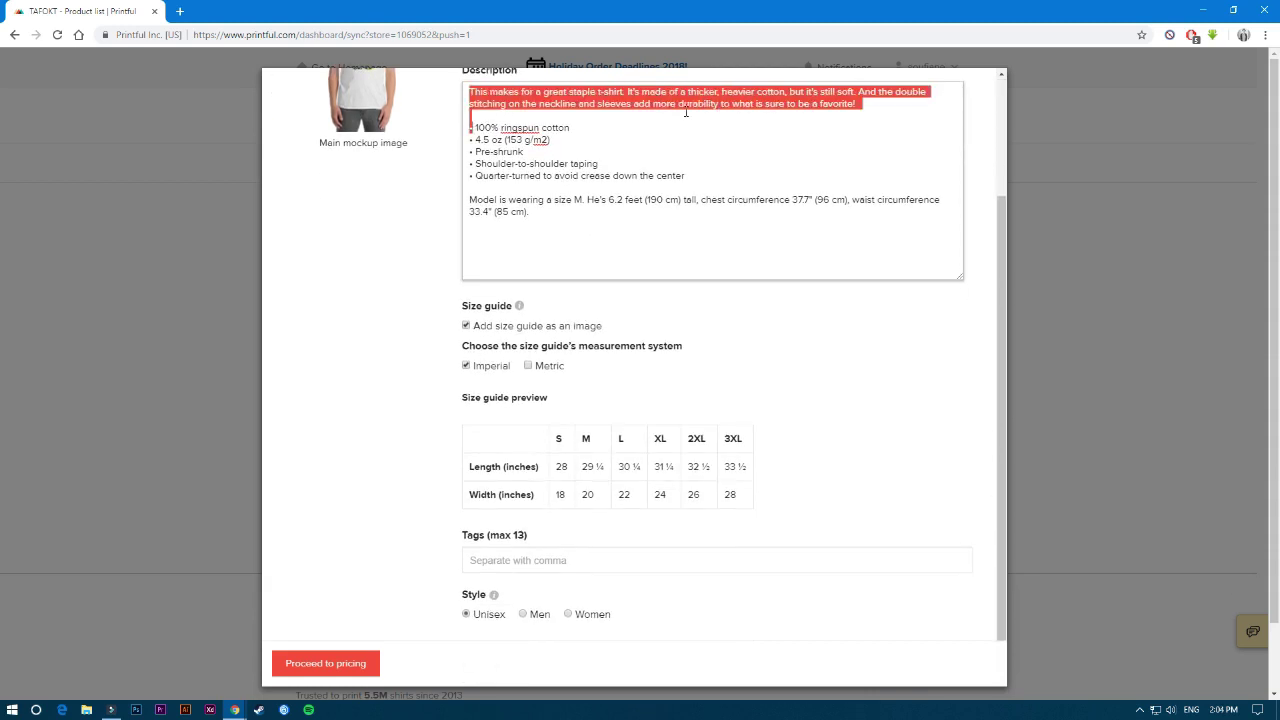
pyautogui.scroll(3, 520, 302)
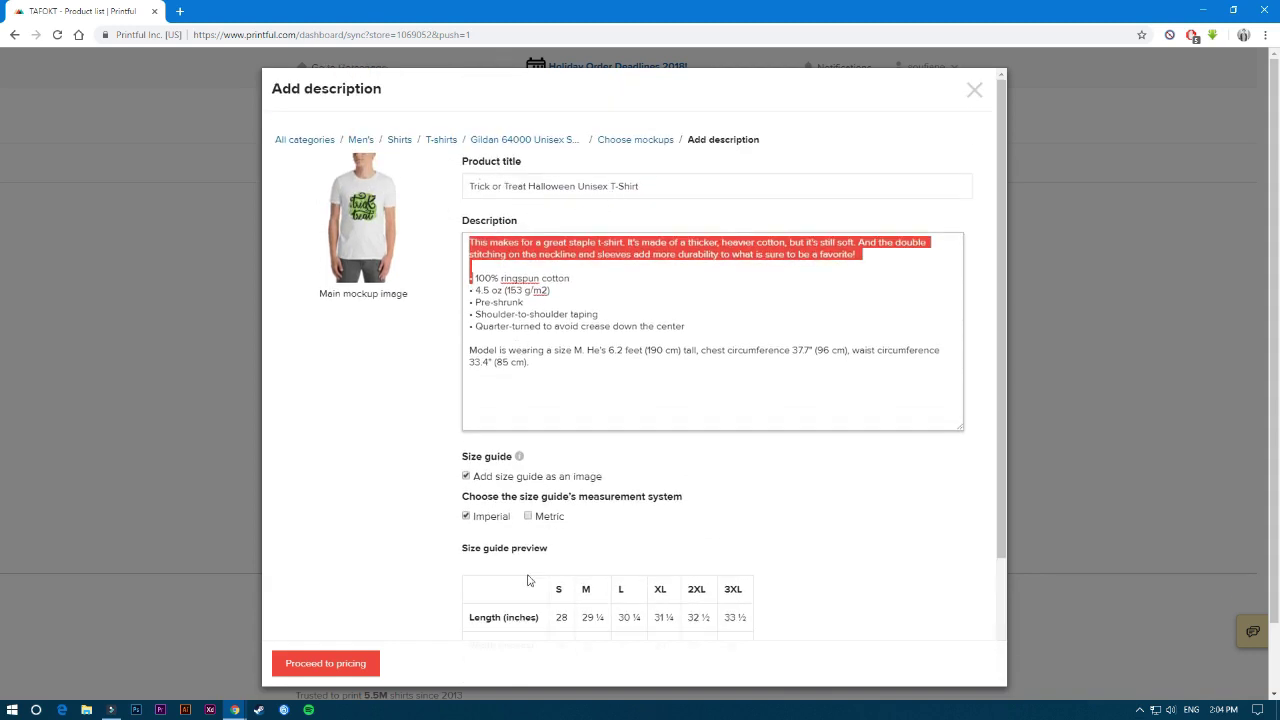
# Step: Add metric measurements to the size guide alongside the imperial ones
pyautogui.scroll(-2, 531, 550)
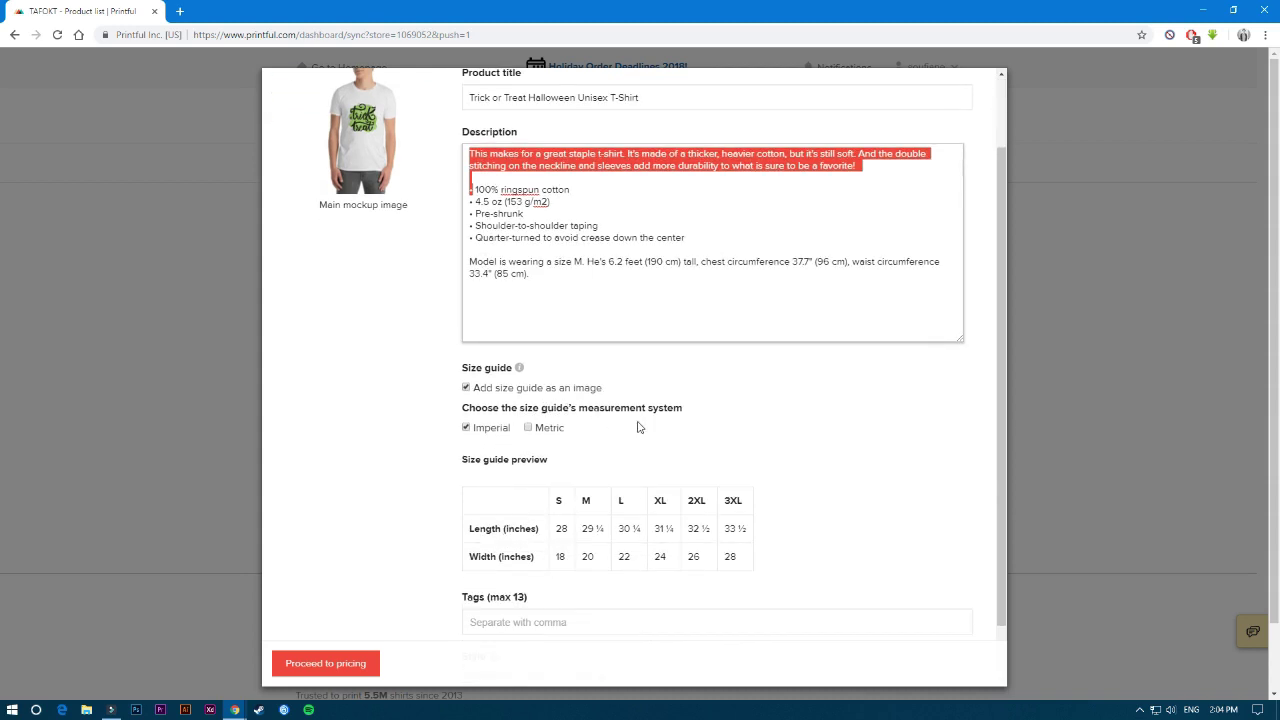
pyautogui.scroll(-1, 533, 366)
pyautogui.click(533, 366)
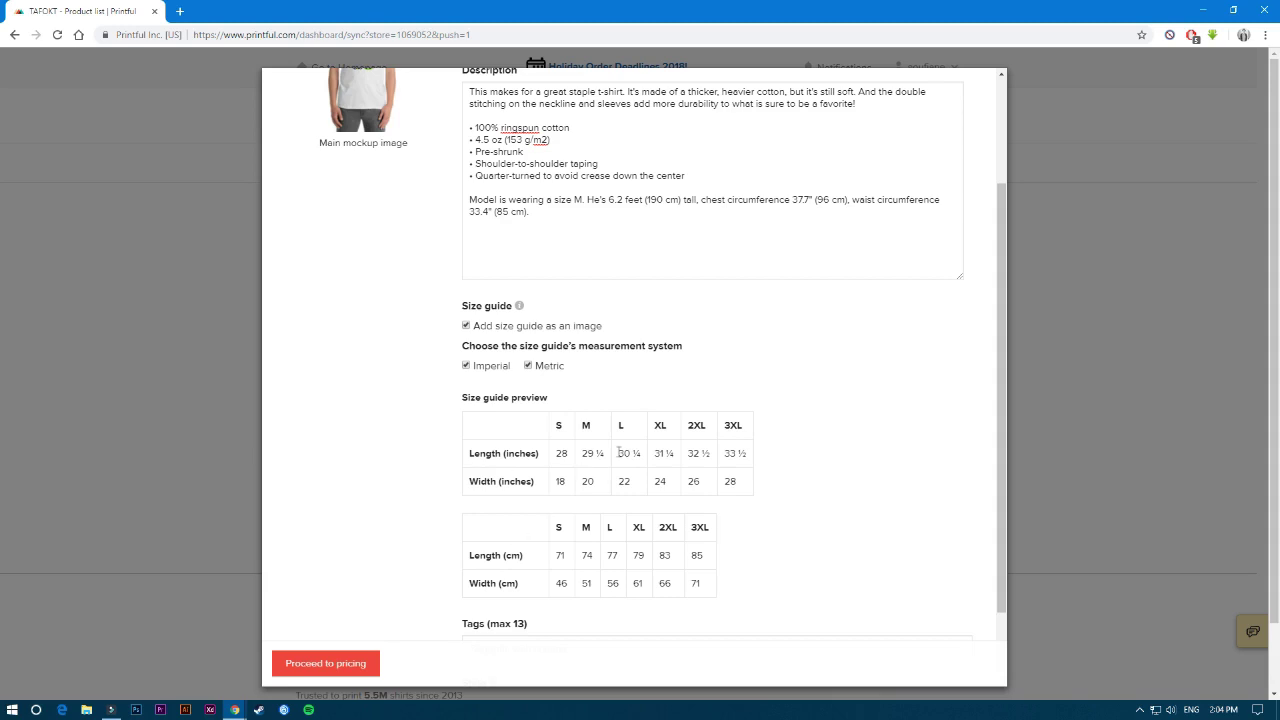
# Step: Add the tags "halloween", "holiday" and "trick or treat" to the product and proceed to pricing
pyautogui.scroll(-2, 516, 550)
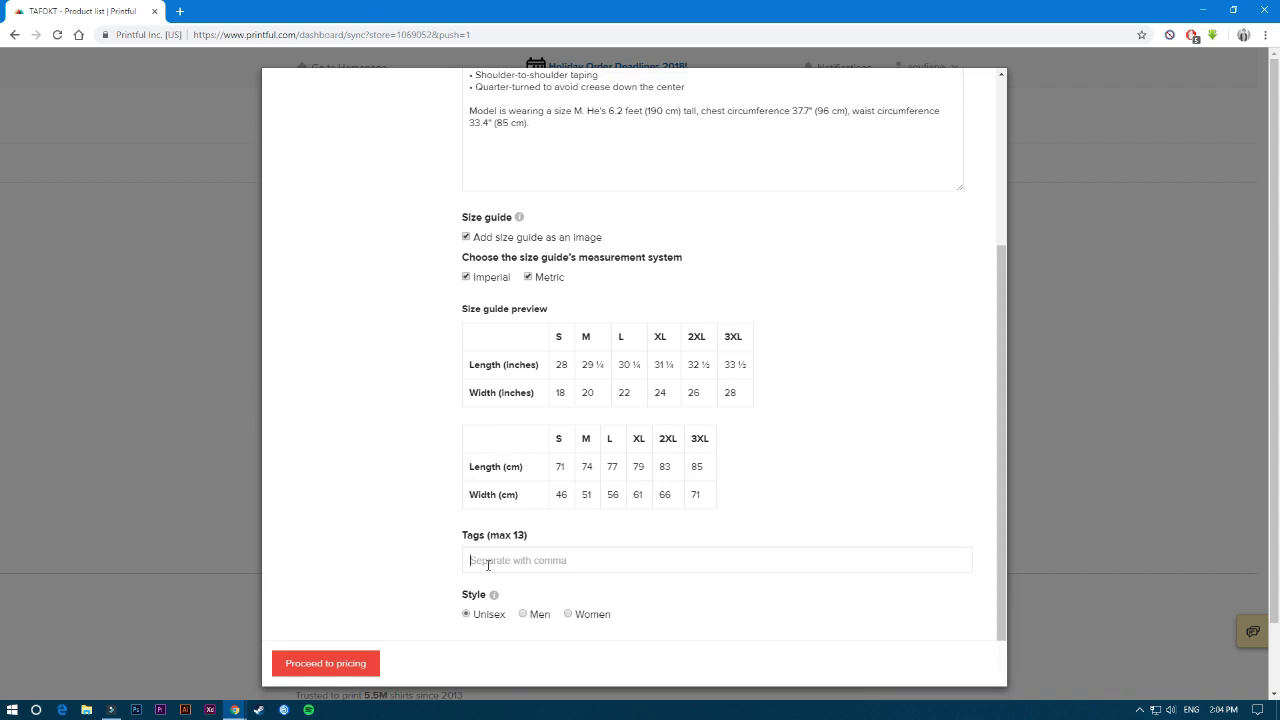
pyautogui.write('holiday, trick or treat')
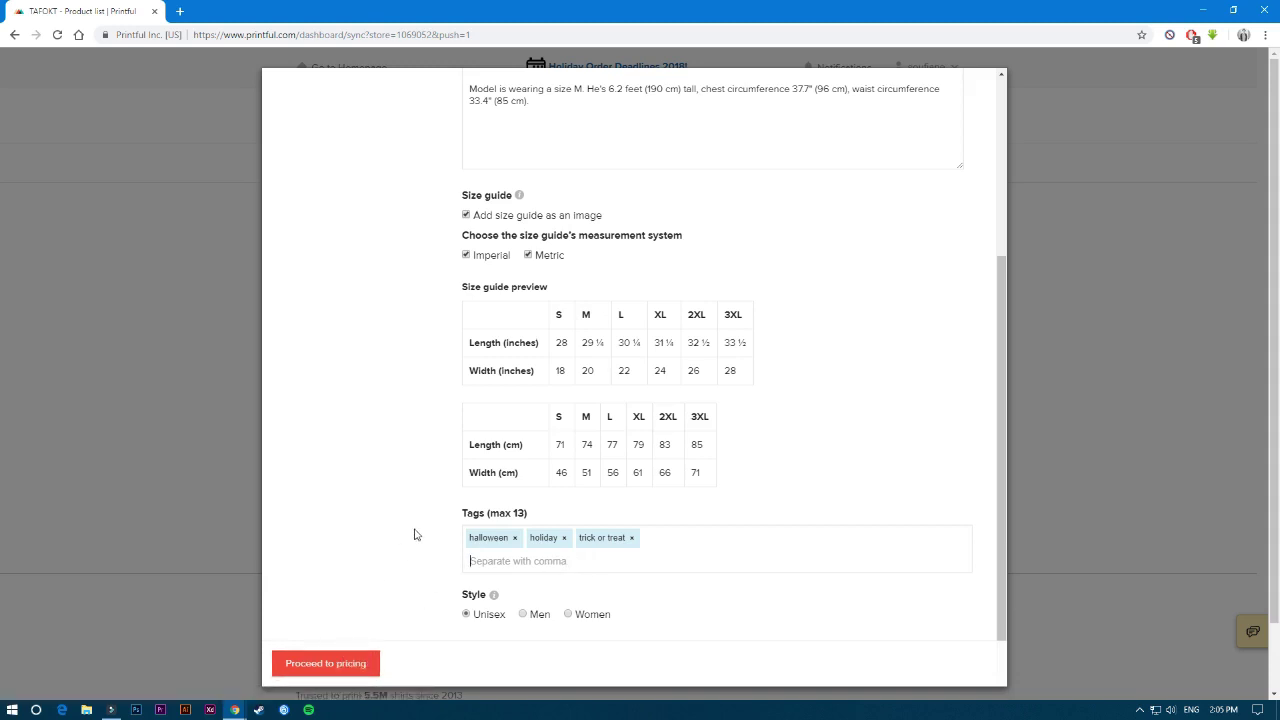
pyautogui.scroll(3, 466, 508)
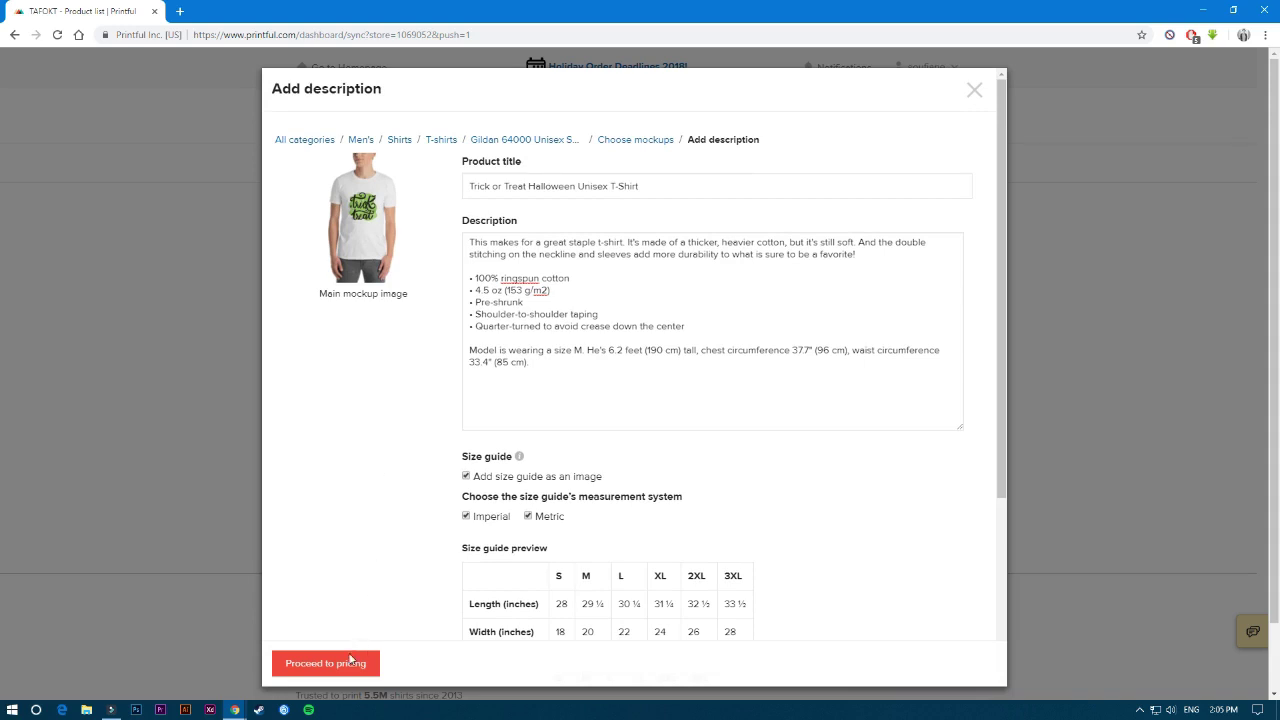
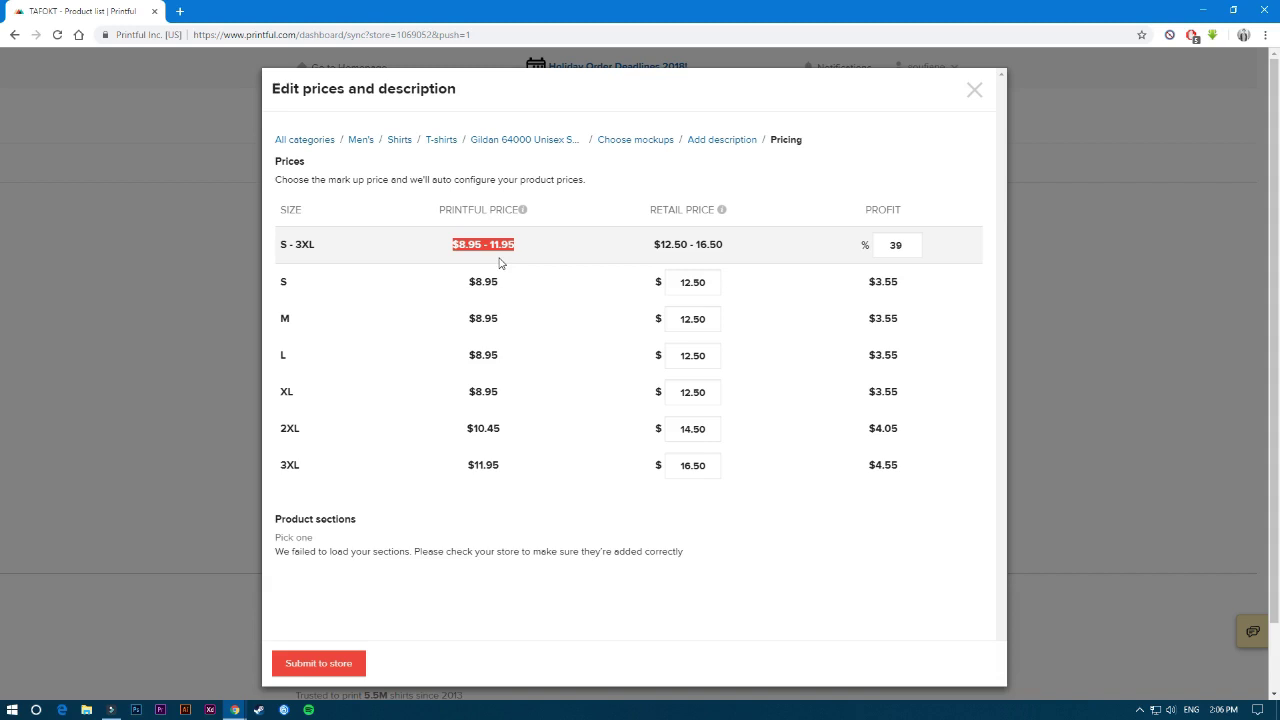
# Step: Examine the retail price range and try profit markups of 110% and 120% for sizes S to 3XL
pyautogui.moveTo(648, 251); pyautogui.dragTo(742, 255)
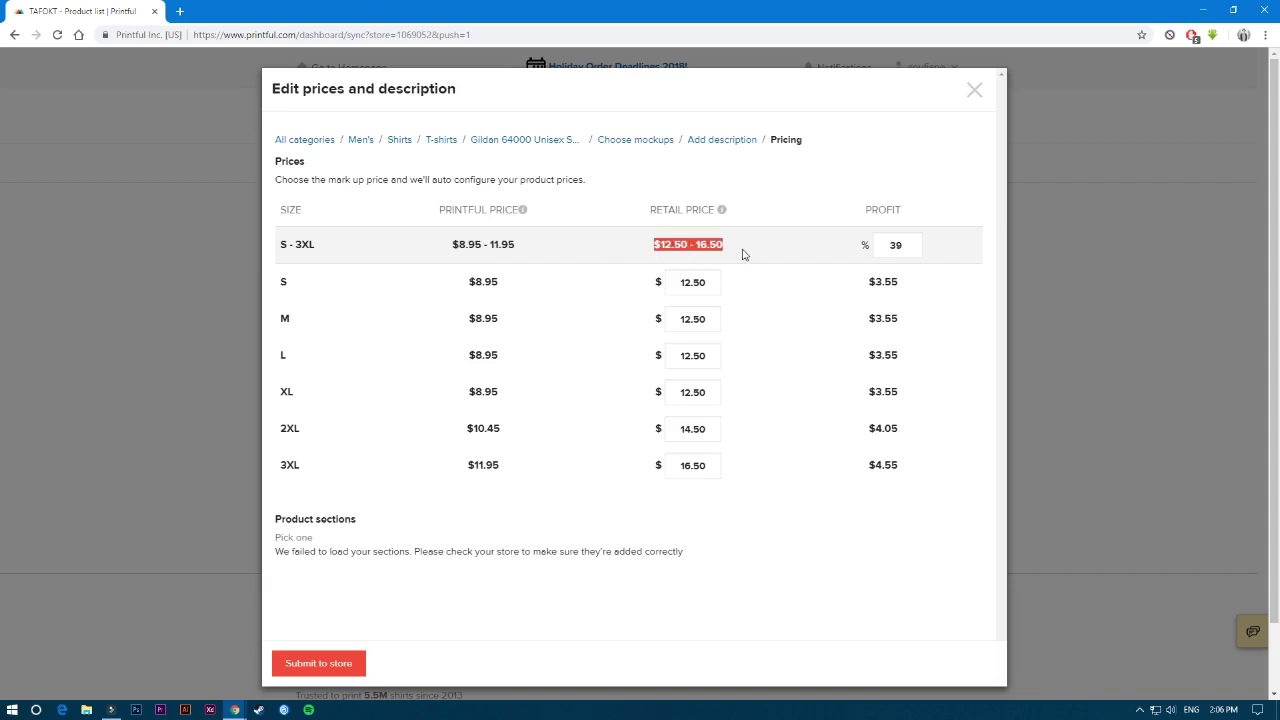
pyautogui.moveTo(650, 251); pyautogui.dragTo(724, 244)
pyautogui.doubleClick(886, 245)
pyautogui.write('110')
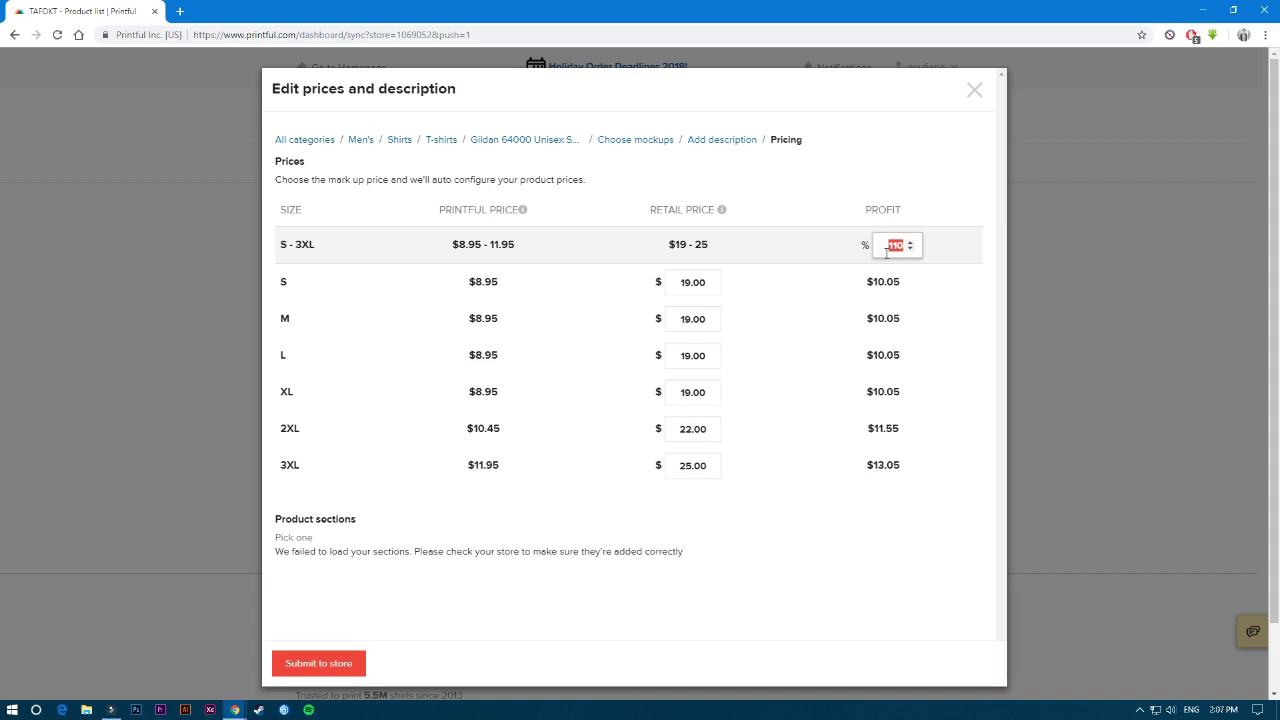
pyautogui.write('120')
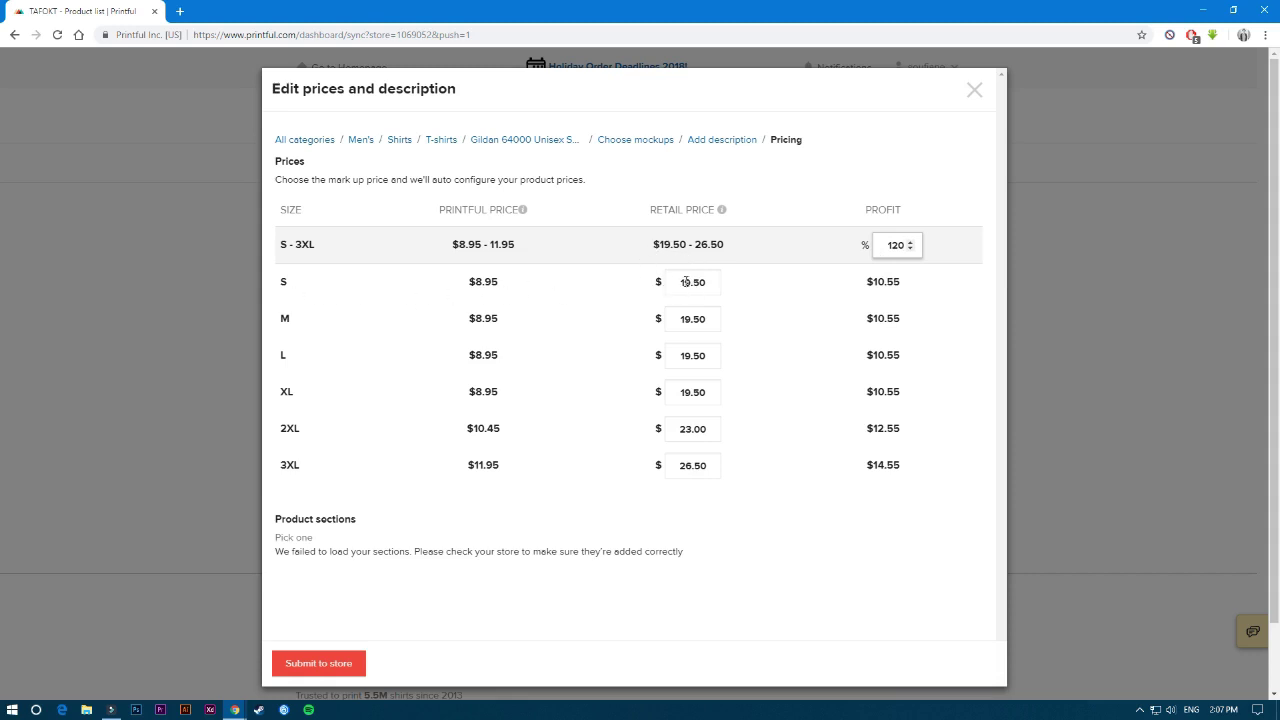
# Step: Set the profit markup for sizes S to 3XL to 80%
pyautogui.doubleClick(897, 244)
pyautogui.write('80')
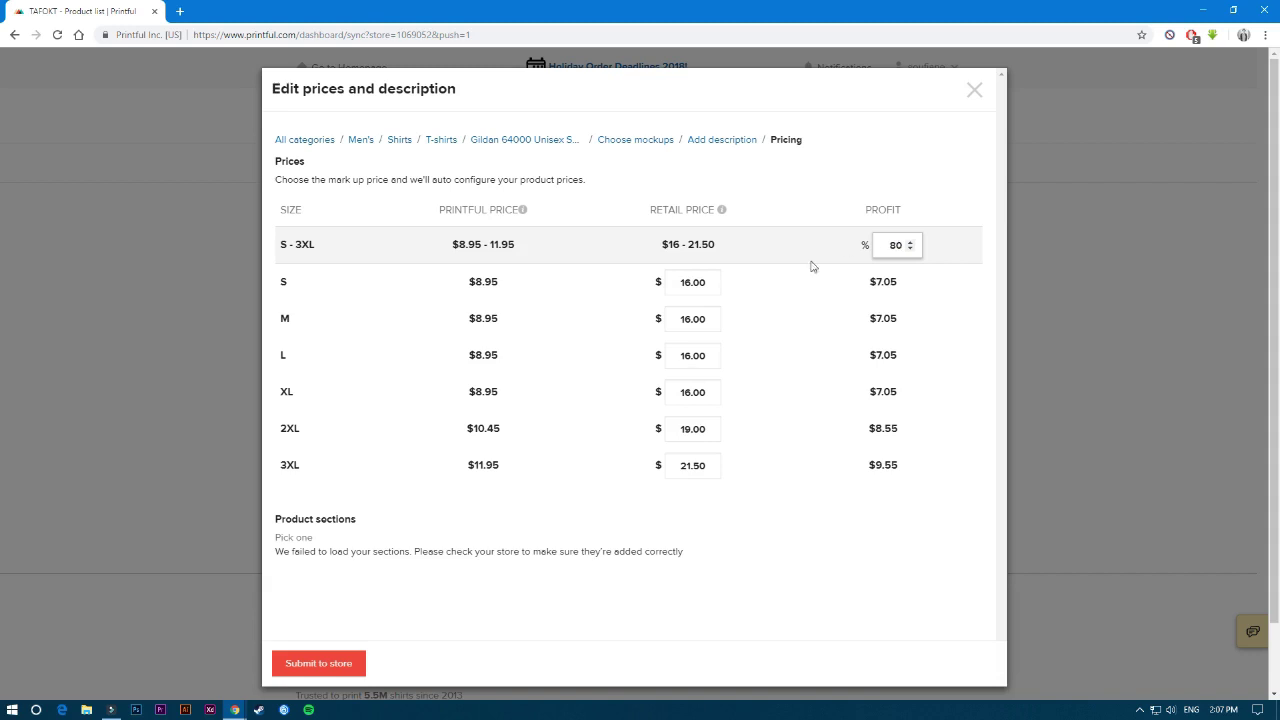
# Step: Submit the priced T-shirt to the Etsy store and review its entry in the TAFOKT product list
pyautogui.click(900, 287)
pyautogui.moveTo(900, 287); pyautogui.dragTo(883, 289)
pyautogui.click(338, 668)
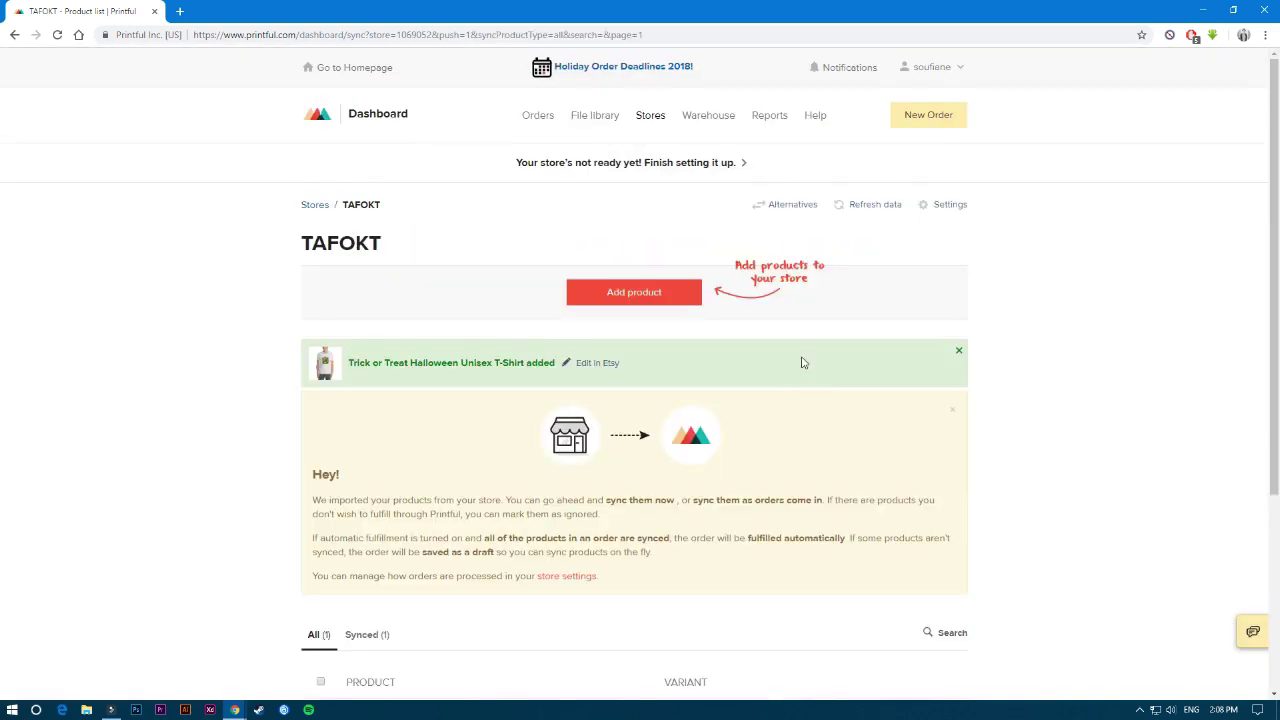
pyautogui.scroll(-1, 800, 363)
pyautogui.scroll(-2, 690, 365)
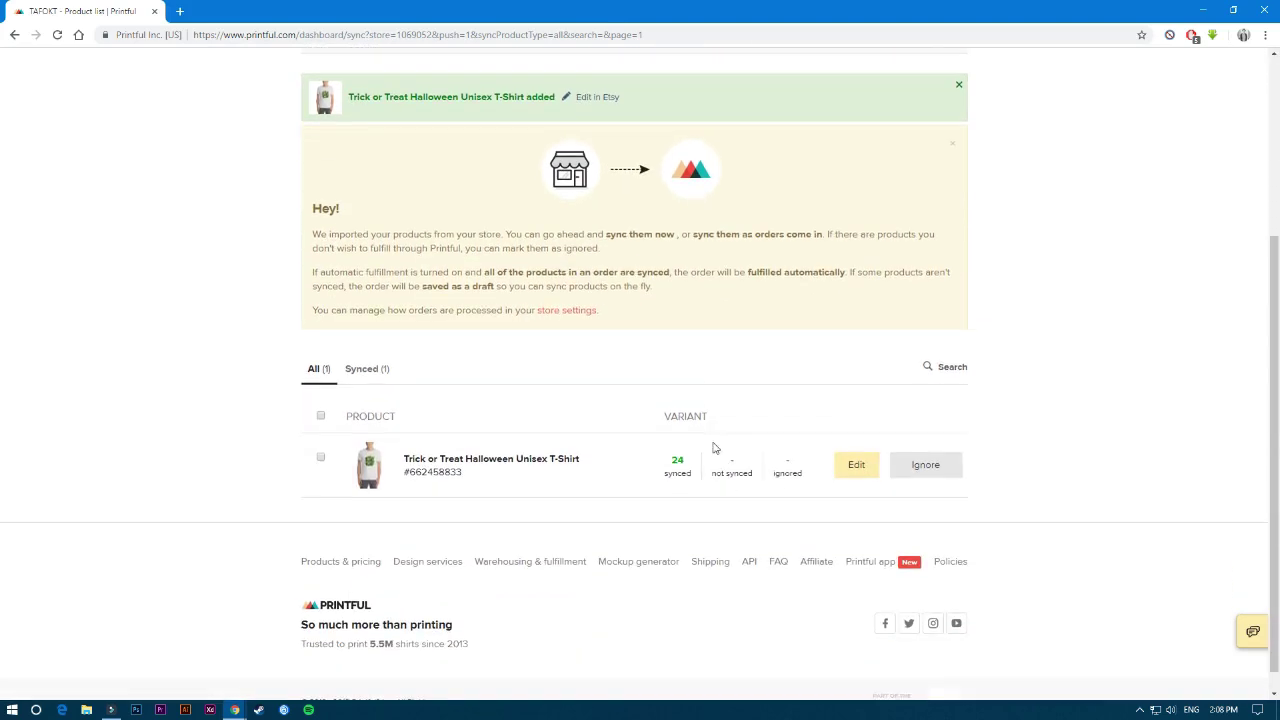
pyautogui.scroll(2, 683, 467)
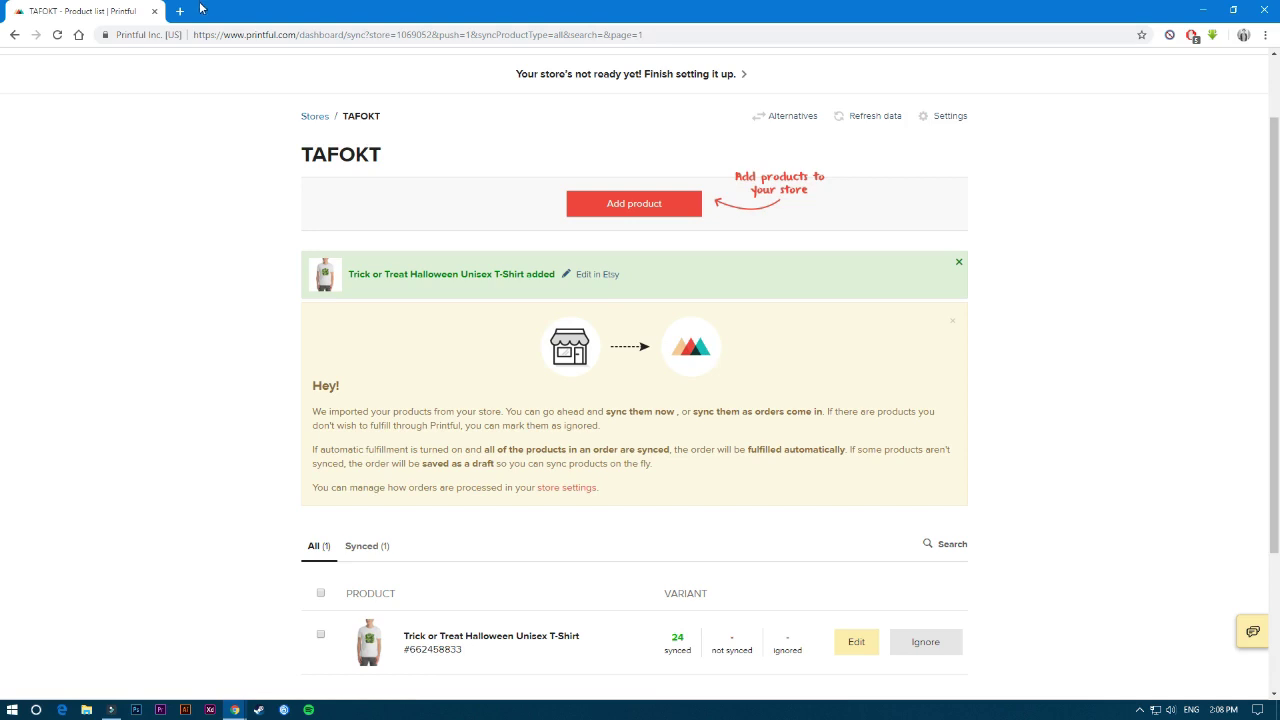
# Step: Open the submitted Trick or Treat T-shirt's draft listing in Etsy for editing
pyautogui.click(599, 279)
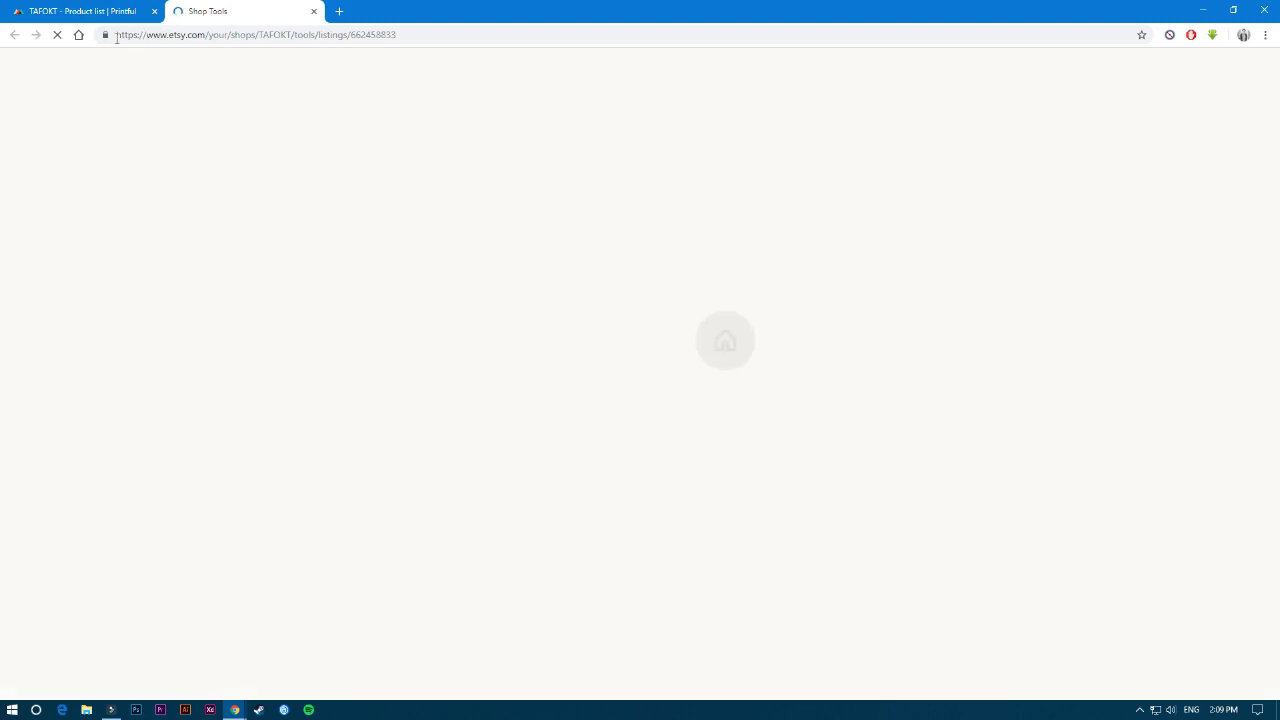
pyautogui.click(90, 11)
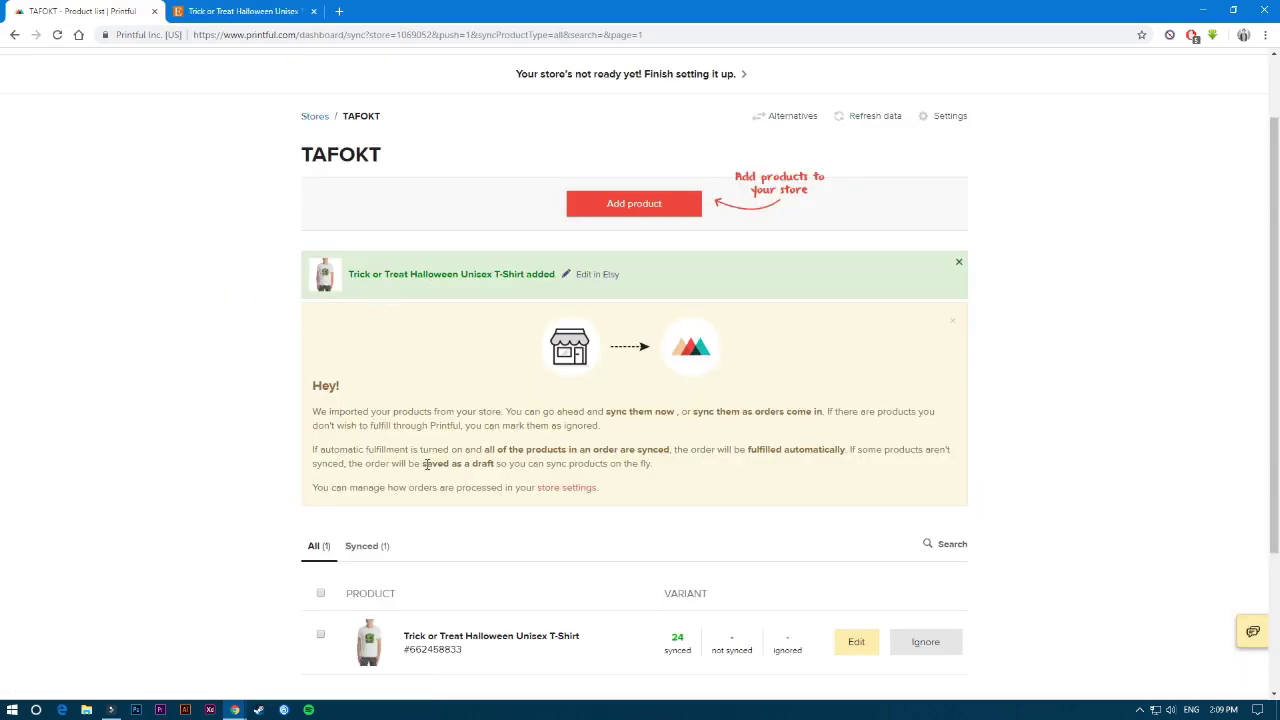
pyautogui.moveTo(426, 464); pyautogui.dragTo(486, 464)
pyautogui.click(488, 465)
pyautogui.click(245, 11)
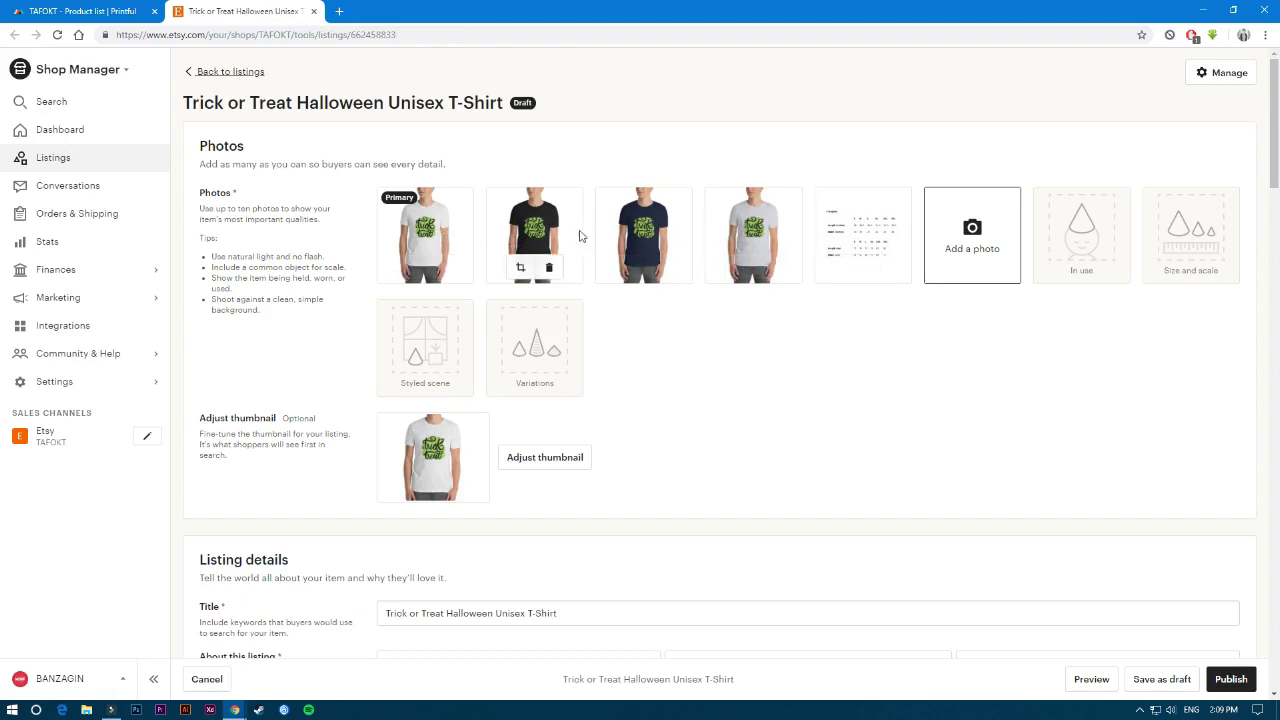
# Step: Describe the listing as made by "Another company or person", "A finished product" and "Made To Order"
pyautogui.scroll(-3, 658, 312)
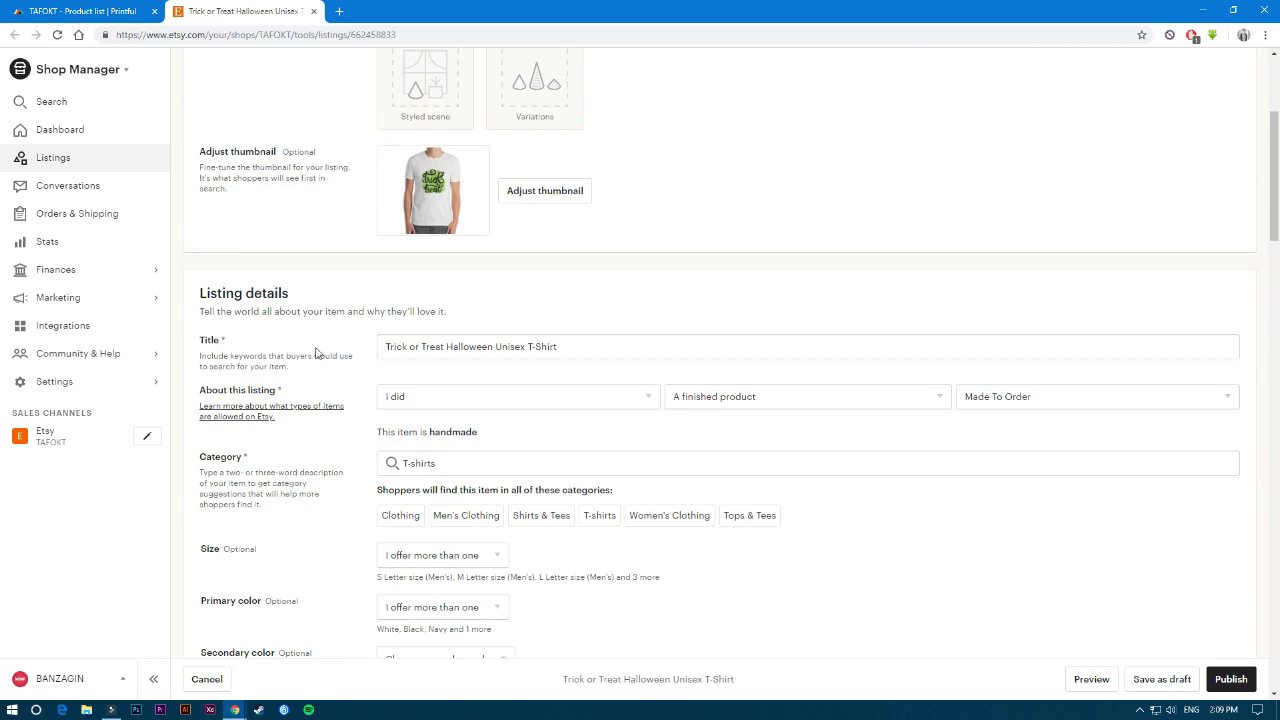
pyautogui.click(504, 398)
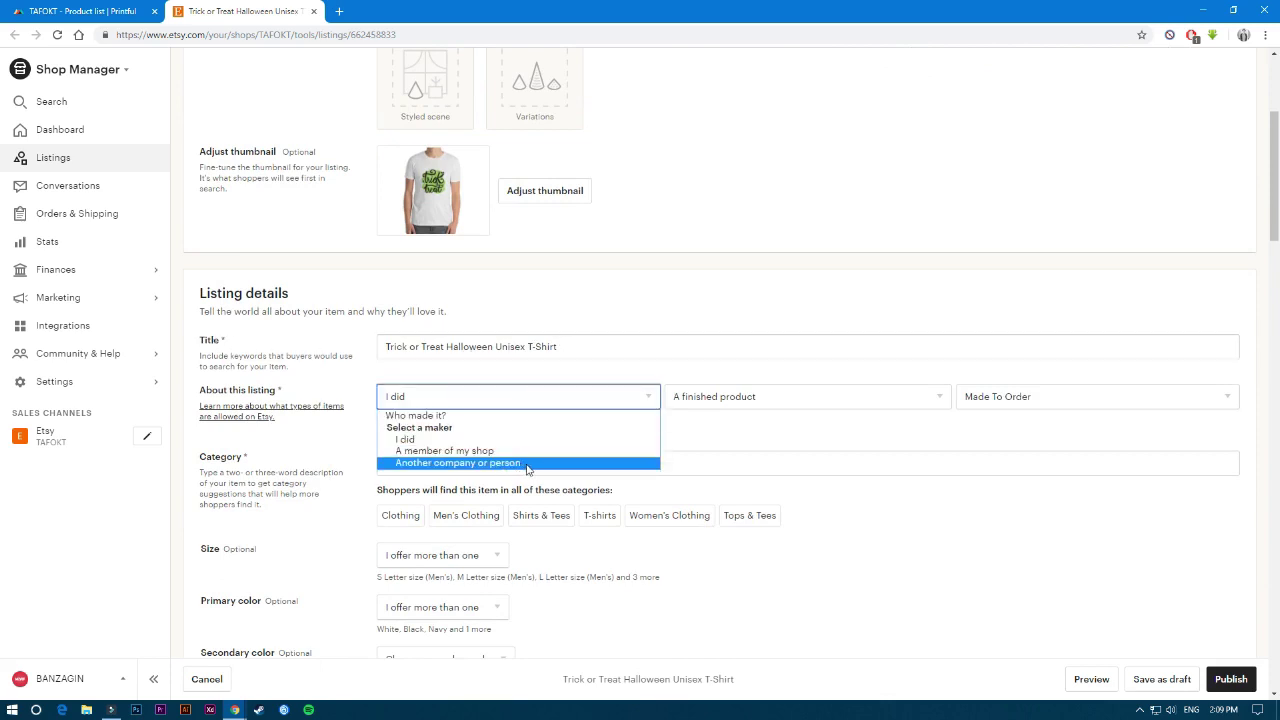
pyautogui.click(448, 466)
pyautogui.click(715, 400)
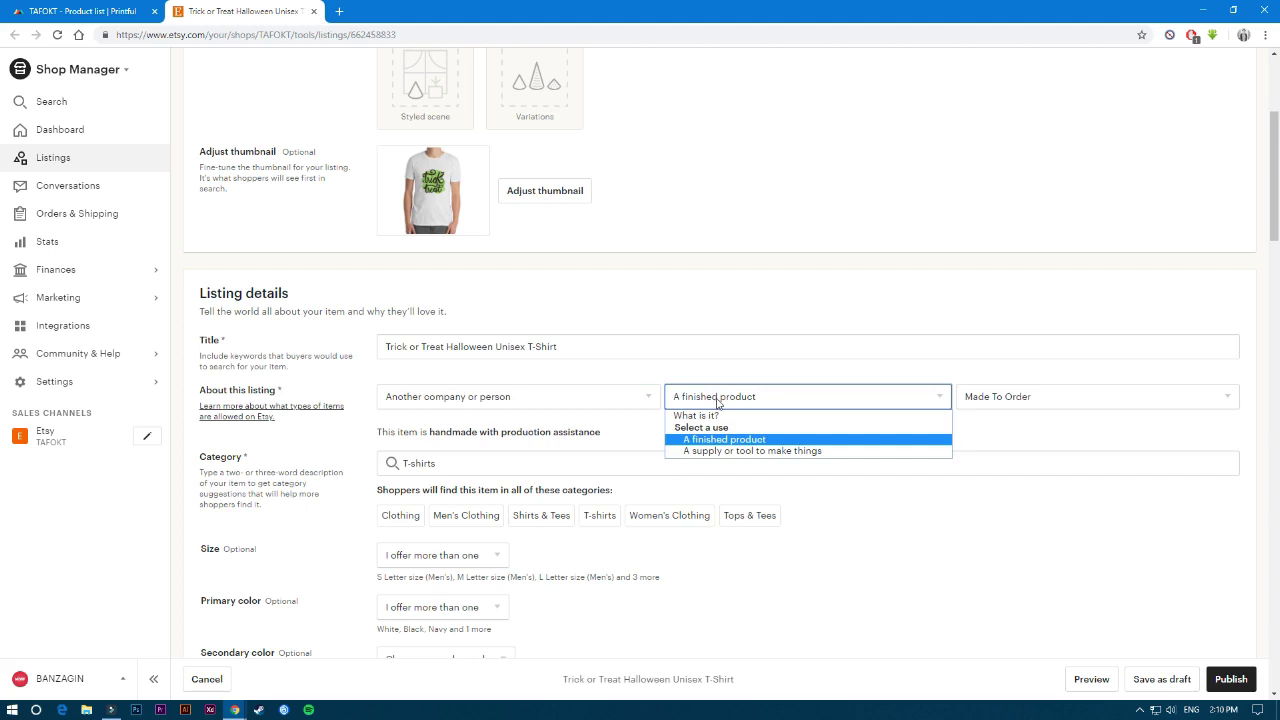
pyautogui.click(730, 440)
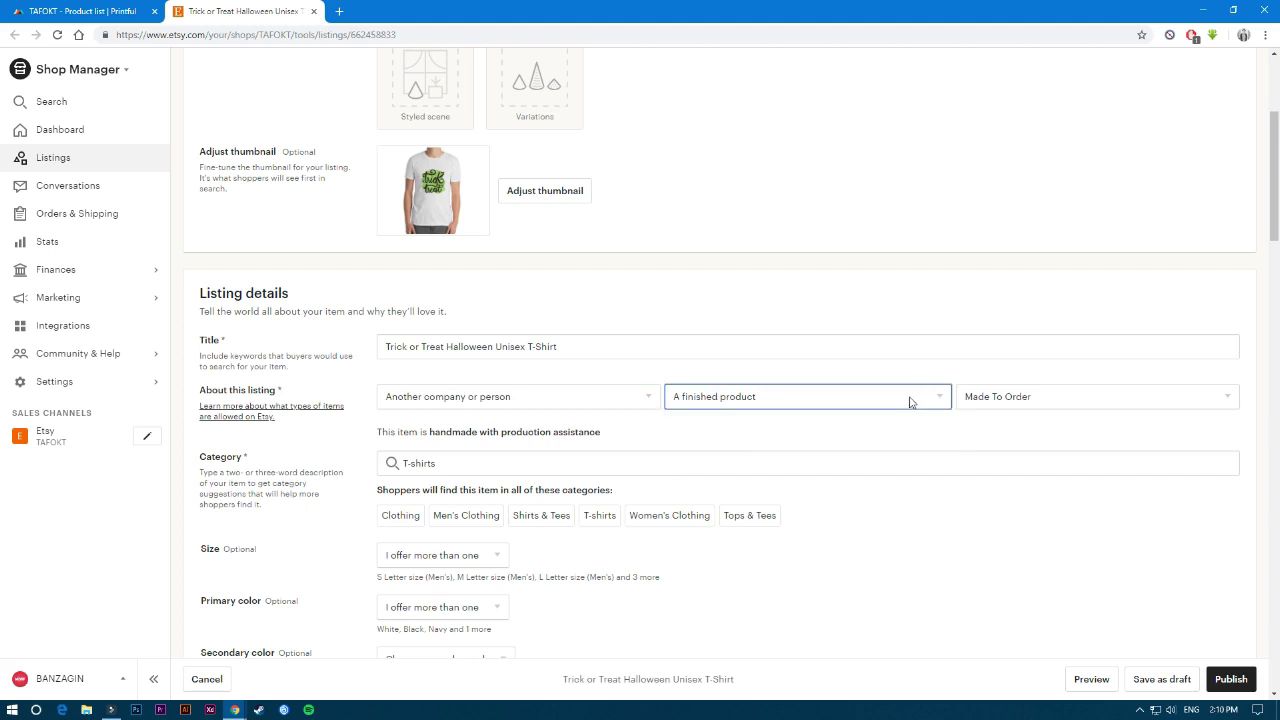
pyautogui.click(1006, 400)
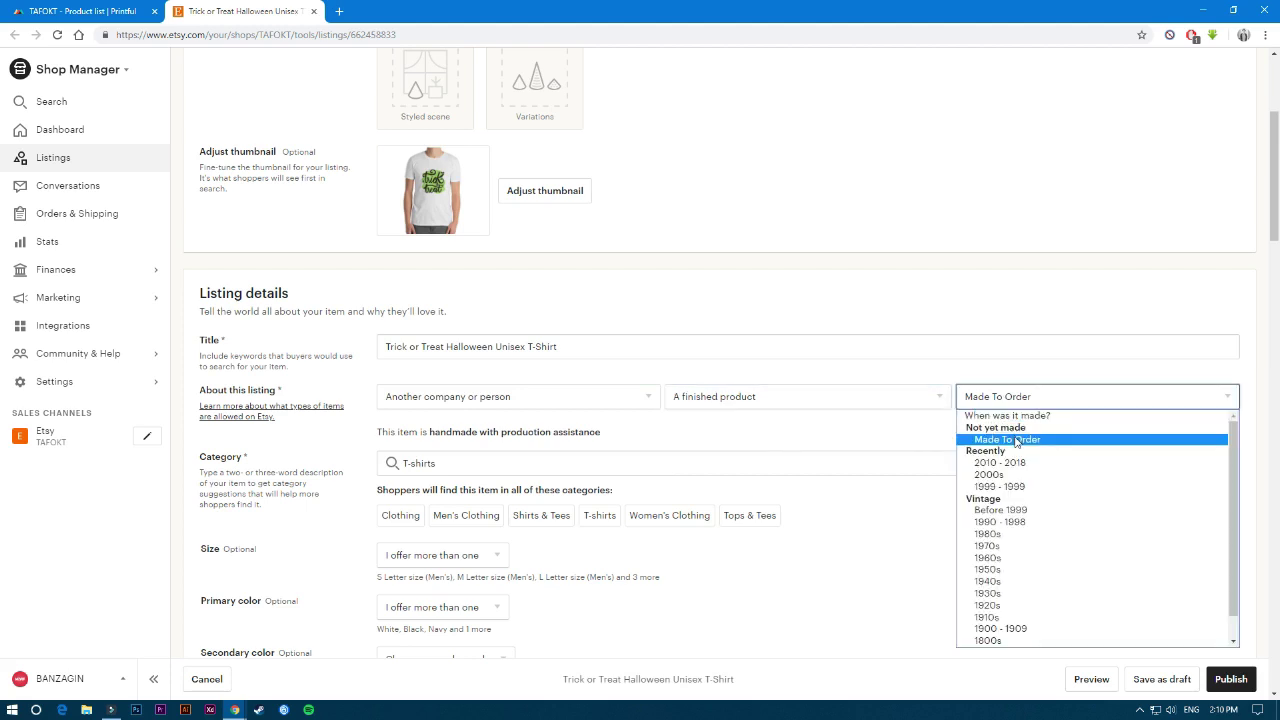
pyautogui.click(1016, 440)
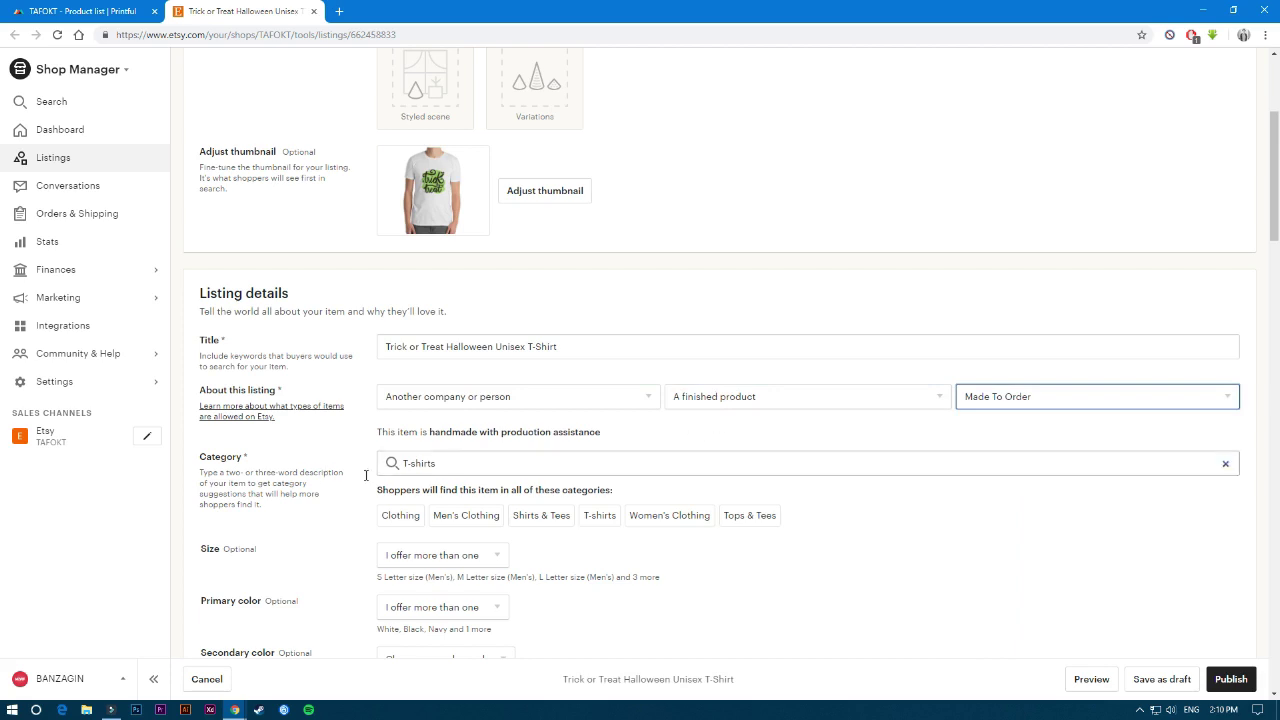
# Step: Start a new production partner for the listing and name it "Printful"
pyautogui.scroll(-1, 604, 458)
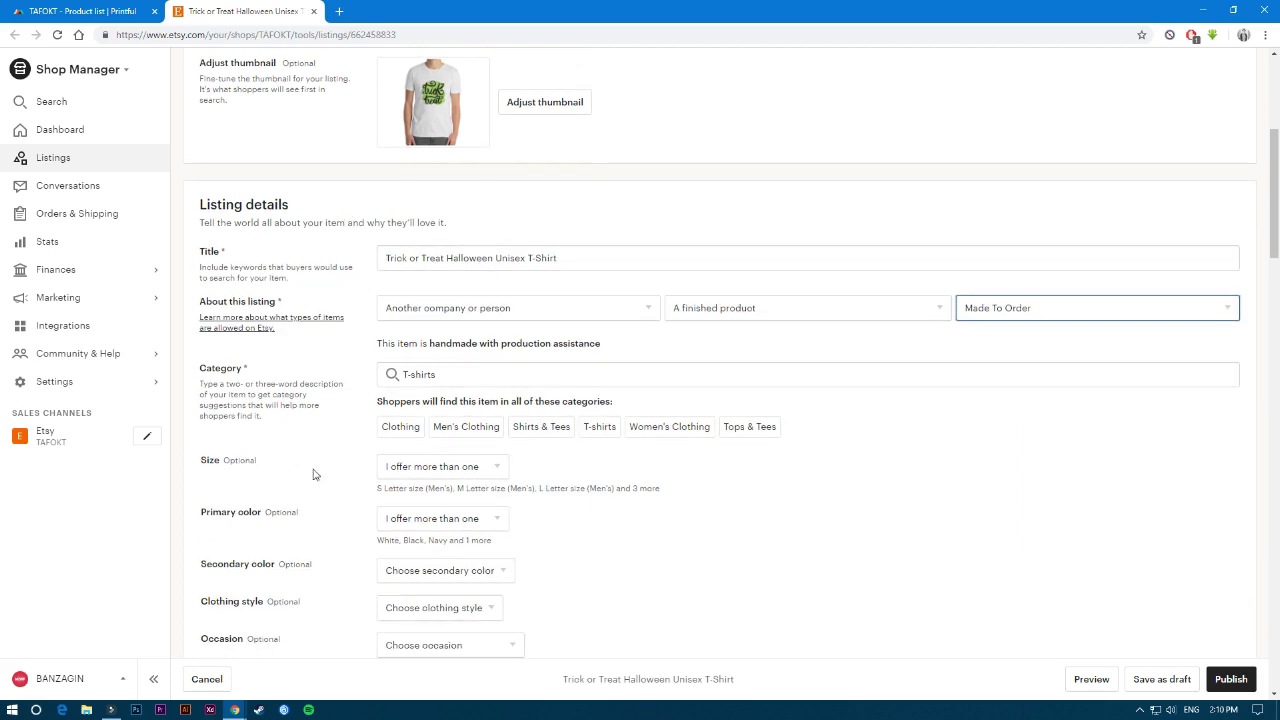
pyautogui.scroll(-2, 323, 483)
pyautogui.scroll(-2, 323, 486)
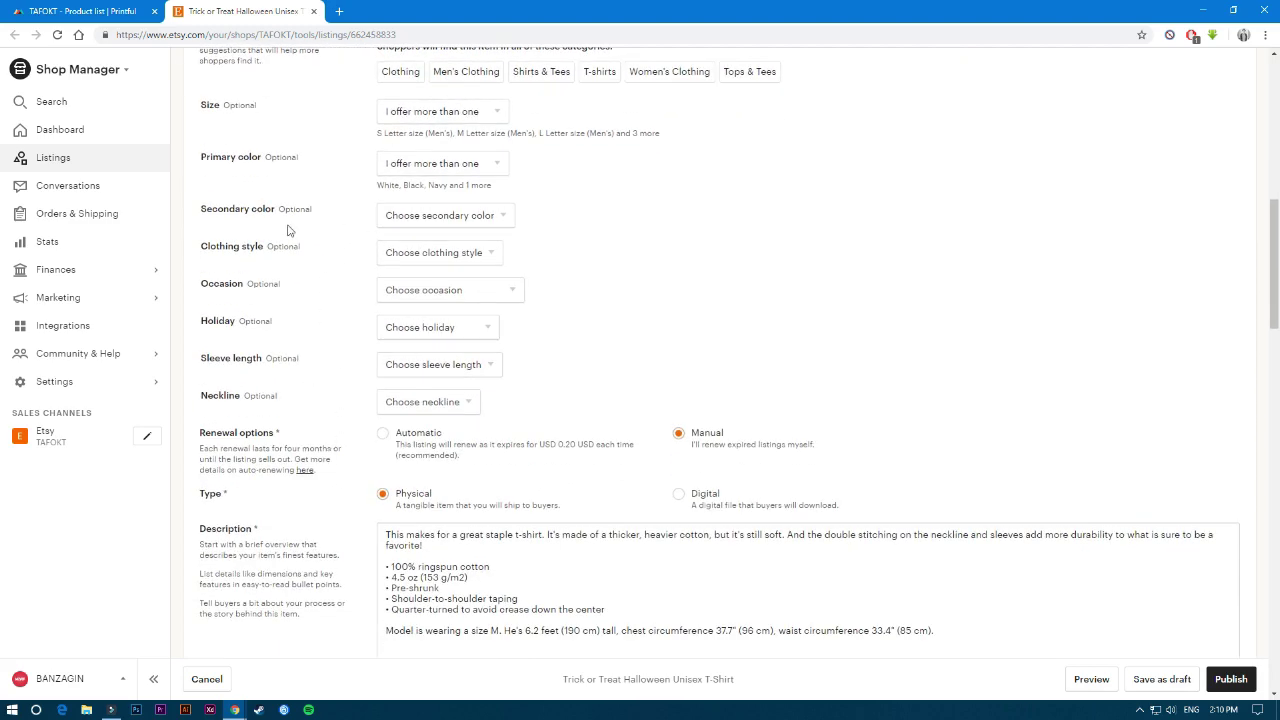
pyautogui.scroll(-2, 298, 399)
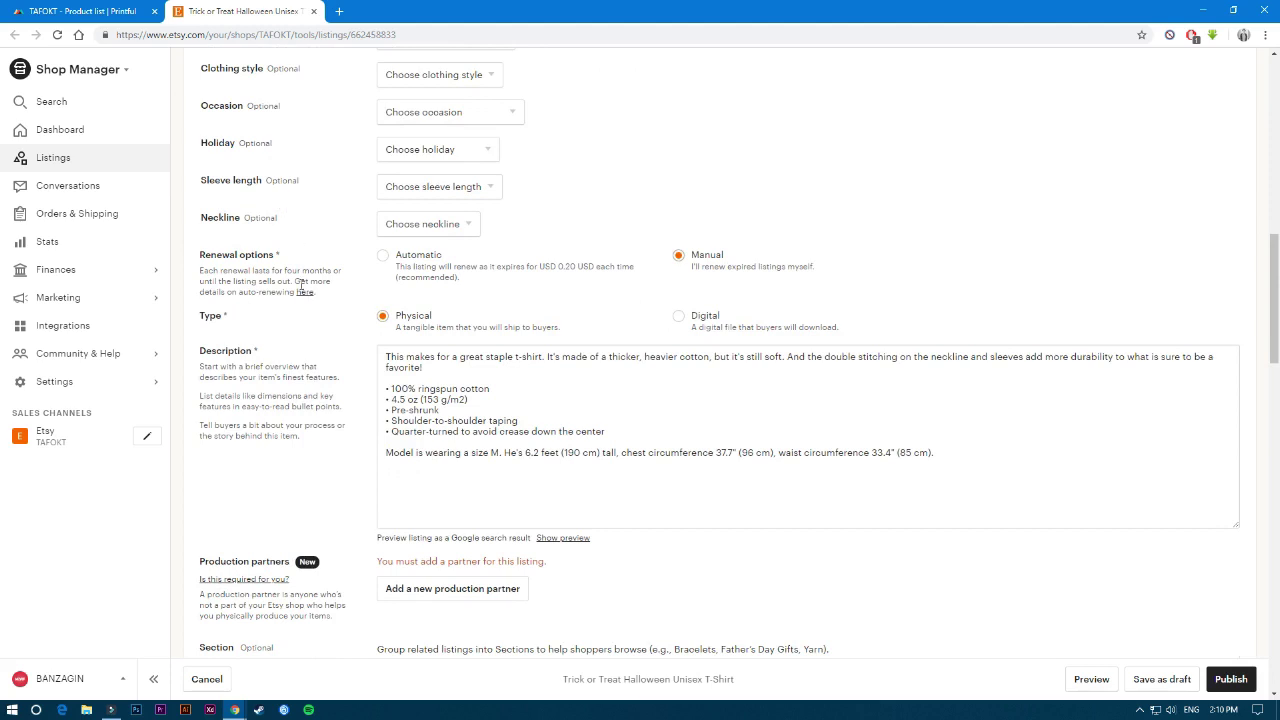
pyautogui.scroll(-1, 367, 384)
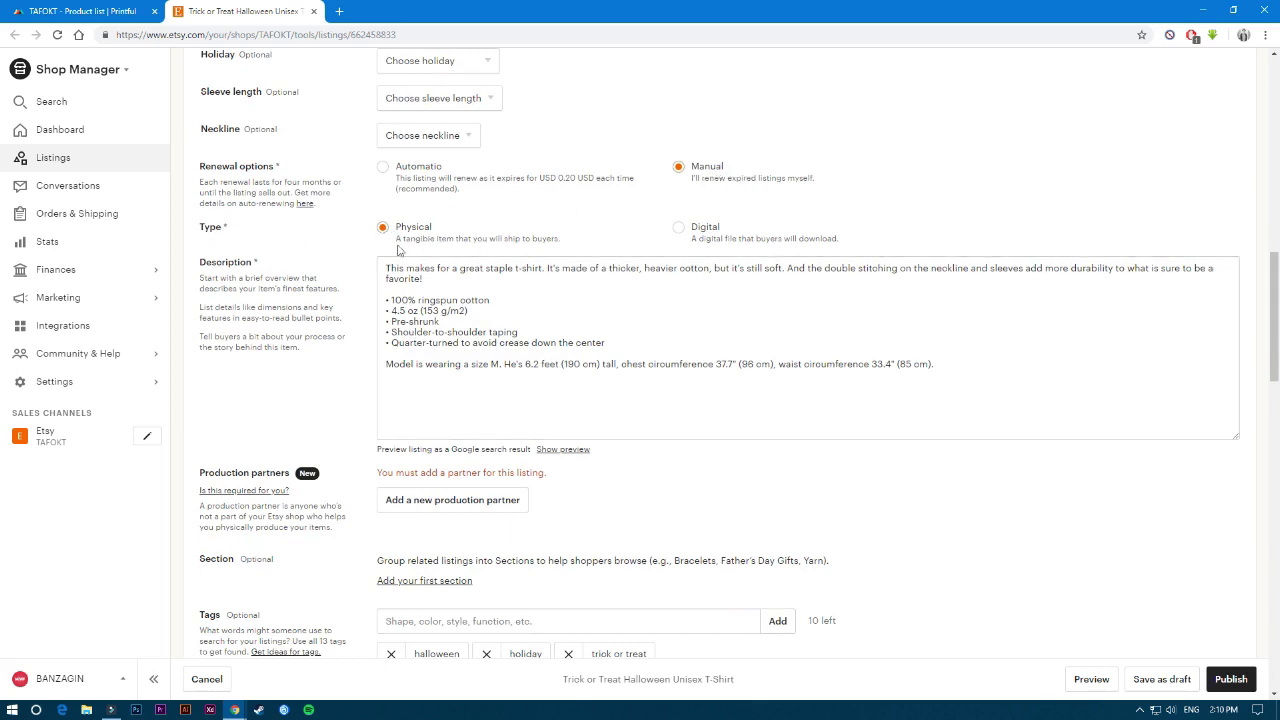
pyautogui.scroll(-1, 307, 258)
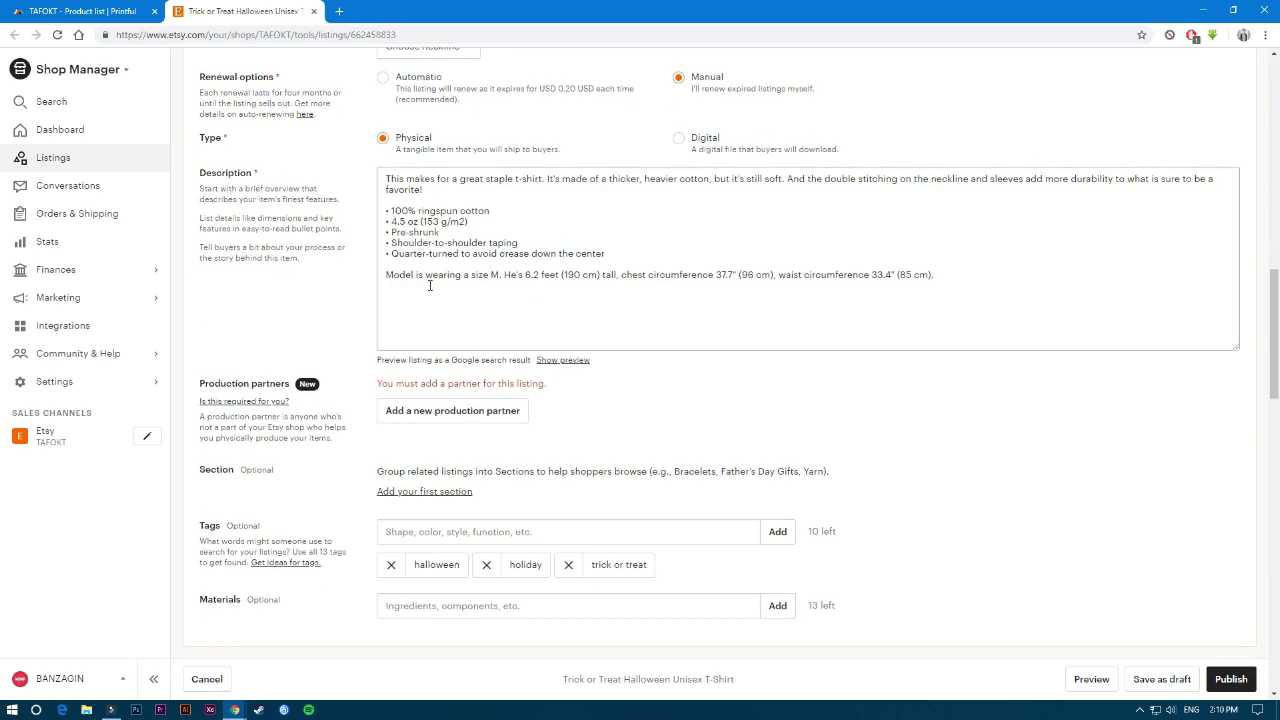
pyautogui.scroll(-2, 430, 285)
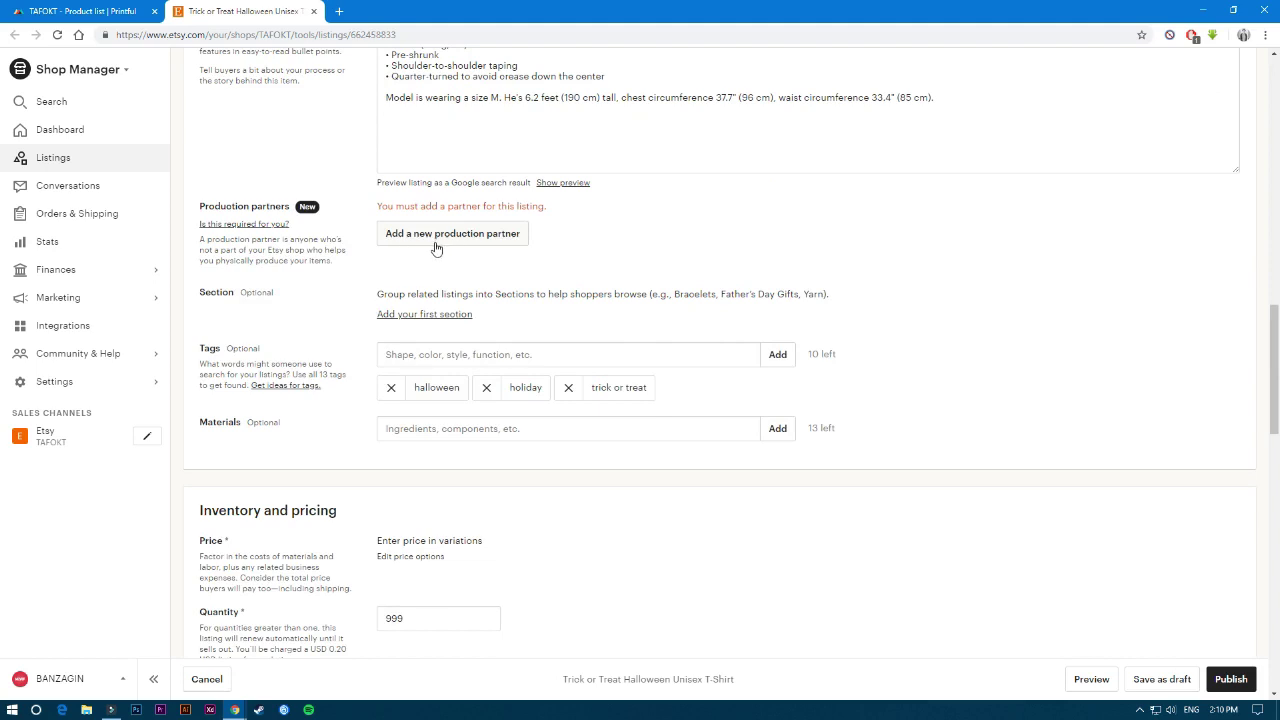
pyautogui.click(435, 234)
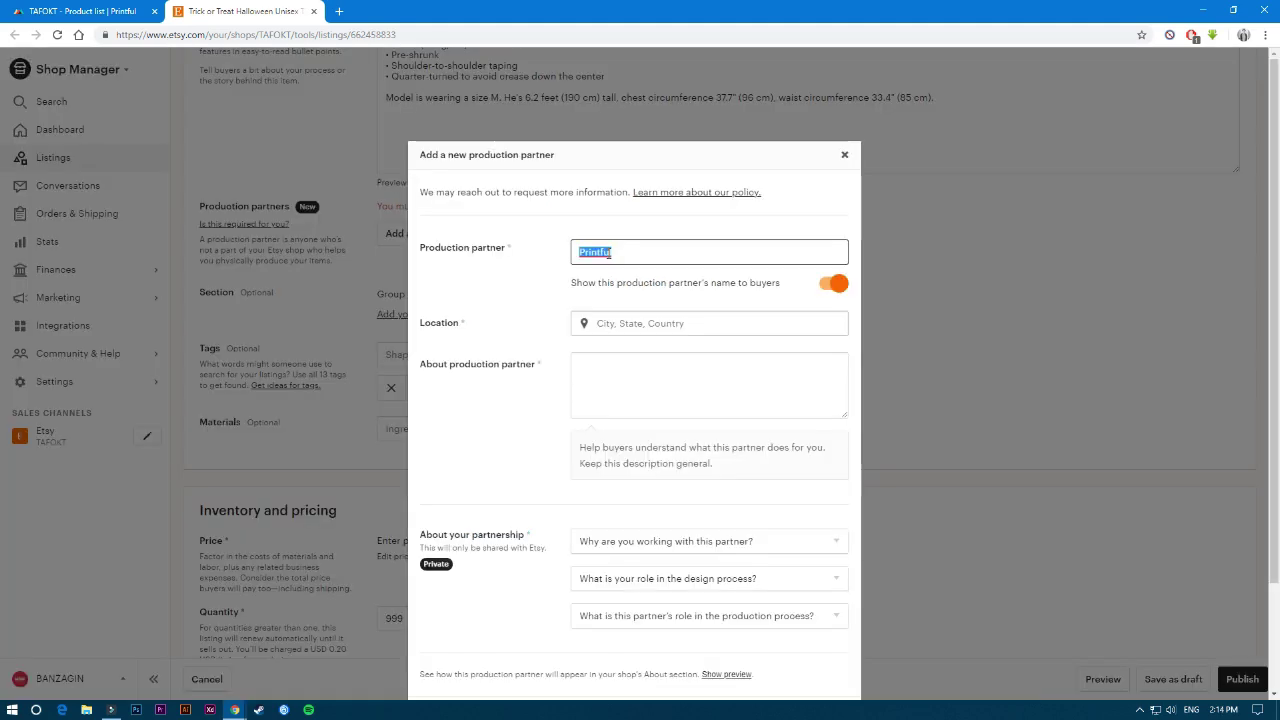
pyautogui.press('BackSpace')
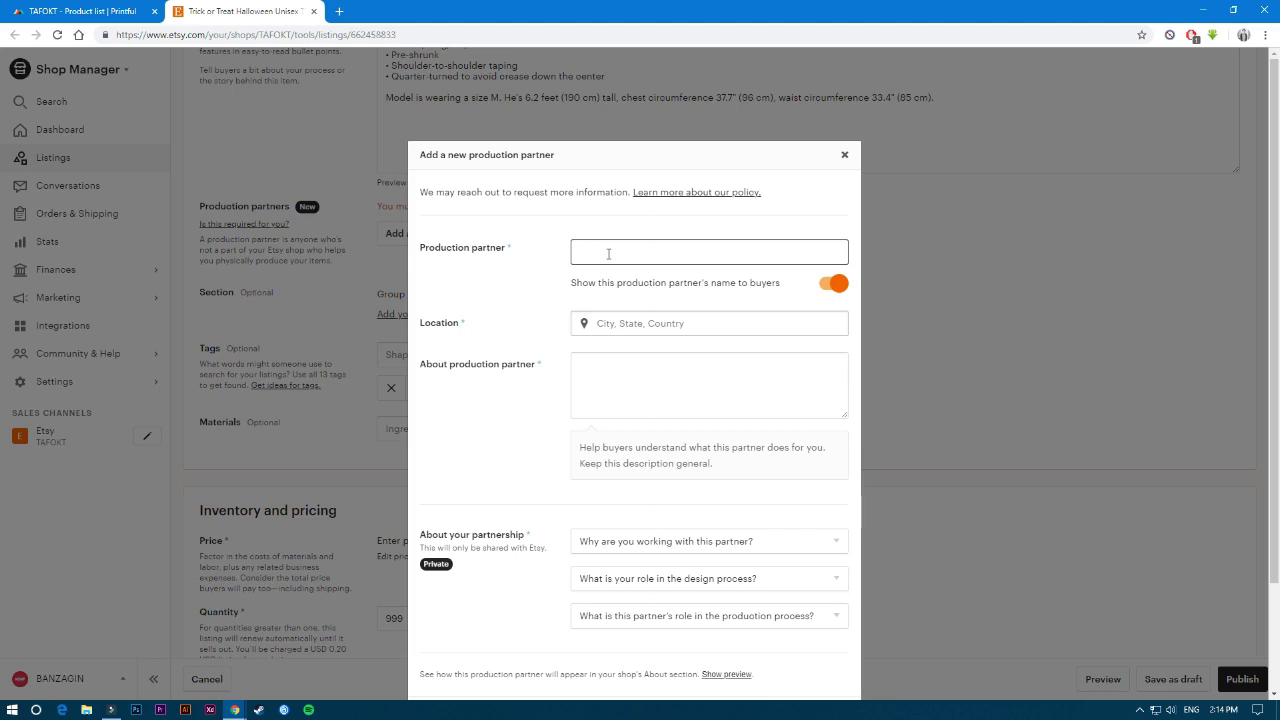
pyautogui.write('Printful')
# Step: Set the partner's location to Los Angeles, California, United States Of America and its description to "Printful Prints And Ships."
pyautogui.click(642, 325)
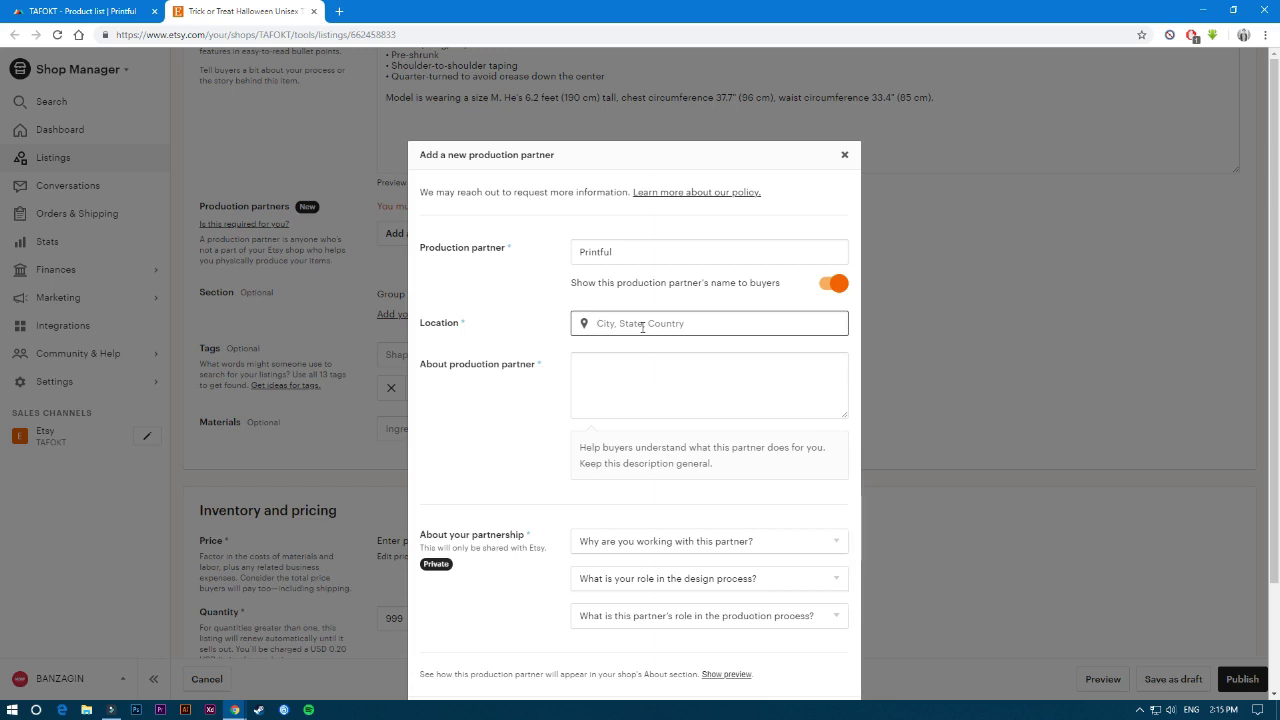
pyautogui.write('Los an')
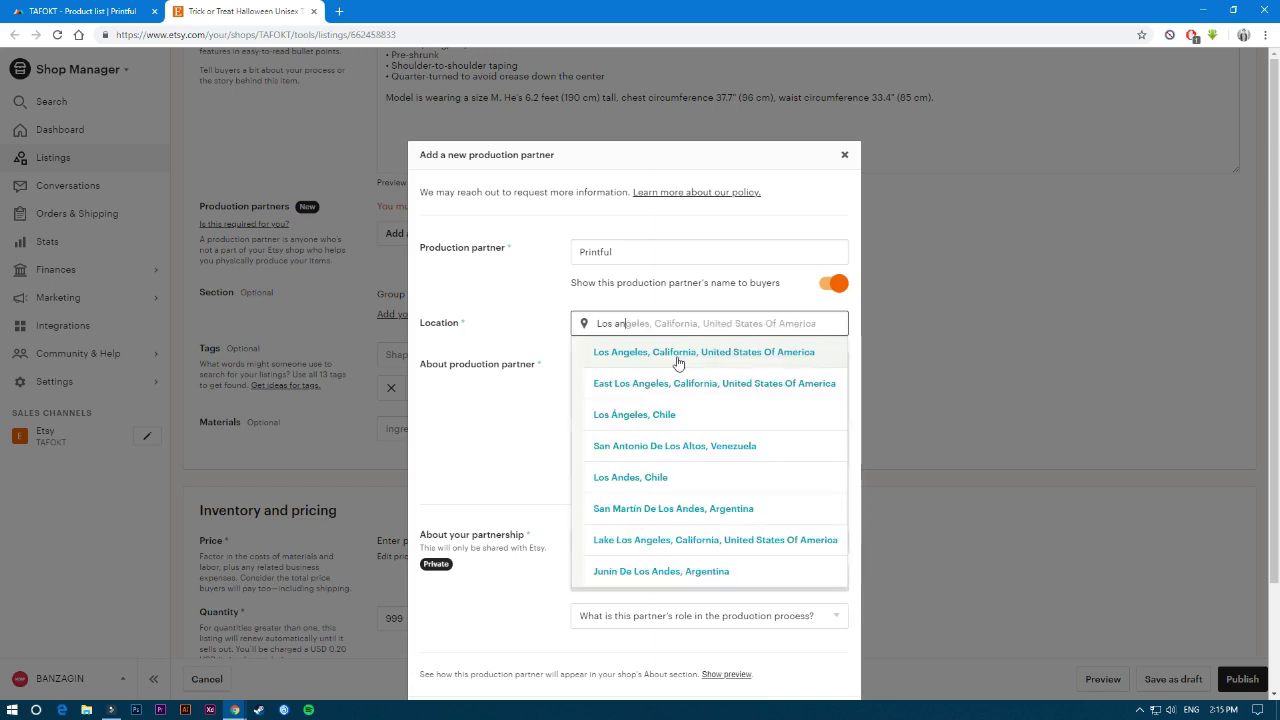
pyautogui.click(677, 352)
pyautogui.click(615, 412)
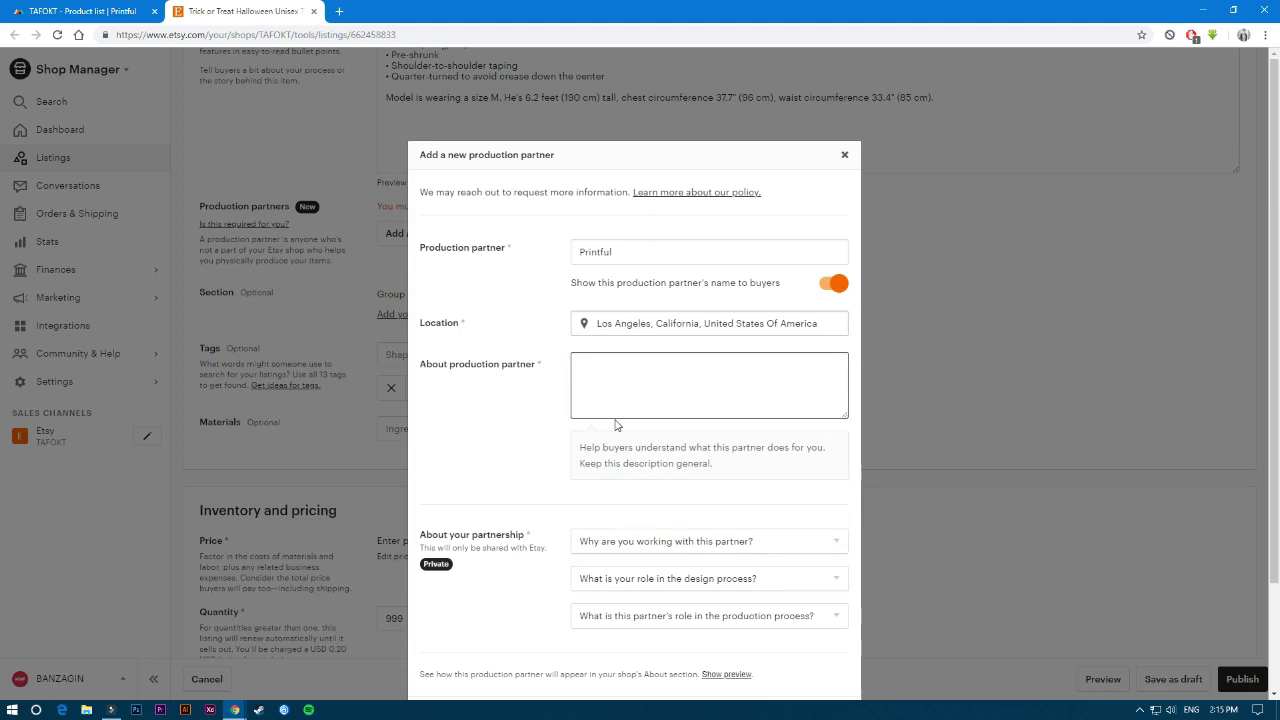
pyautogui.write('Printful Prints And Ships')
# Step: Answer the partnership questions with lacking technical ability or equipment, "I design everything myself" and "They do everything for me"
pyautogui.scroll(-2, 712, 394)
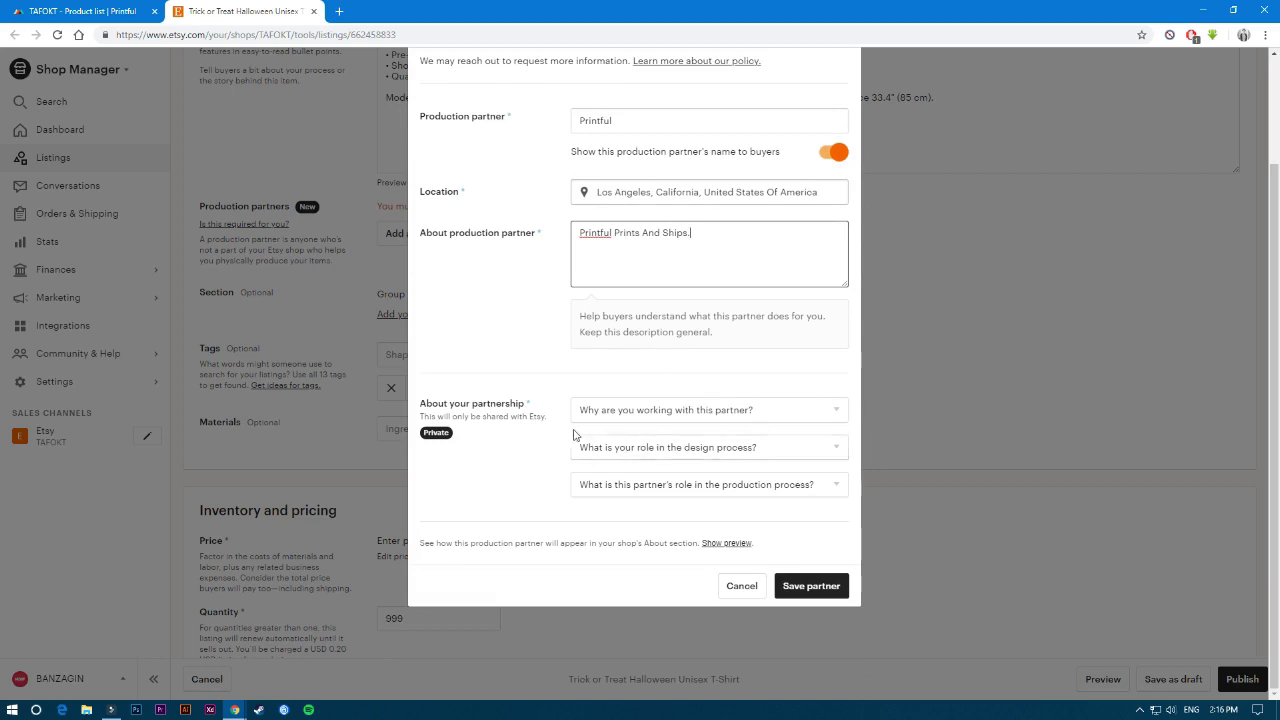
pyautogui.click(648, 411)
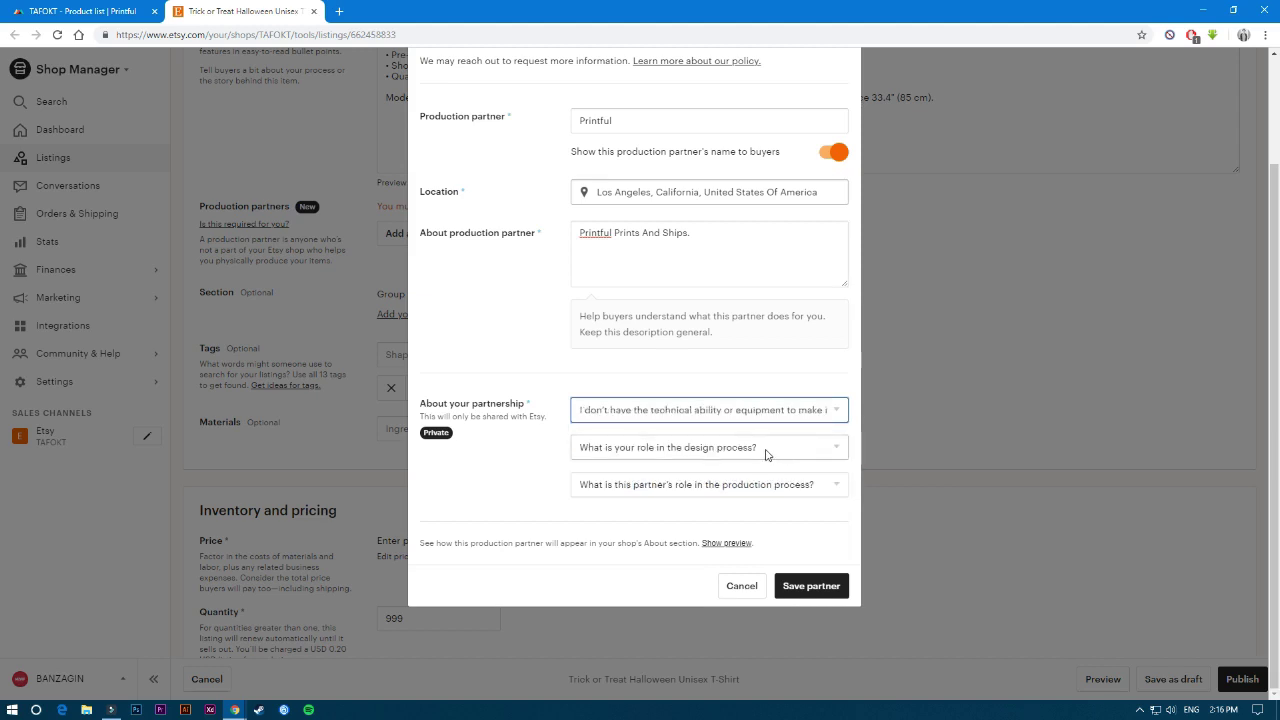
pyautogui.click(760, 453)
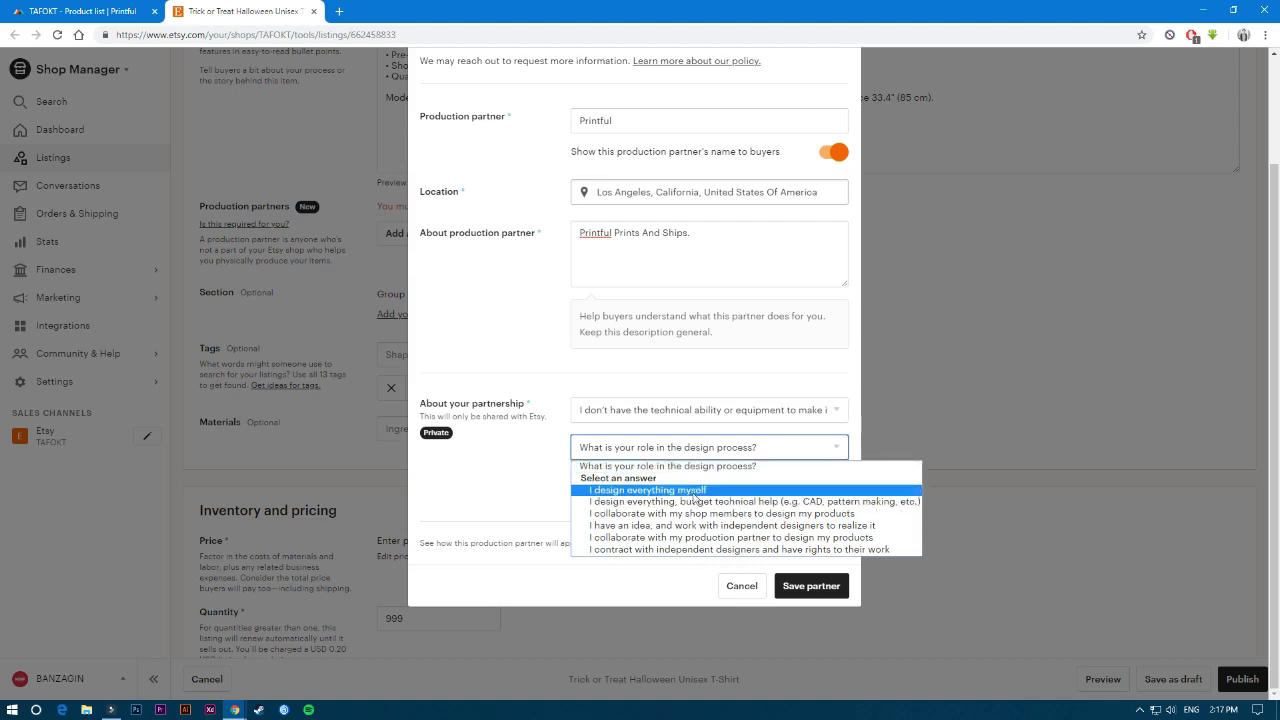
pyautogui.click(728, 492)
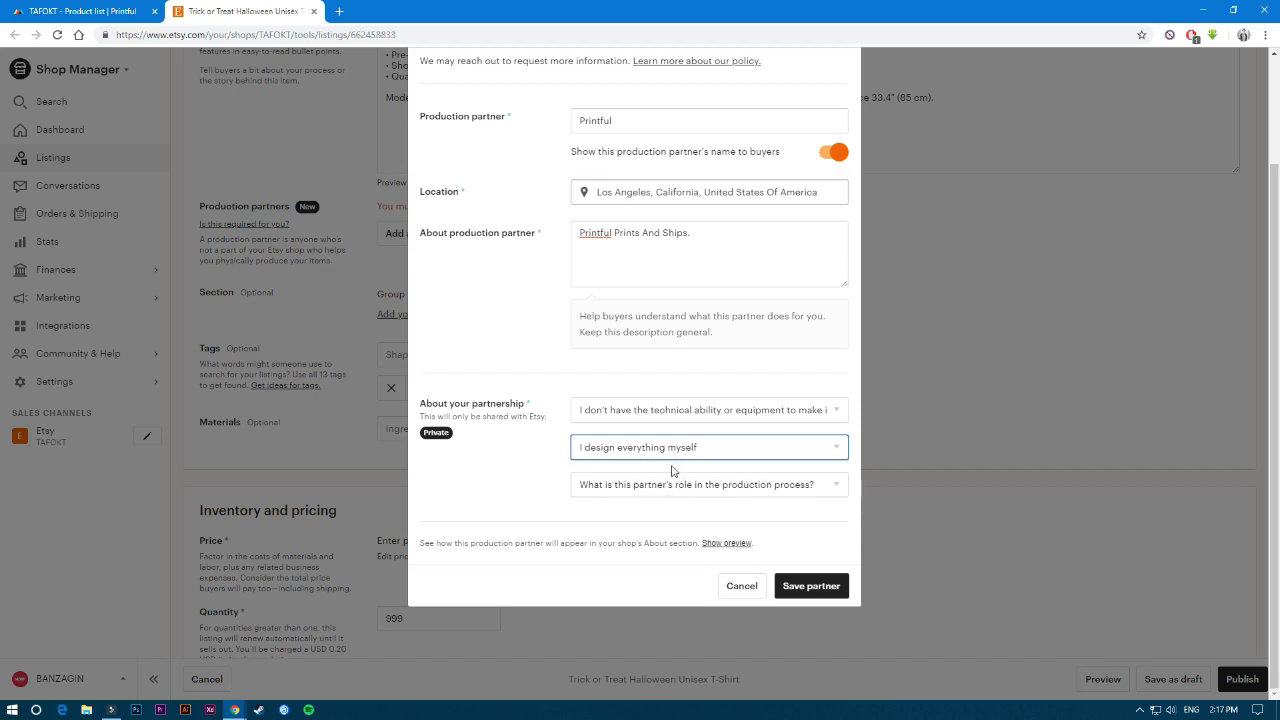
pyautogui.click(712, 486)
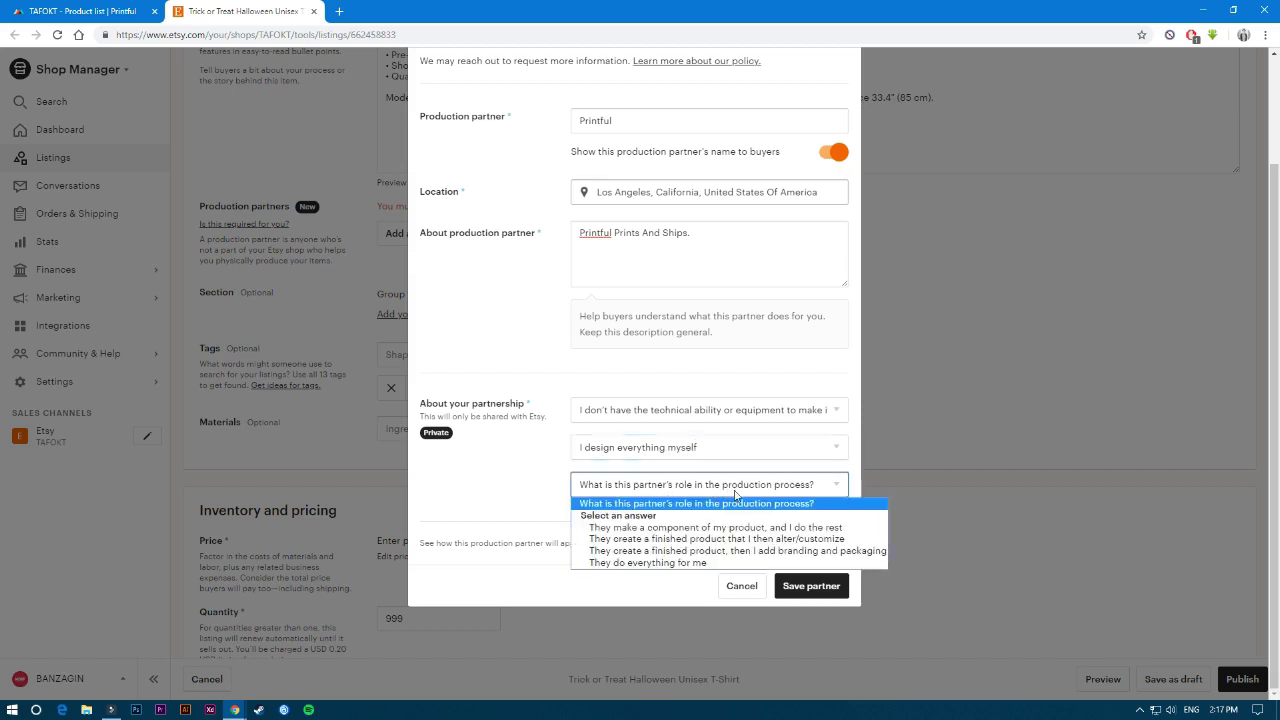
pyautogui.click(717, 564)
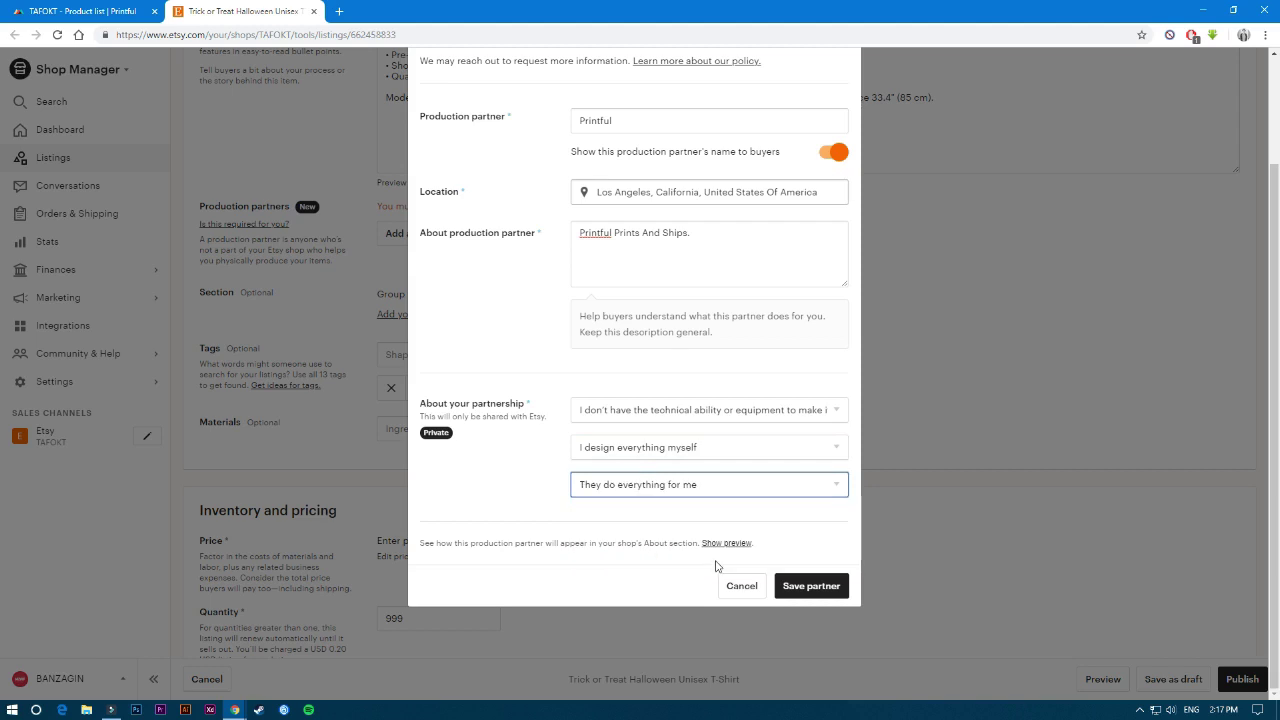
# Step: Save the production partner and select Printful as the partner for this listing
pyautogui.click(822, 589)
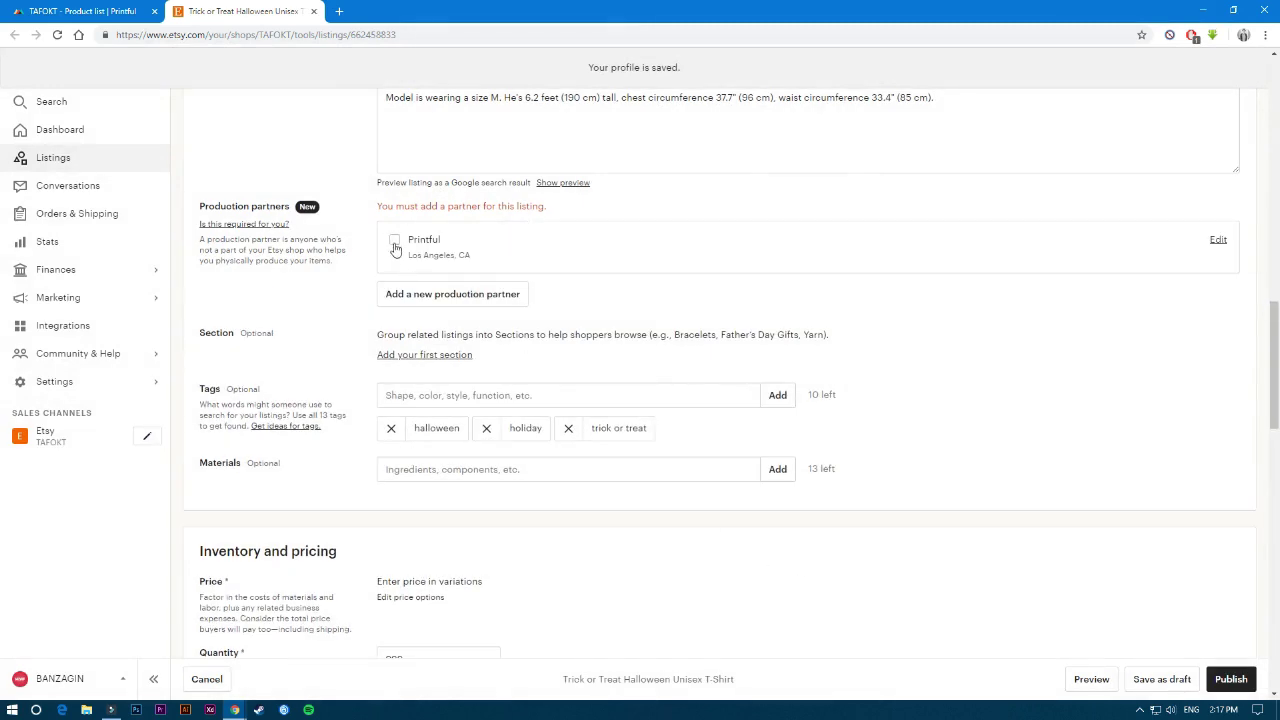
pyautogui.scroll(2, 580, 337)
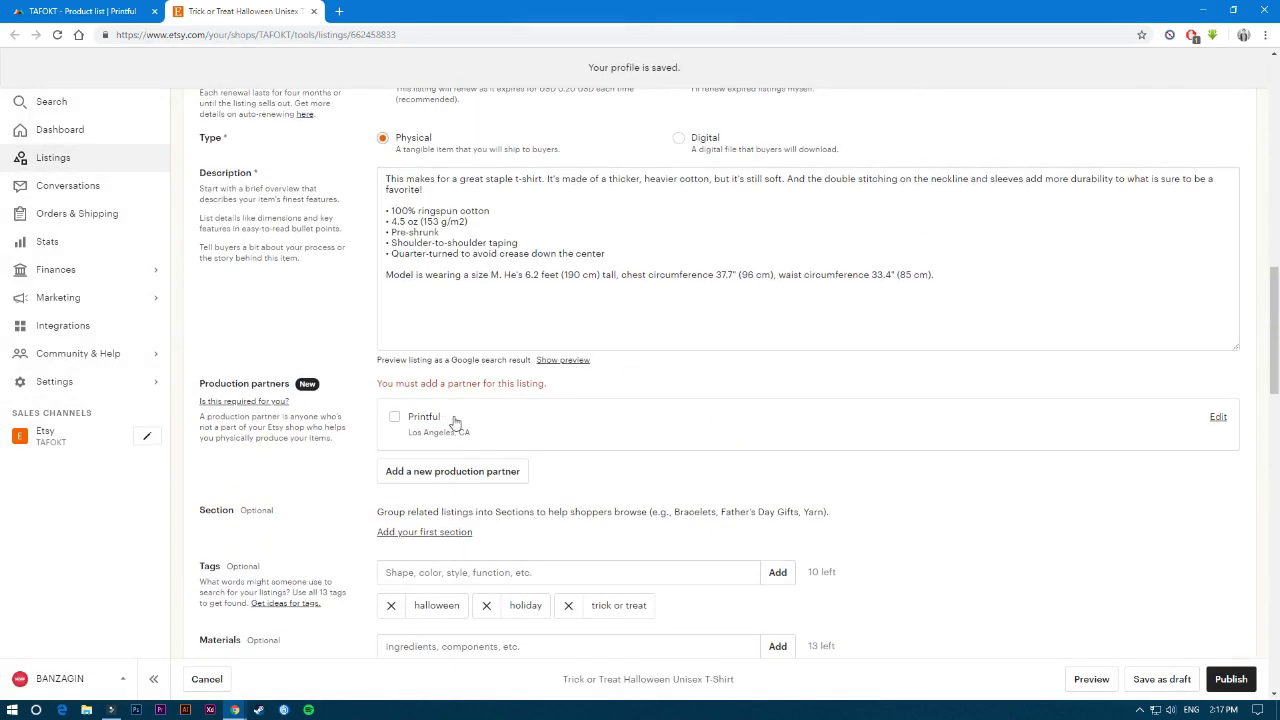
pyautogui.click(394, 418)
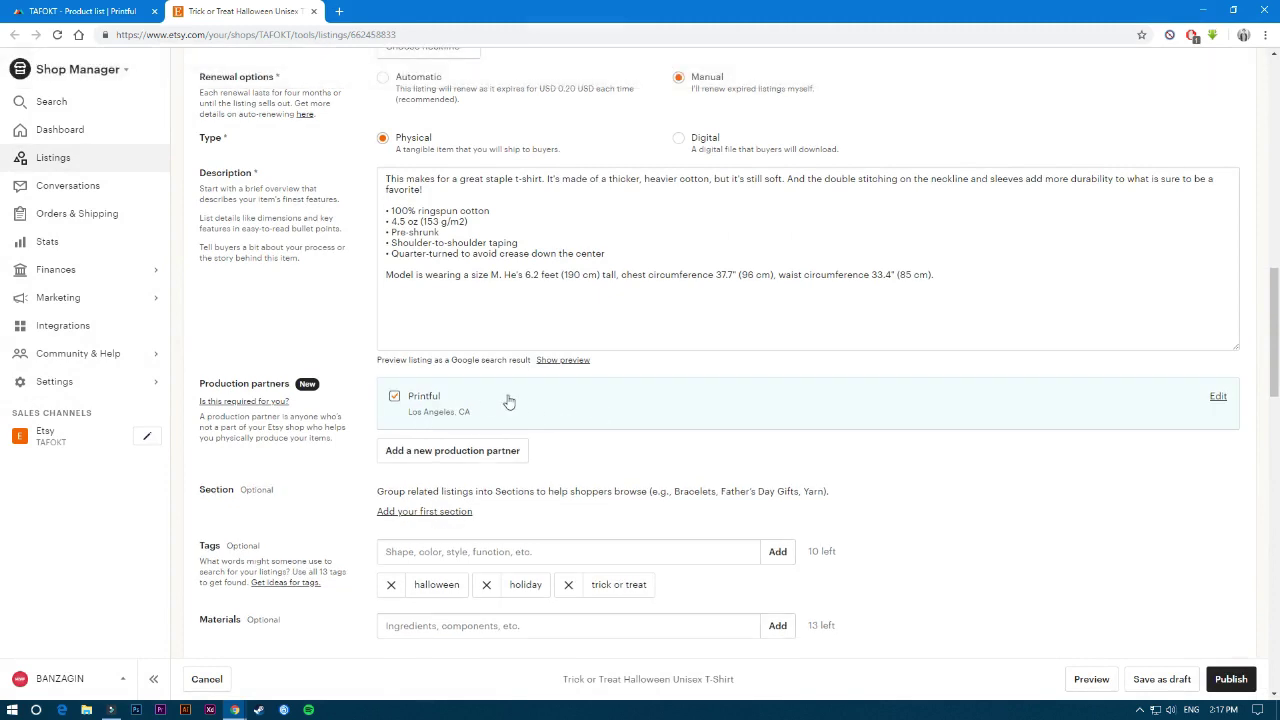
# Step: Review the listing's tags and materials, and its inventory and pricing section
pyautogui.scroll(-3, 666, 409)
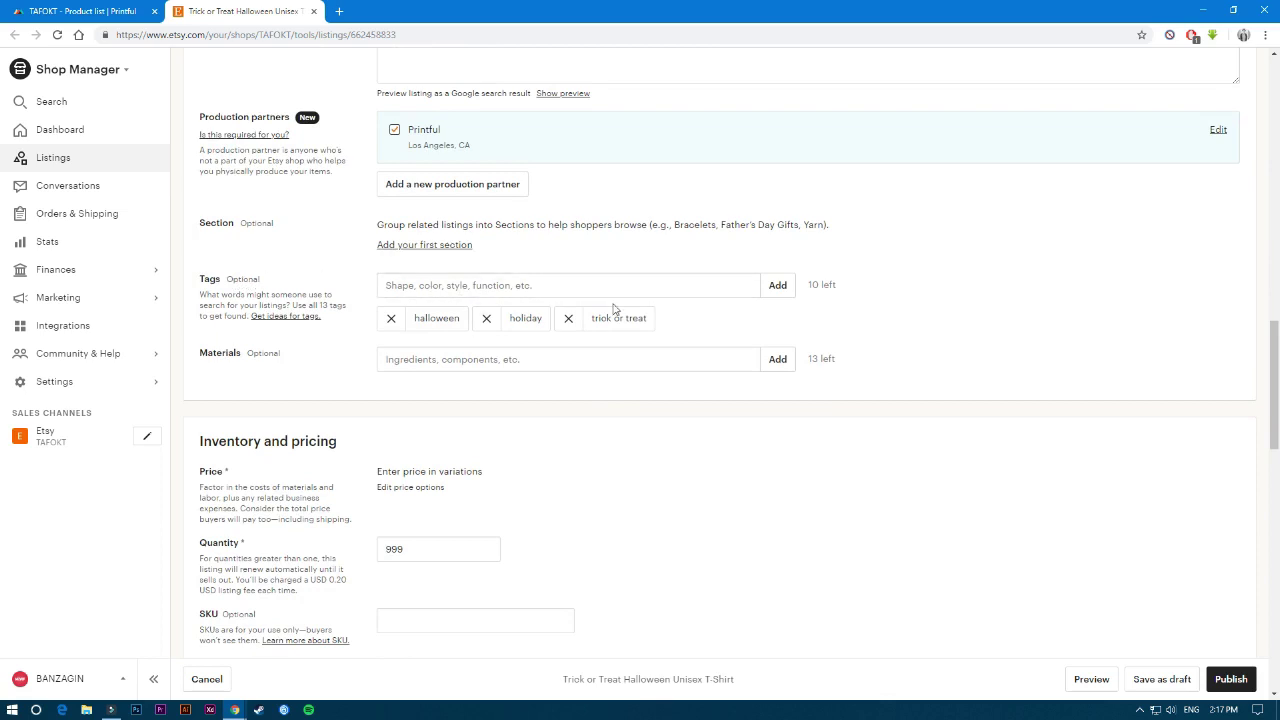
pyautogui.tripleClick(820, 285)
pyautogui.click(752, 327)
pyautogui.scroll(-3, 849, 320)
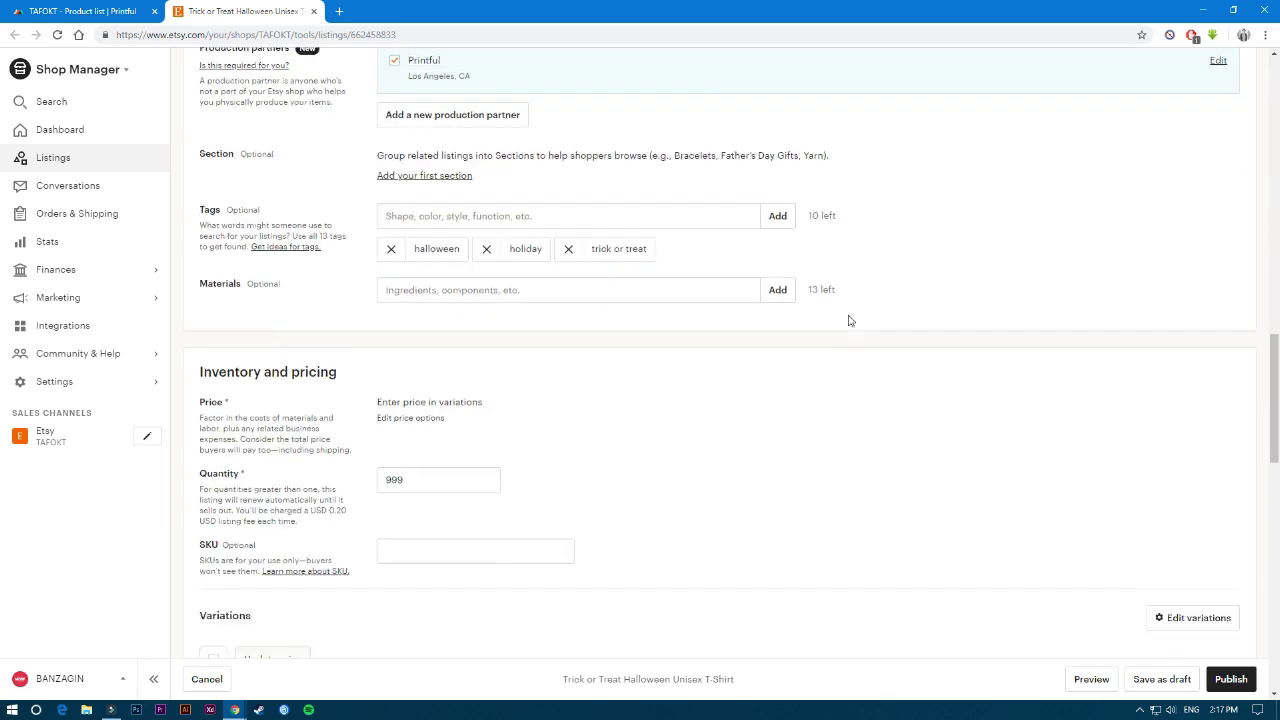
pyautogui.moveTo(205, 205); pyautogui.dragTo(271, 206)
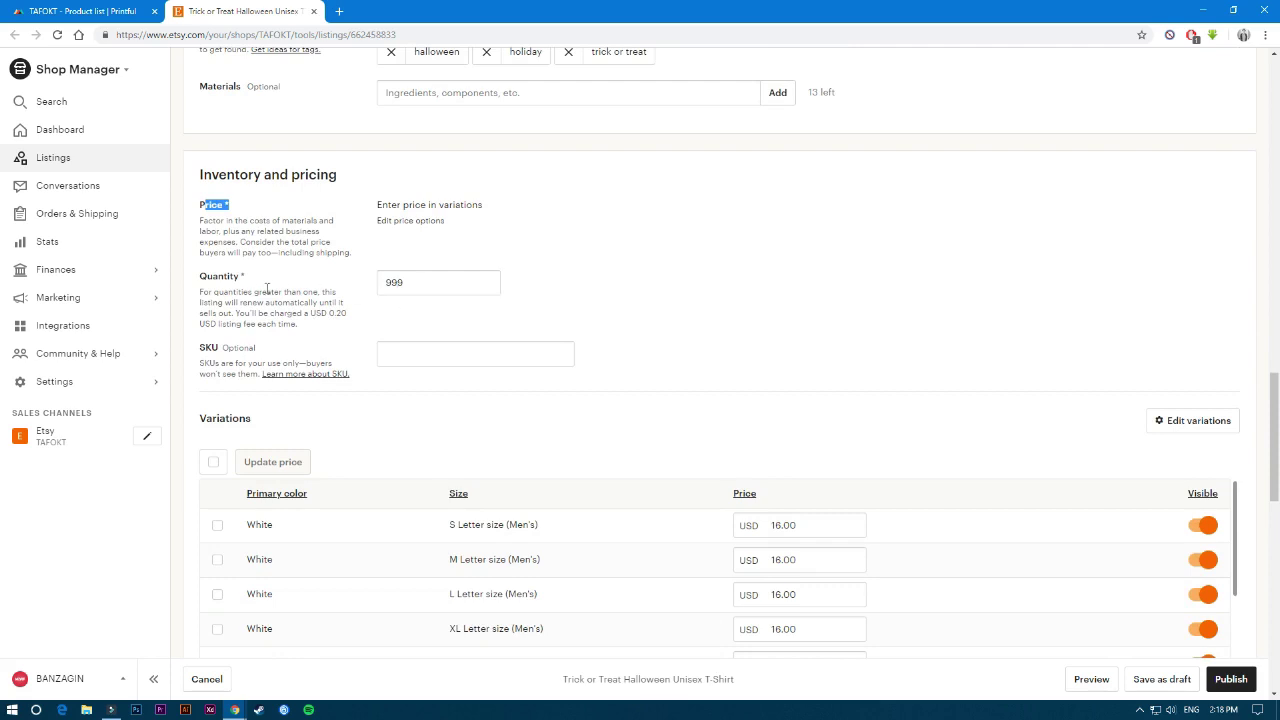
# Step: Set the listing's quantity to 1
pyautogui.doubleClick(412, 285)
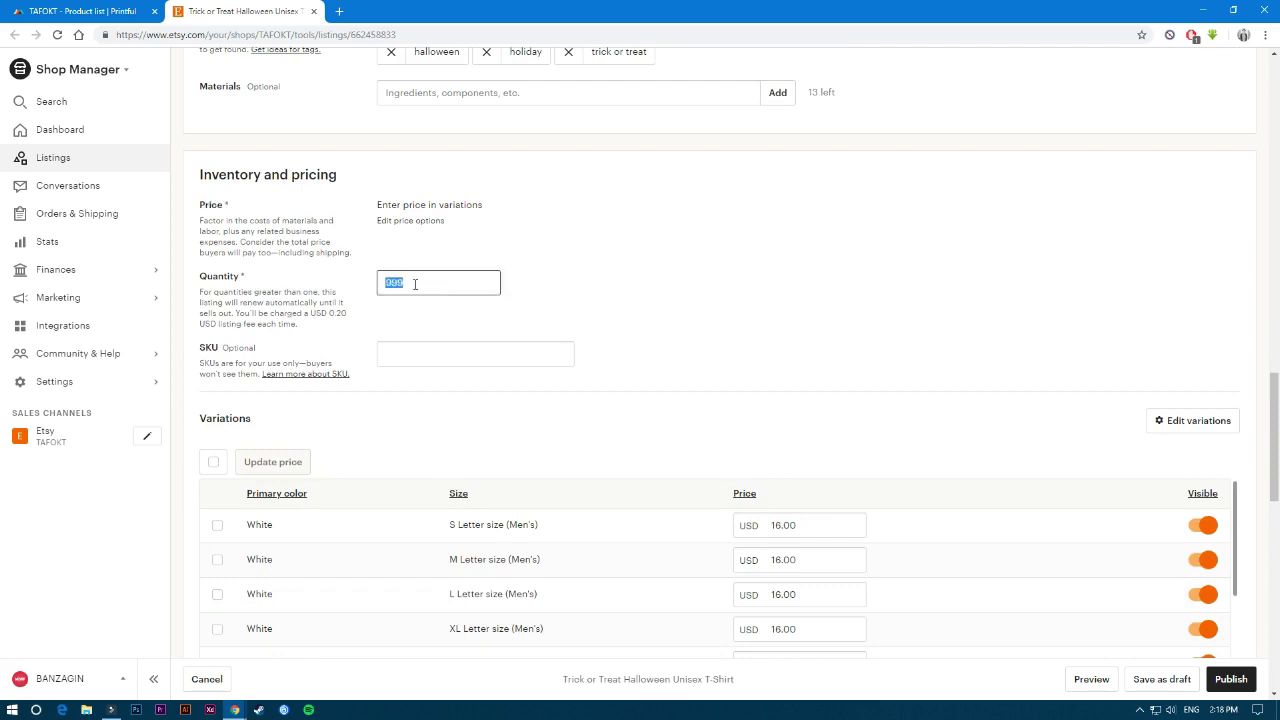
pyautogui.click(401, 284)
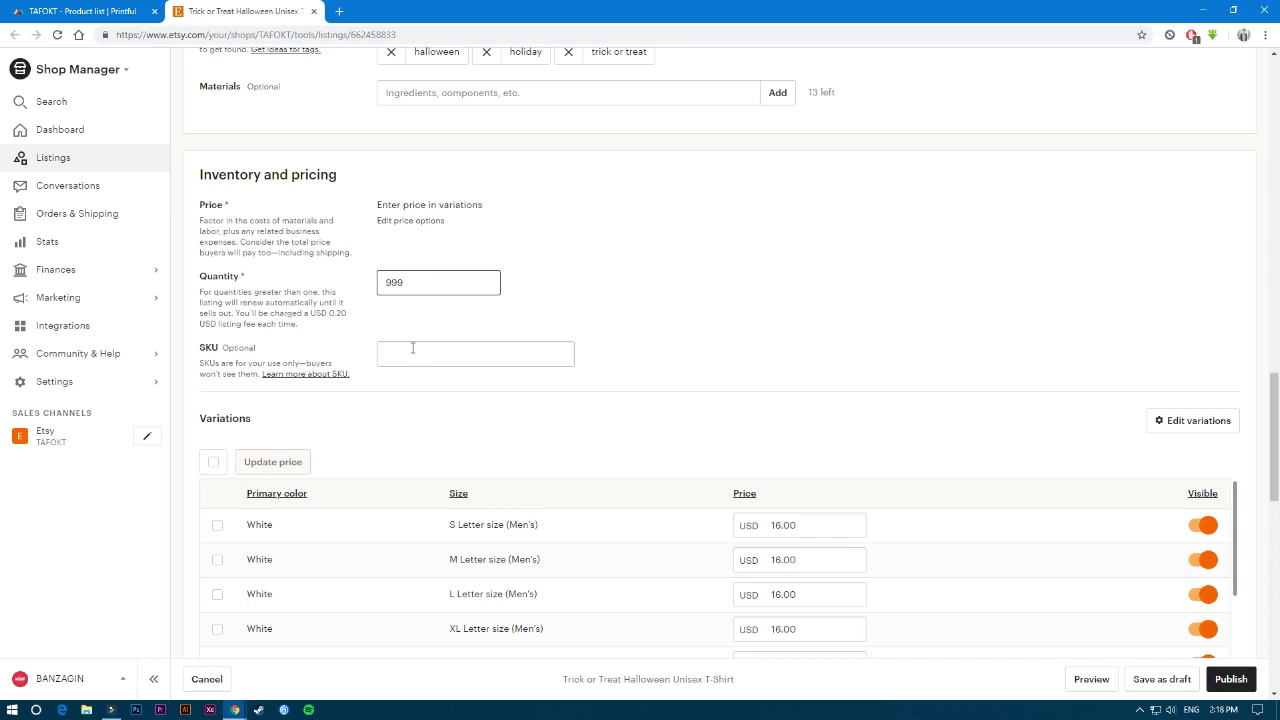
pyautogui.moveTo(426, 286); pyautogui.dragTo(379, 283)
pyautogui.write('3')
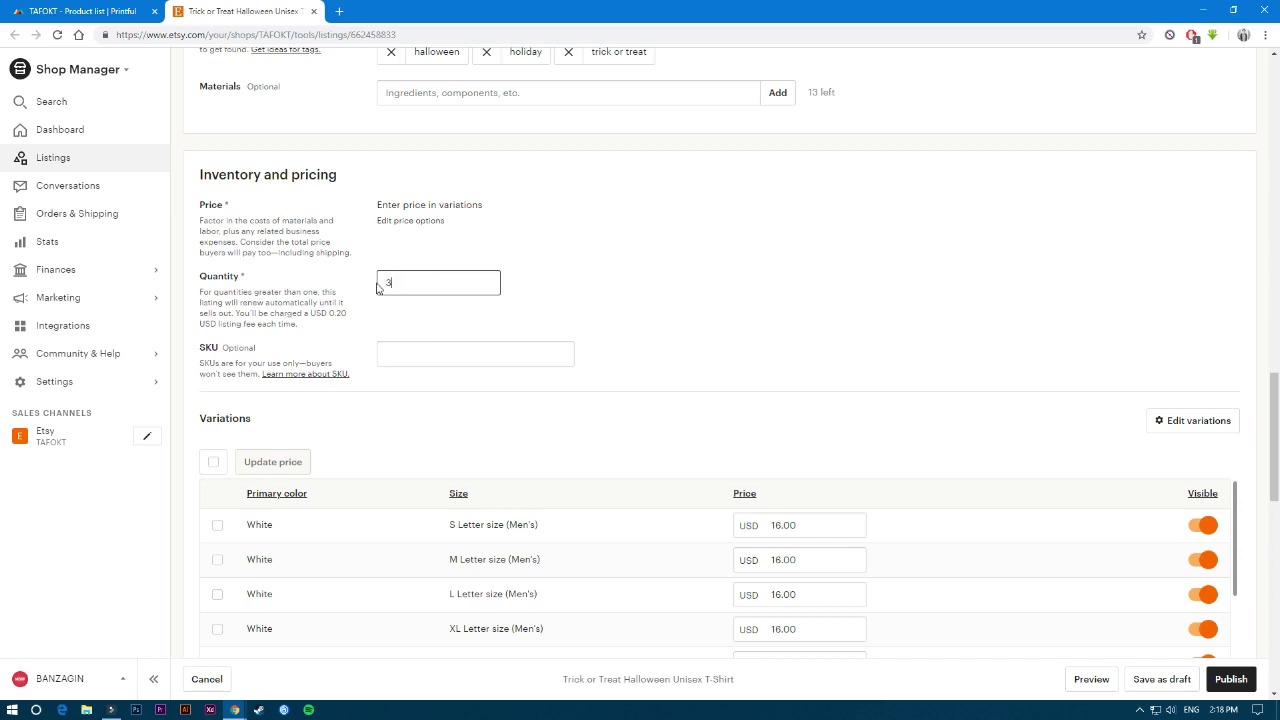
pyautogui.press('BackSpace')
pyautogui.press('BackSpace')
pyautogui.write('1')
# Step: Review the colors, sizes and prices in the listing's variations table
pyautogui.scroll(-2, 560, 224)
pyautogui.scroll(-1, 570, 247)
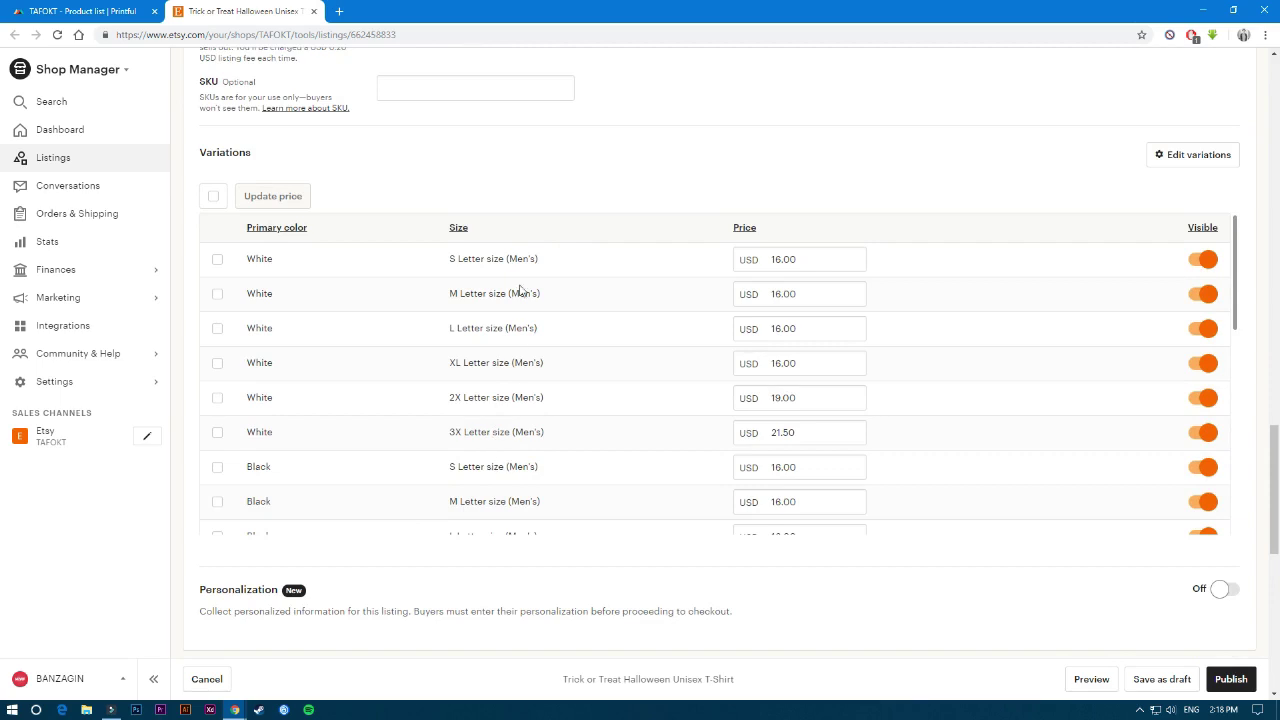
pyautogui.scroll(-5, 548, 336)
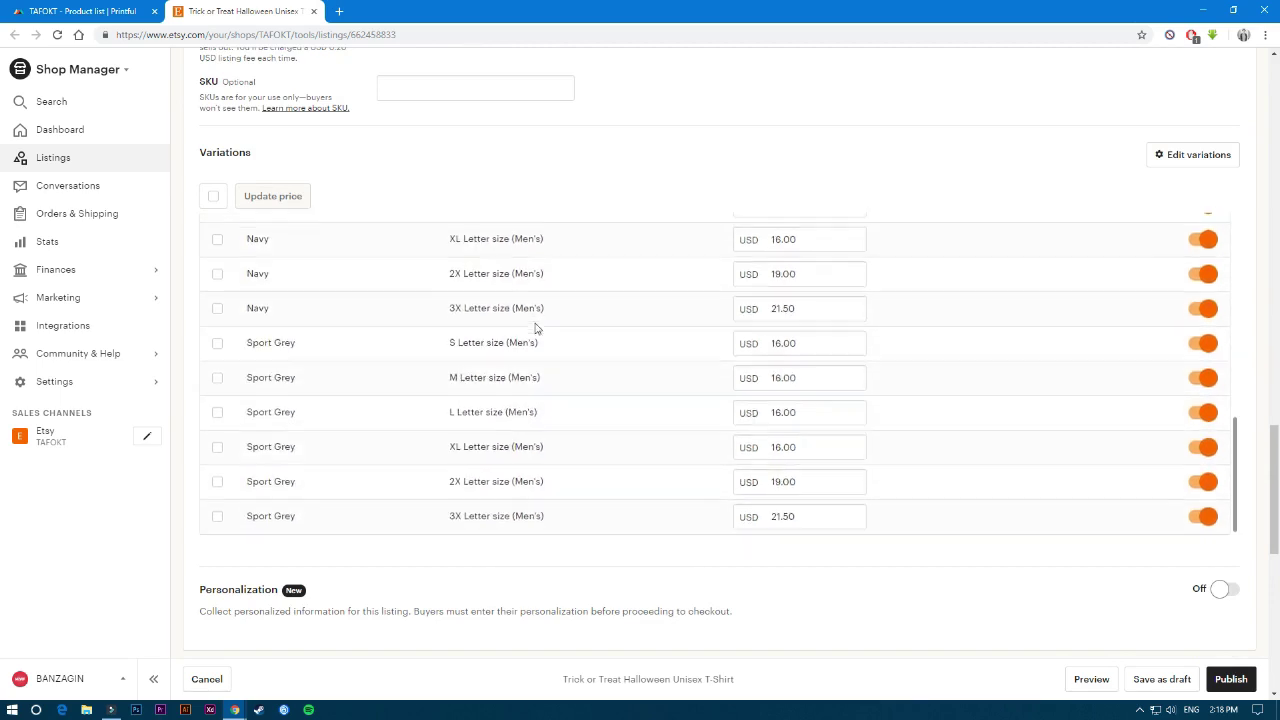
pyautogui.scroll(5, 535, 328)
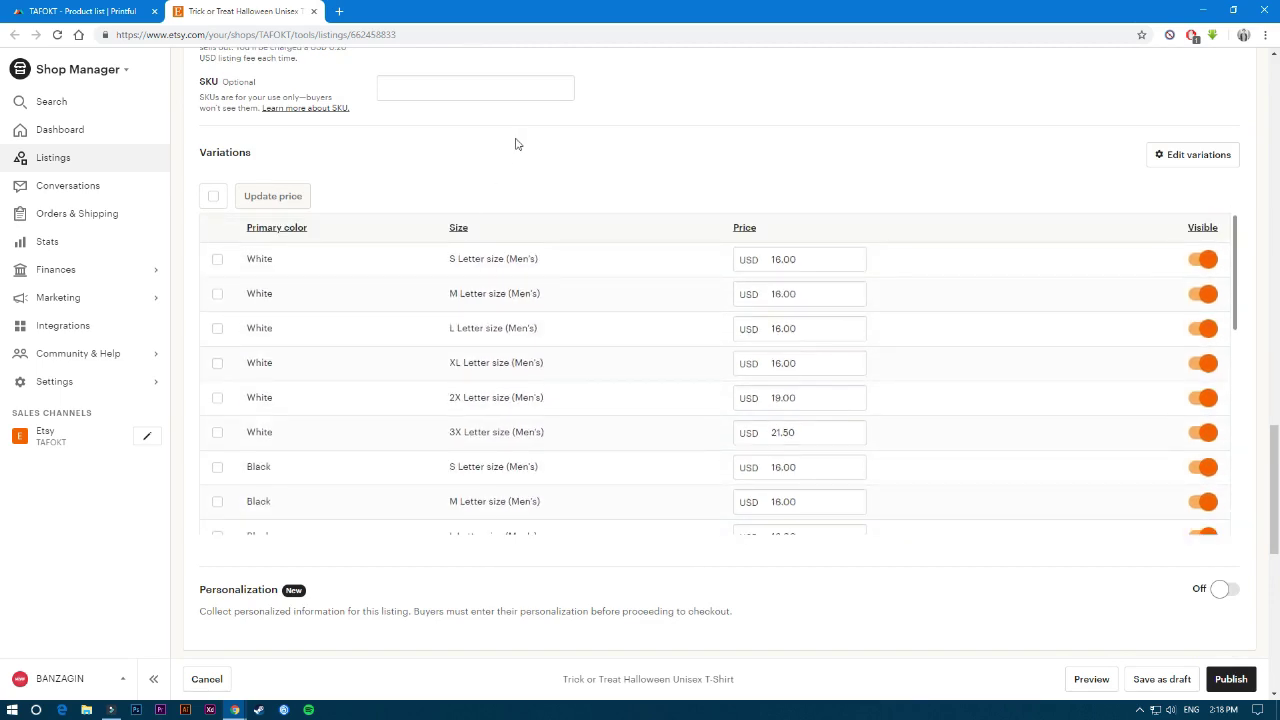
pyautogui.scroll(-2, 523, 149)
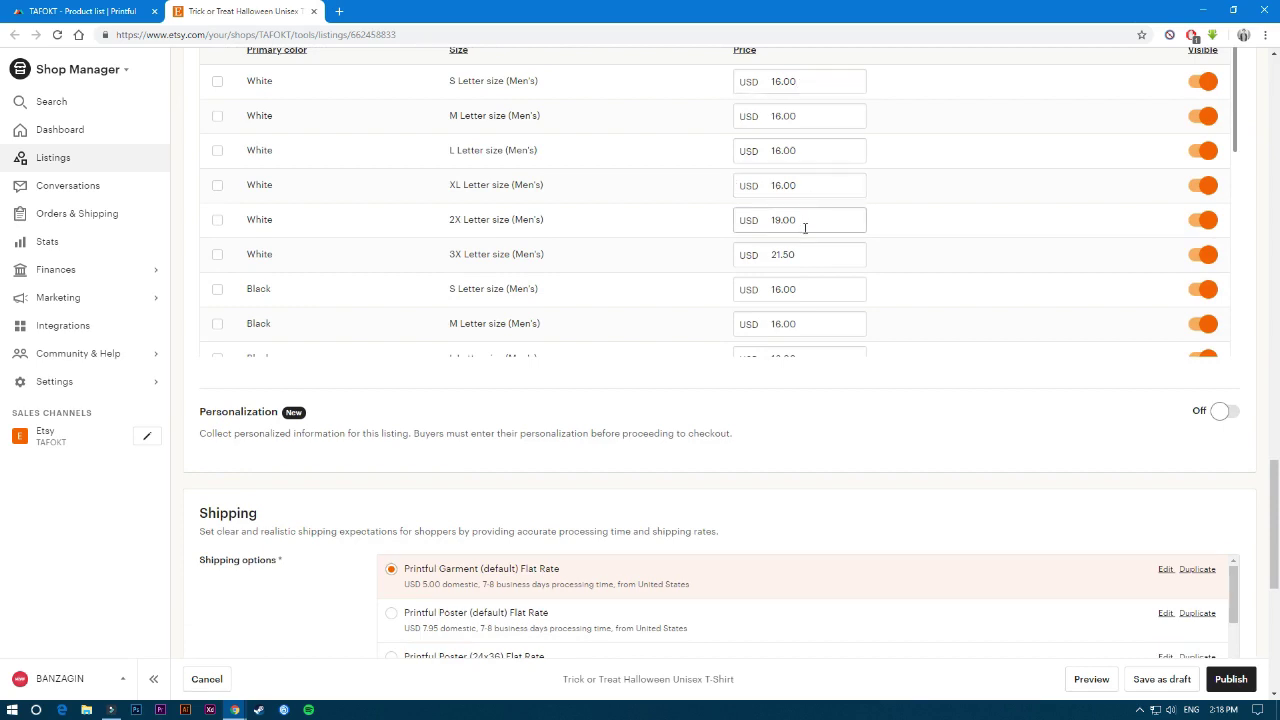
pyautogui.scroll(-5, 802, 232)
pyautogui.scroll(4, 660, 276)
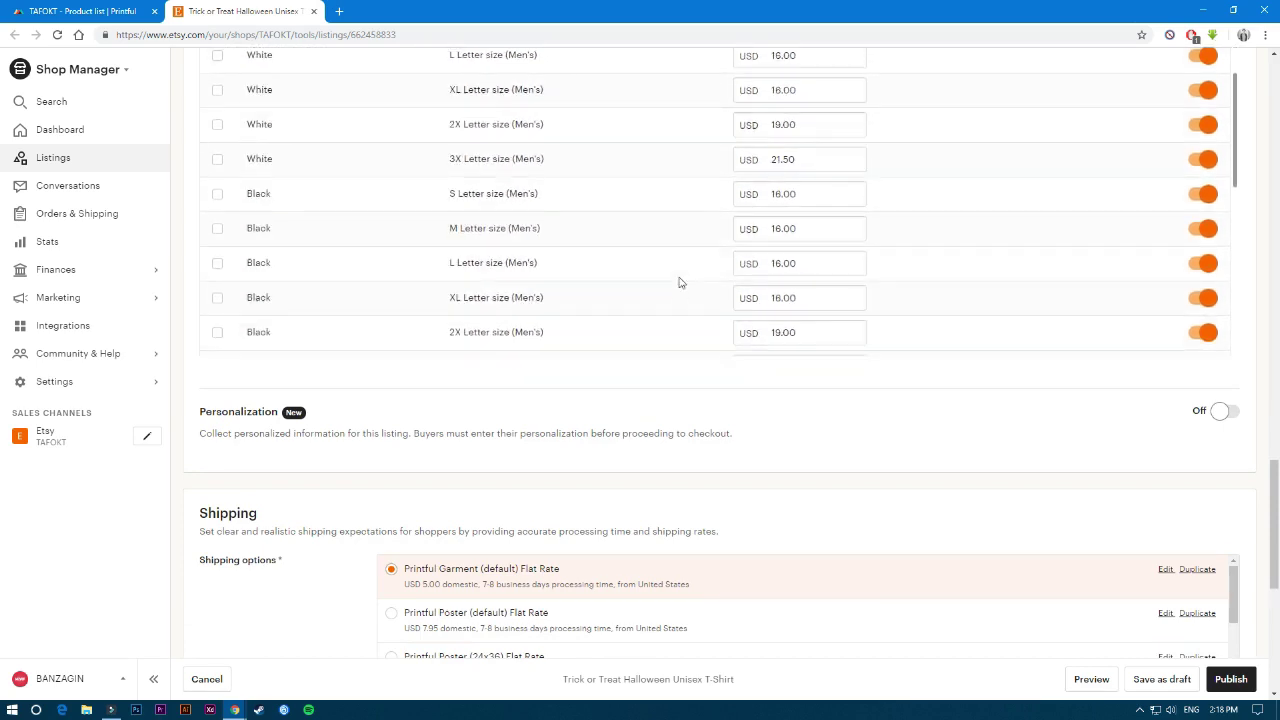
pyautogui.scroll(5, 700, 290)
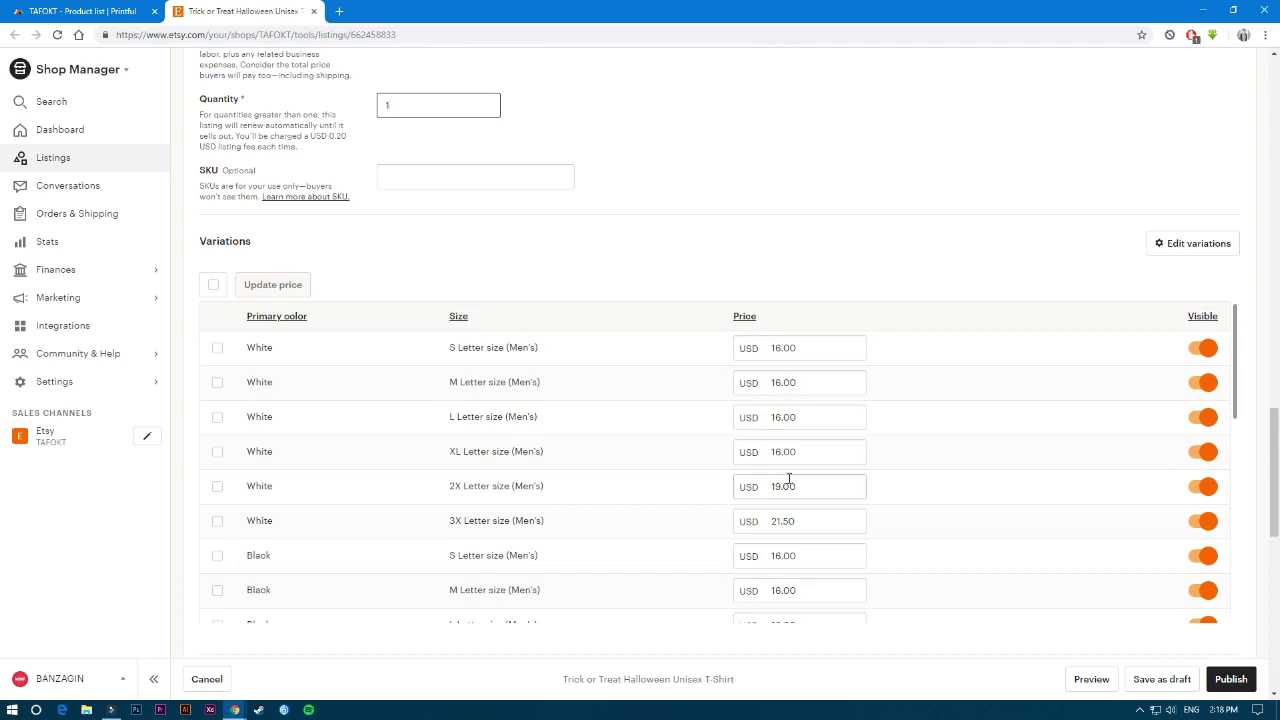
# Step: Examine the shipping options and the shipping cost preview against the variation prices
pyautogui.scroll(-6, 789, 483)
pyautogui.scroll(-8, 609, 409)
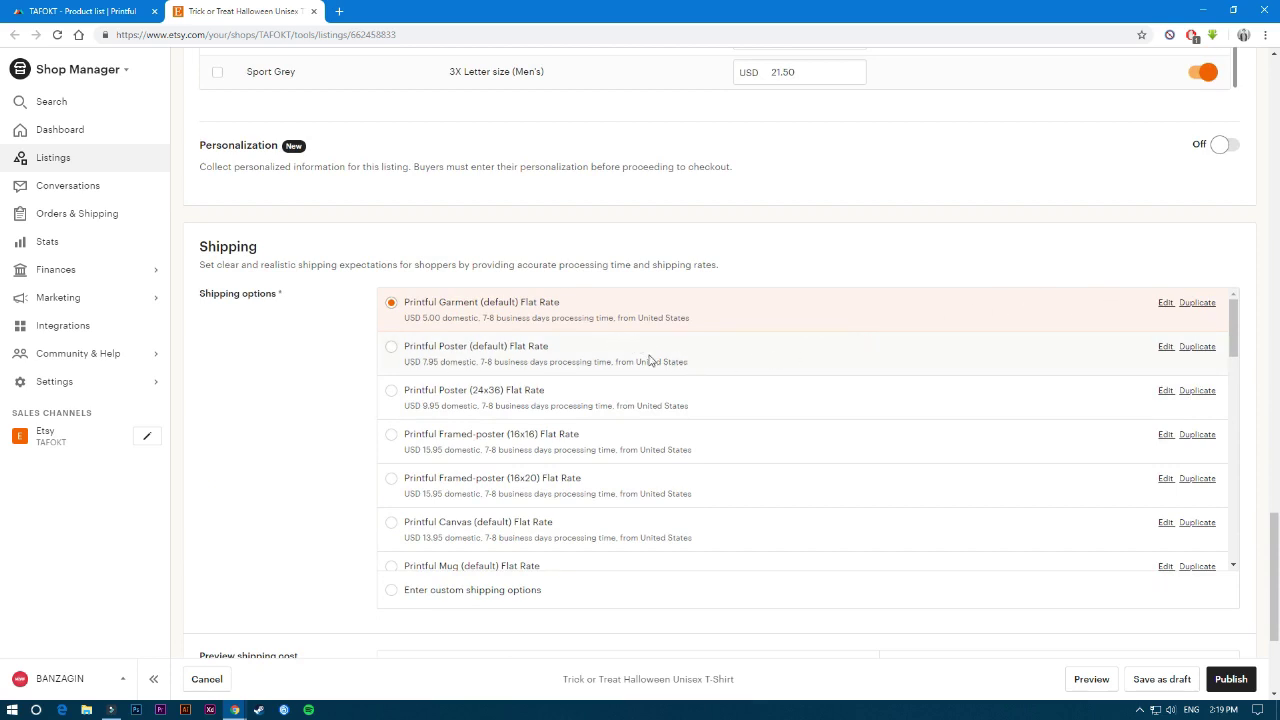
pyautogui.scroll(-2, 362, 312)
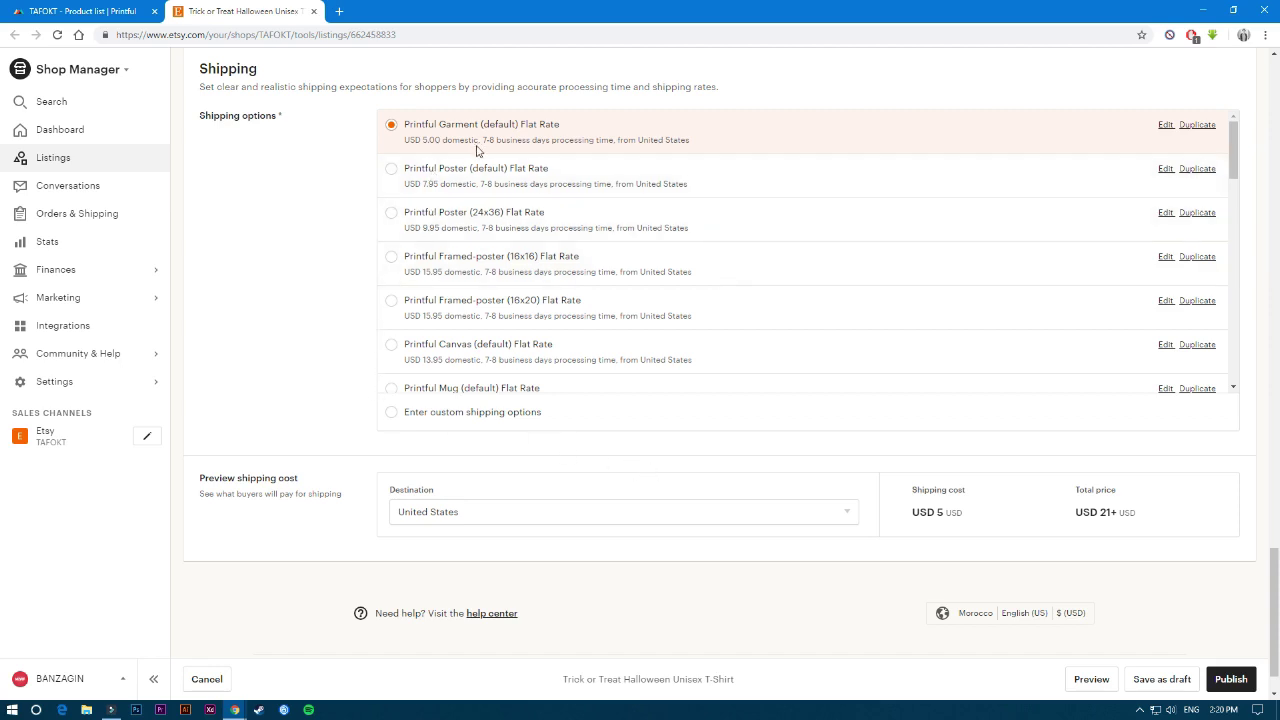
pyautogui.scroll(10, 476, 150)
pyautogui.scroll(-5, 760, 420)
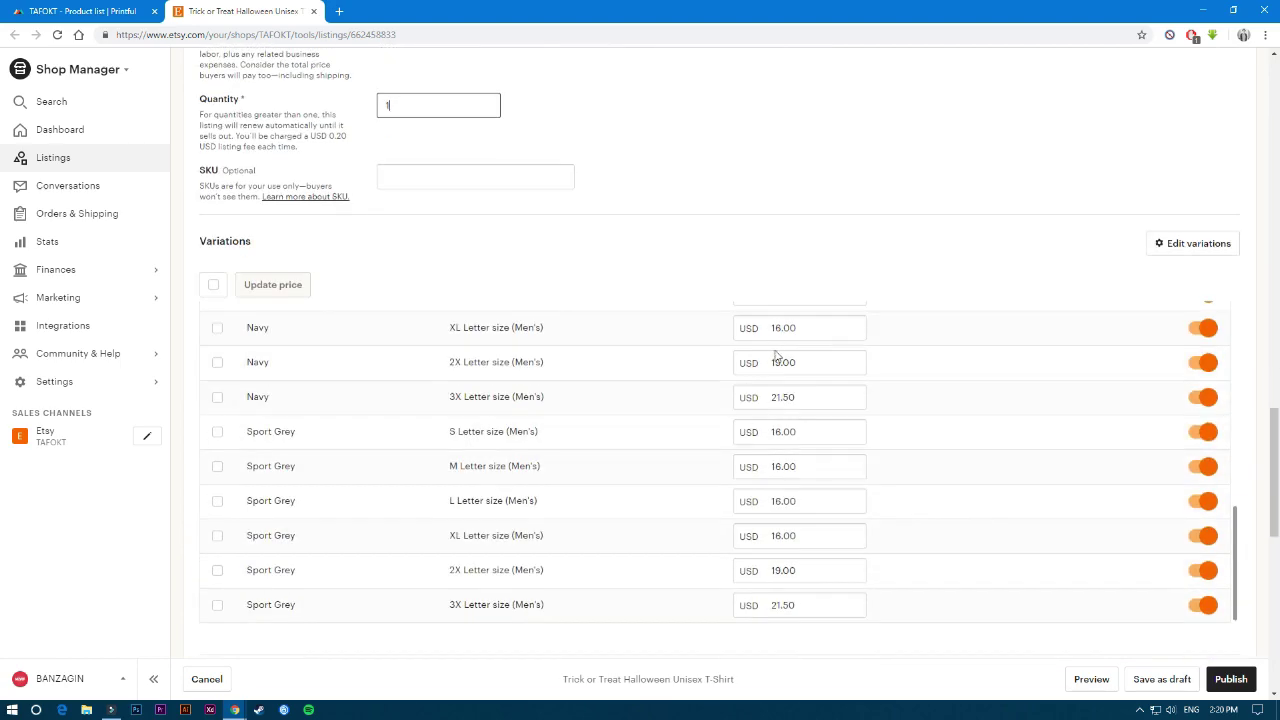
pyautogui.scroll(-4, 776, 356)
pyautogui.scroll(6, 803, 246)
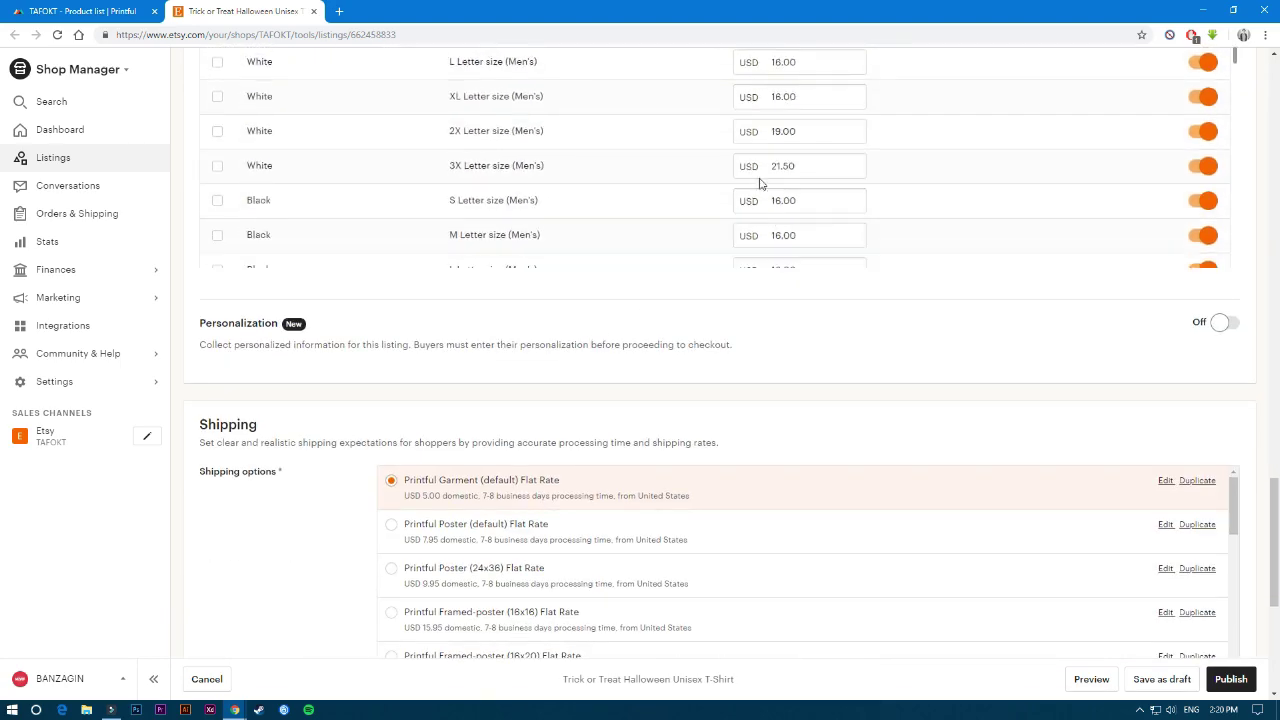
pyautogui.scroll(4, 770, 300)
pyautogui.scroll(-10, 414, 374)
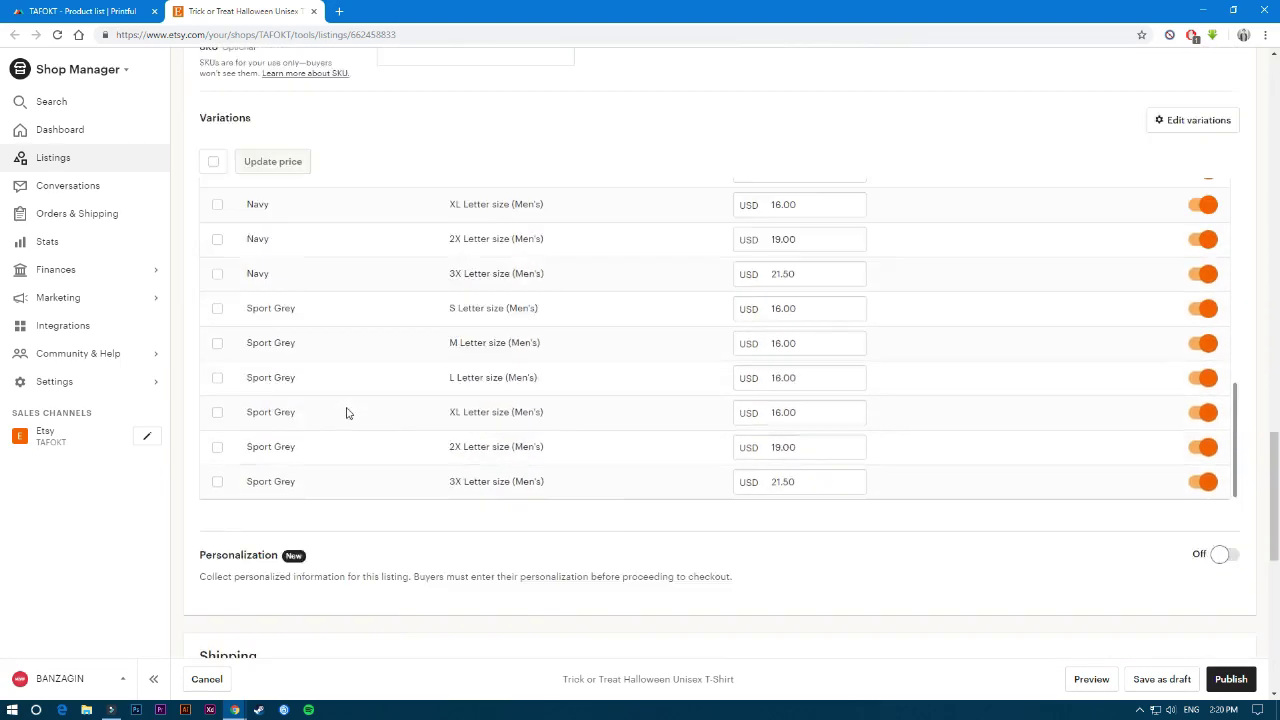
pyautogui.scroll(-5, 380, 360)
pyautogui.scroll(-6, 789, 314)
pyautogui.scroll(-3, 310, 398)
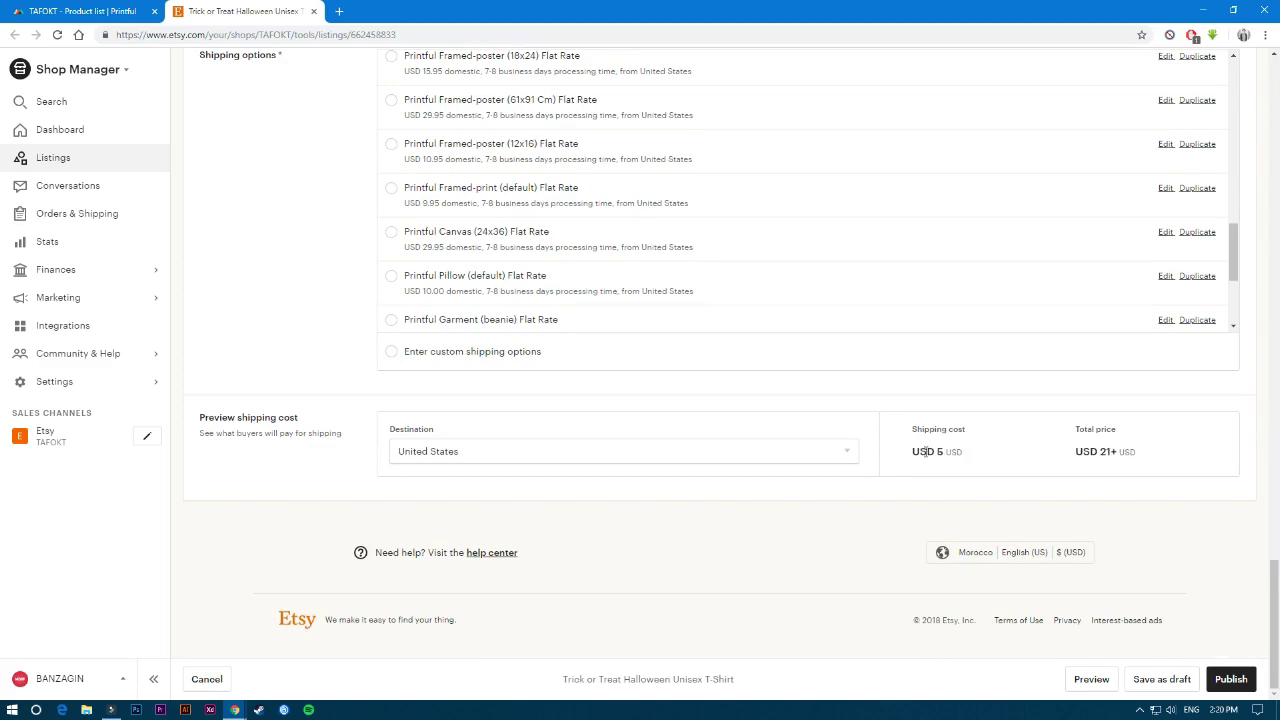
pyautogui.scroll(2, 337, 271)
pyautogui.scroll(6, 631, 326)
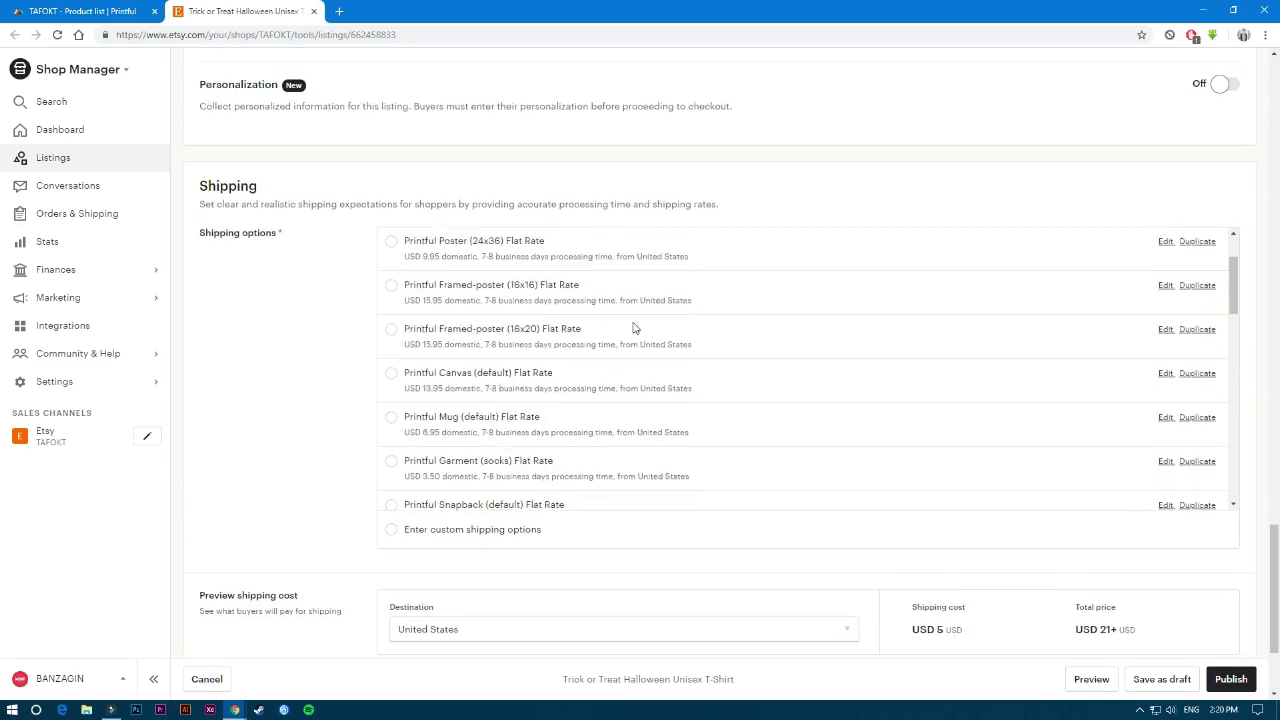
pyautogui.scroll(2, 633, 328)
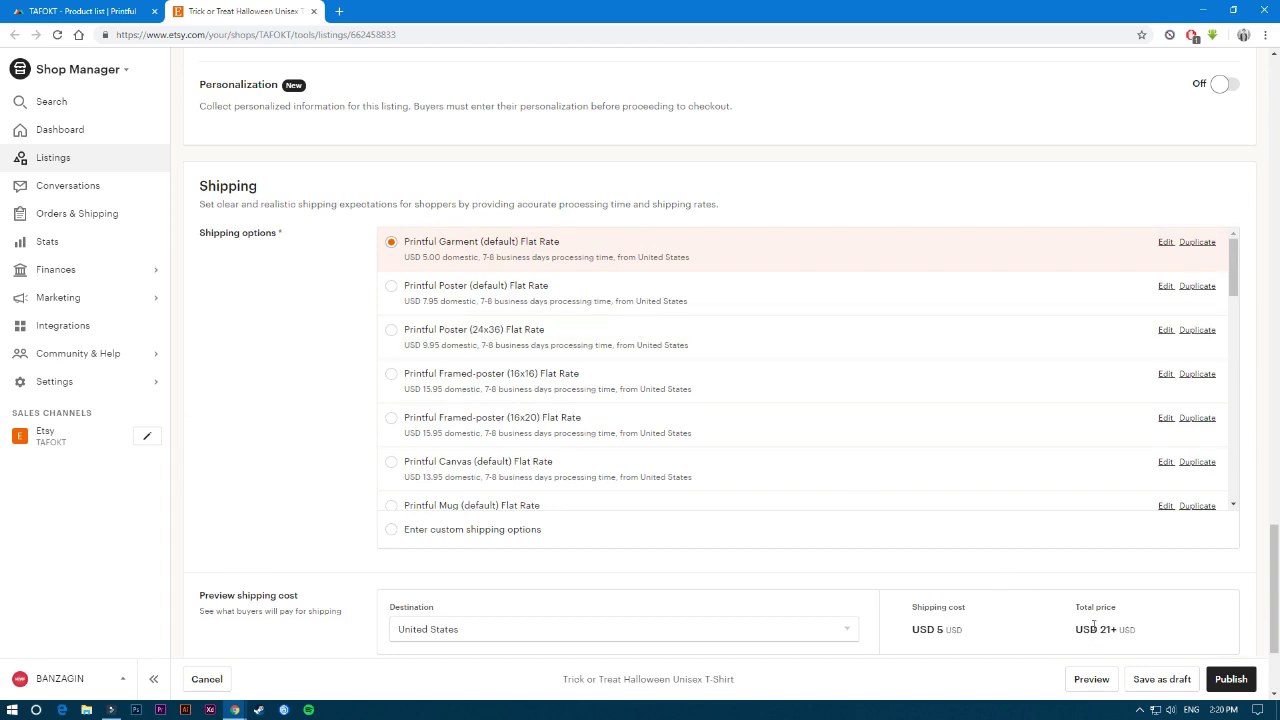
# Step: Save the Trick or Treat listing as a draft
pyautogui.scroll(-1, 1083, 600)
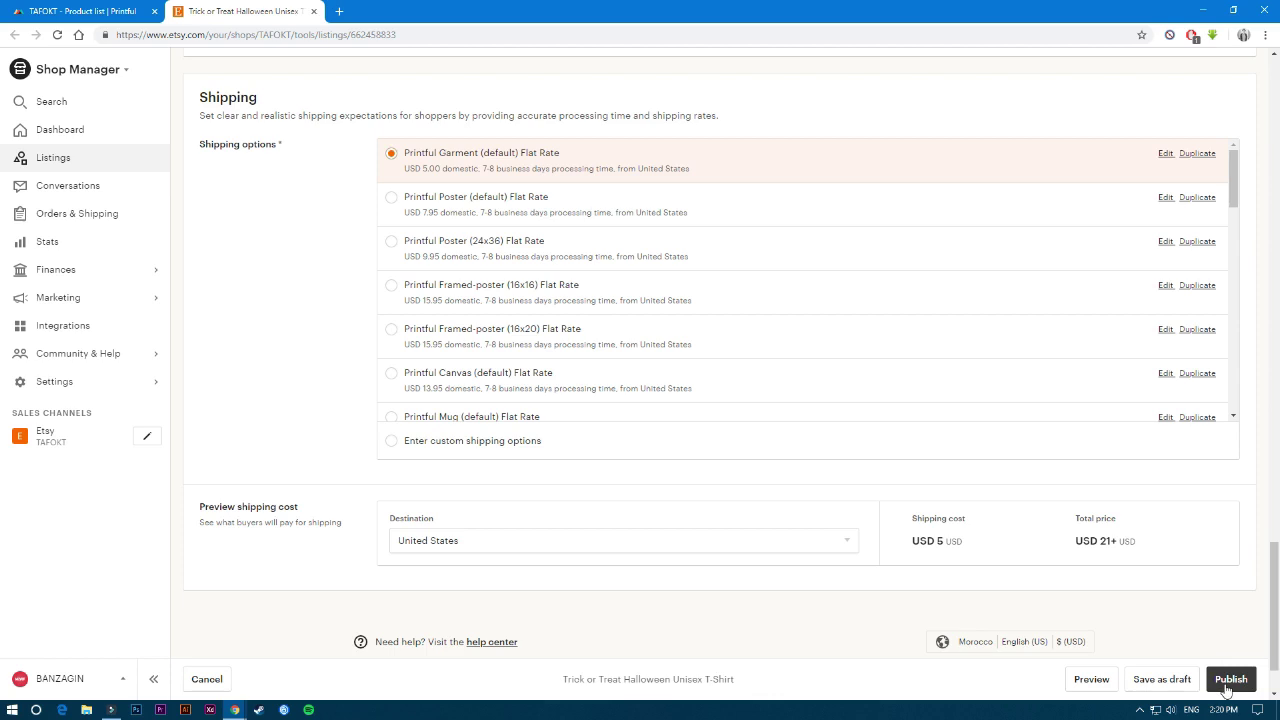
pyautogui.click(1163, 680)
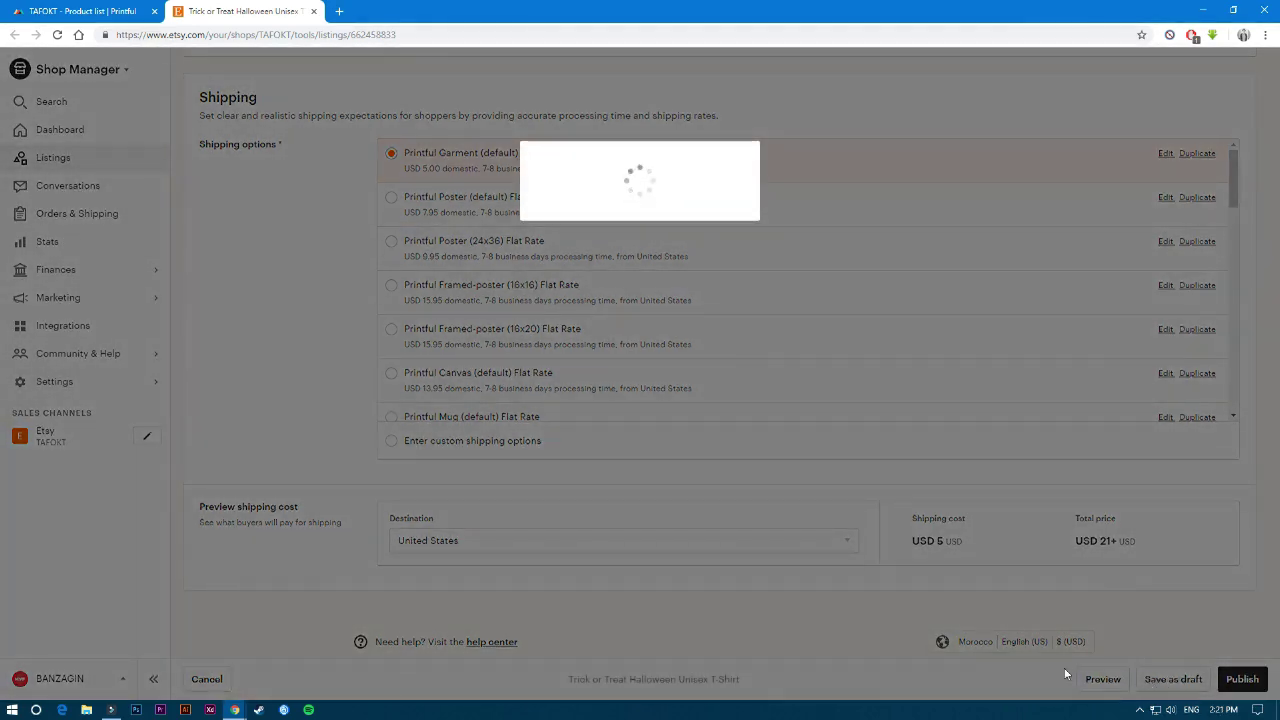
pyautogui.scroll(-1, 560, 370)
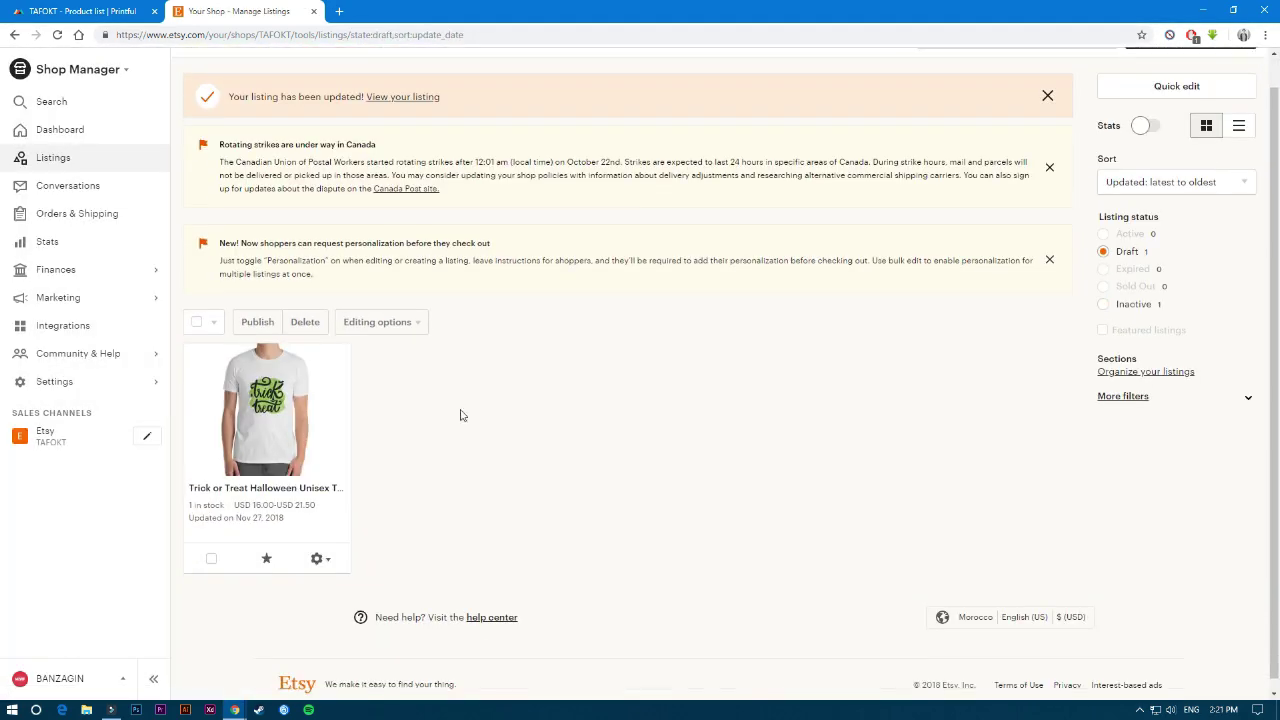
# Step: Reopen the Trick or Treat draft for editing and show its listing preview
pyautogui.click(322, 549)
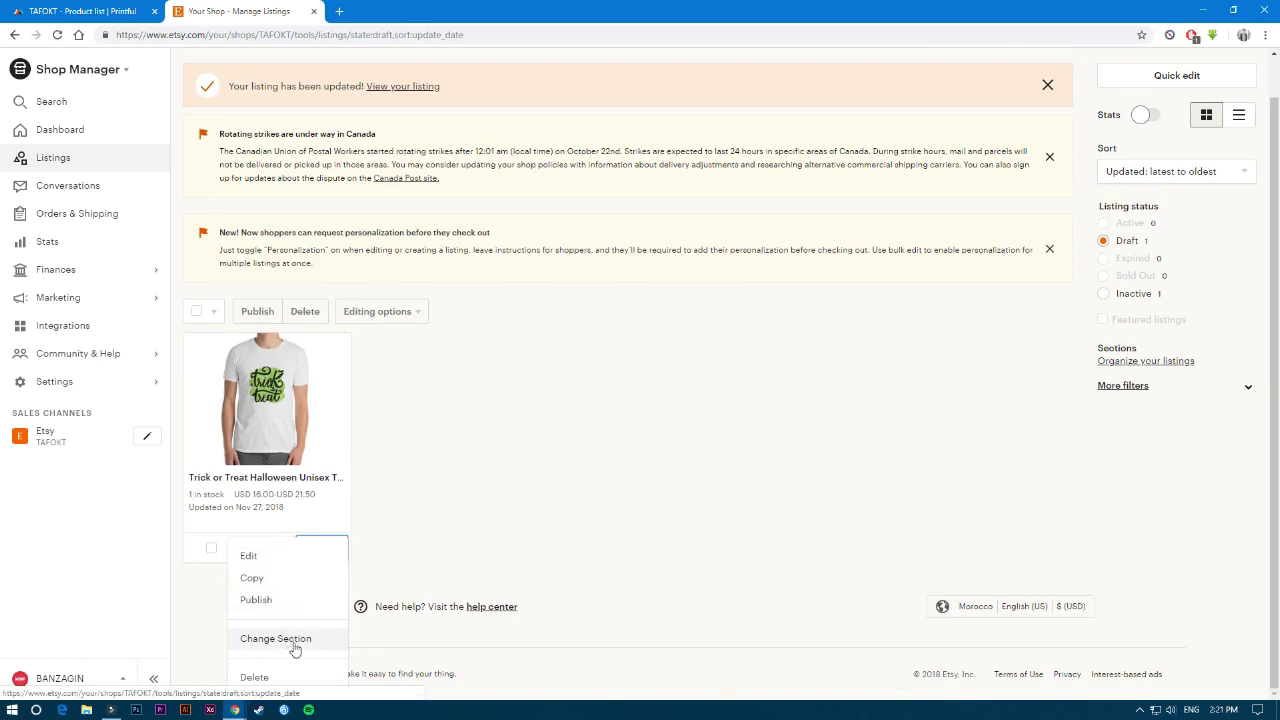
pyautogui.click(271, 558)
pyautogui.scroll(-10, 677, 346)
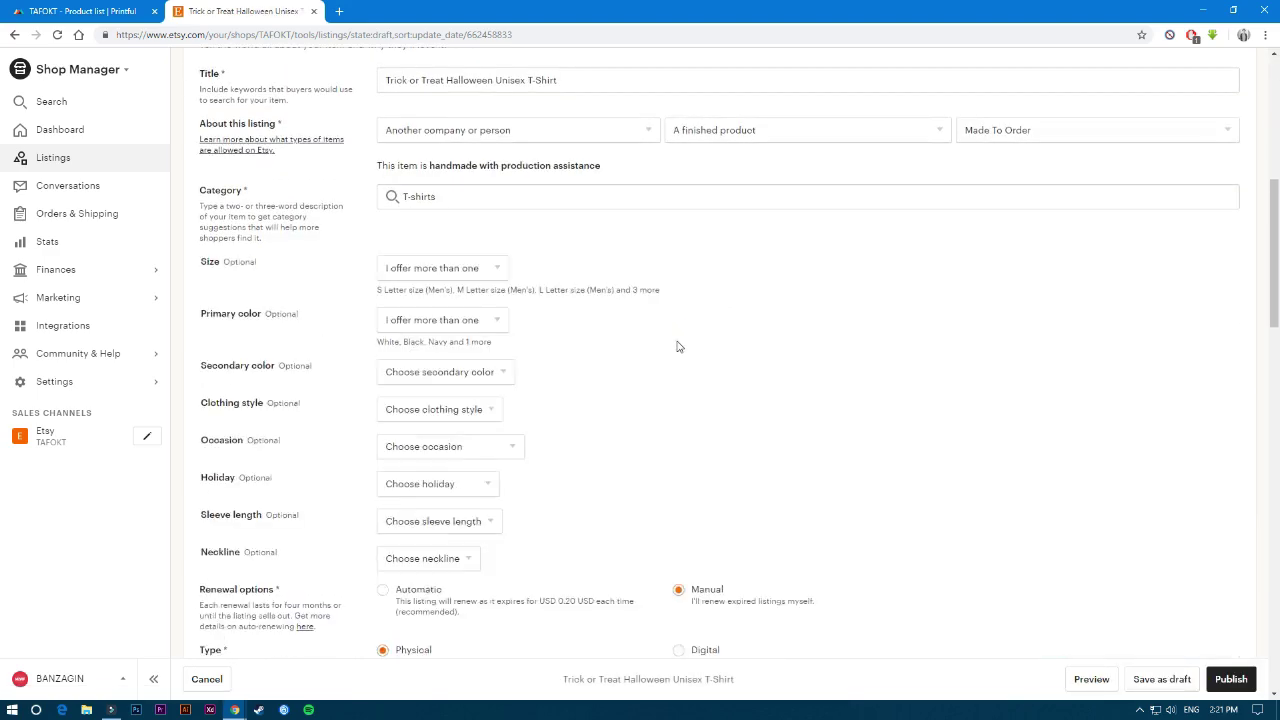
pyautogui.scroll(-1, 772, 455)
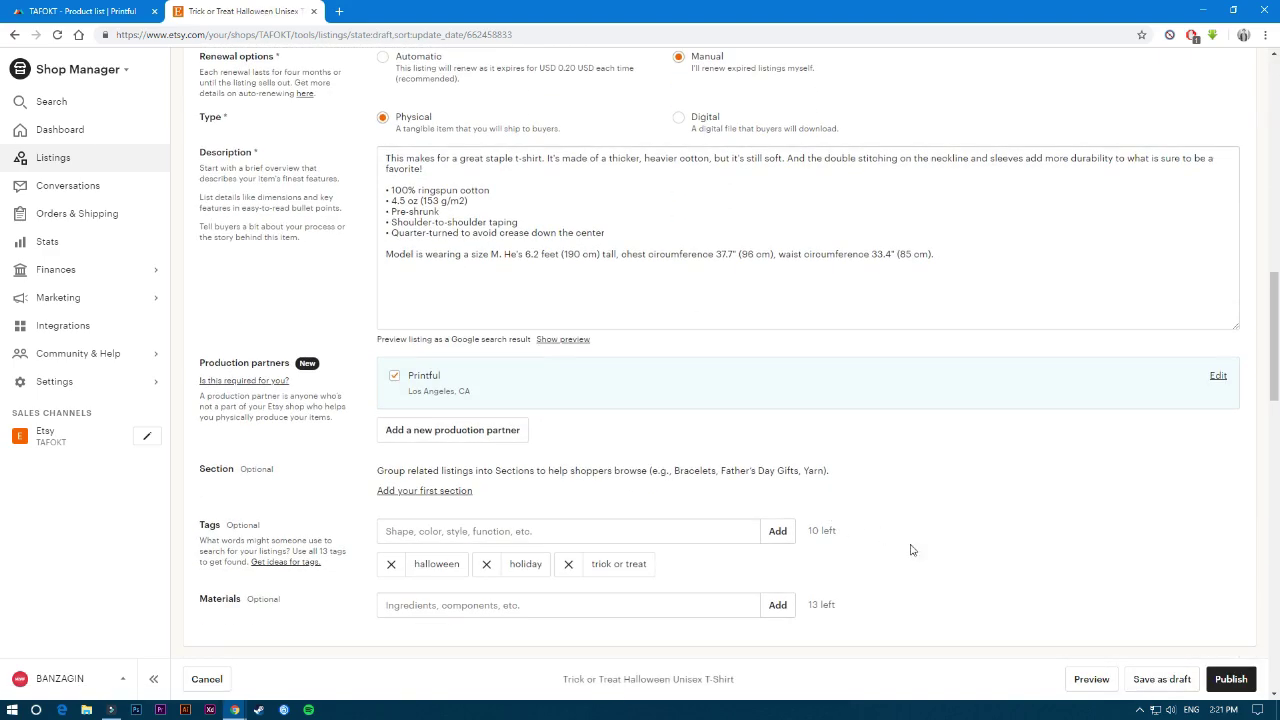
pyautogui.click(1091, 680)
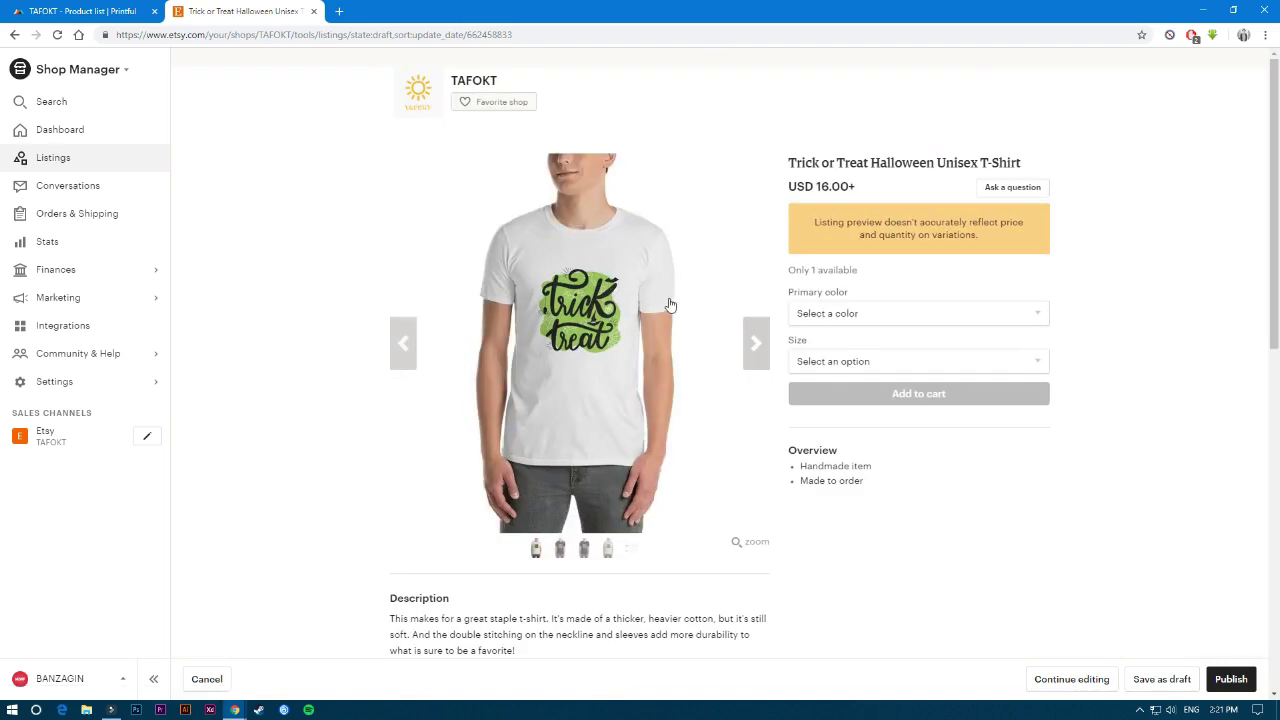
# Step: Browse the preview's product photos through to the size guide
pyautogui.click(756, 345)
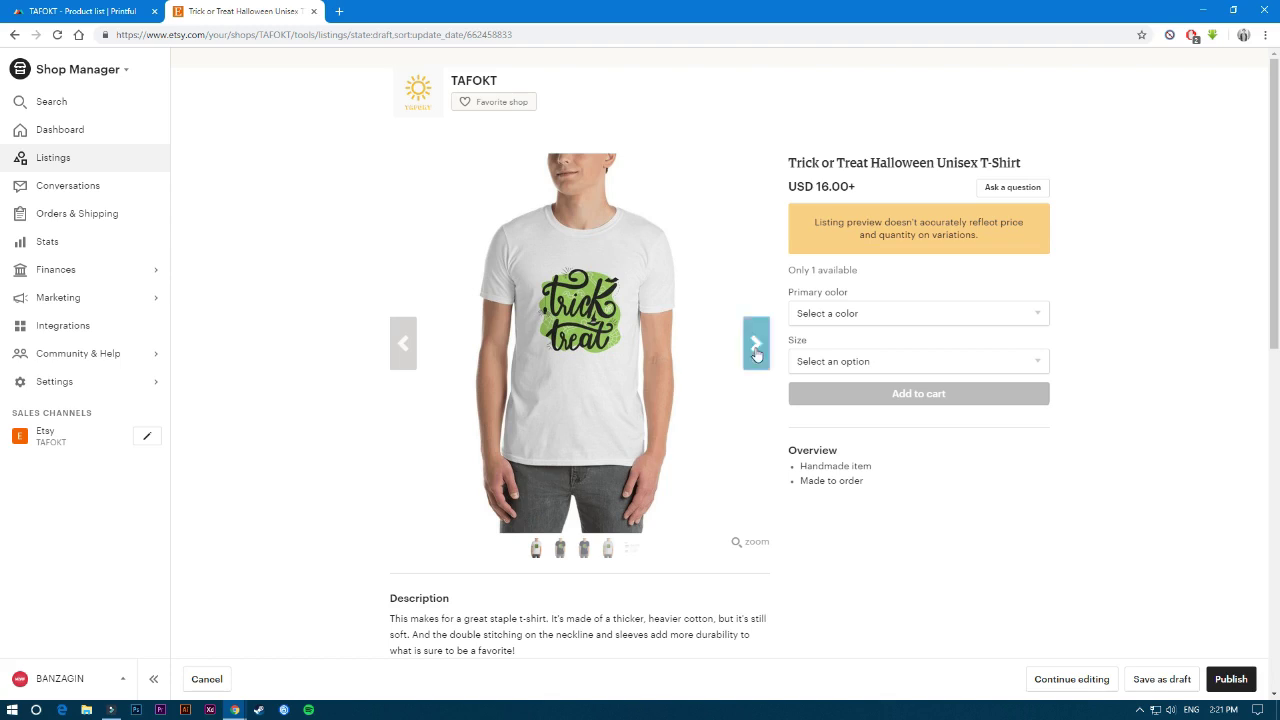
pyautogui.click(756, 345)
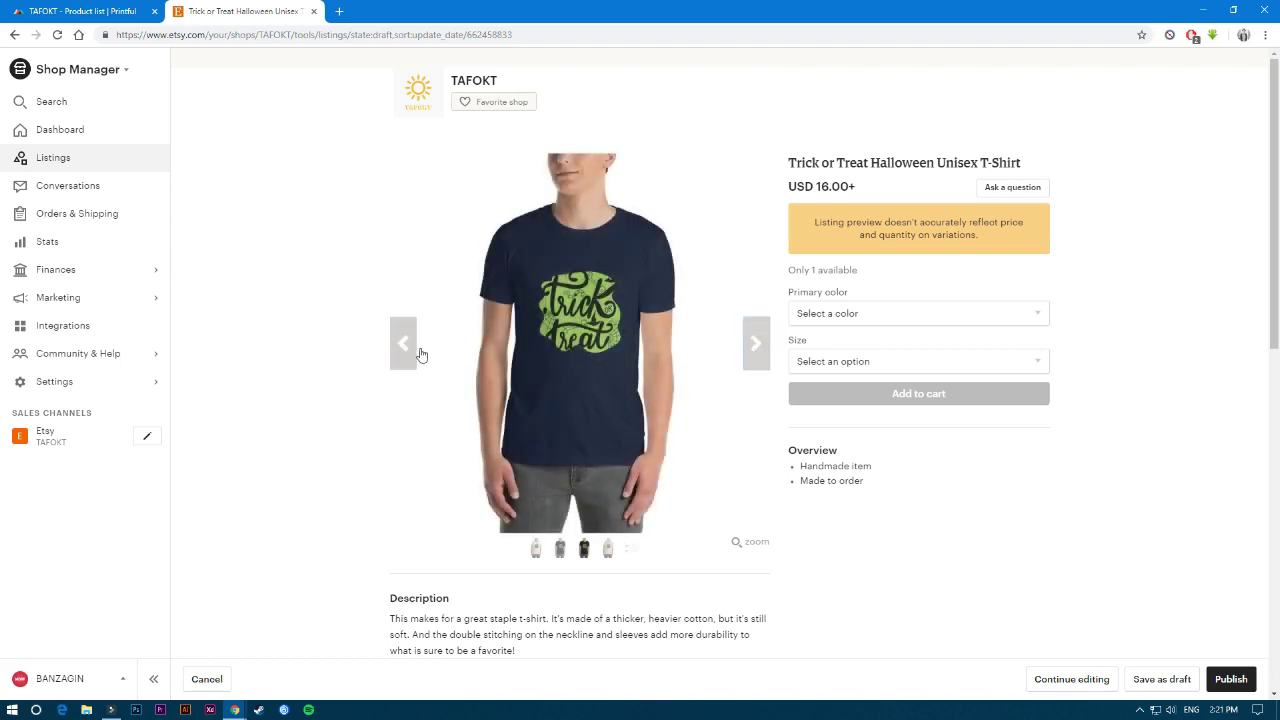
pyautogui.click(756, 345)
pyautogui.click(757, 345)
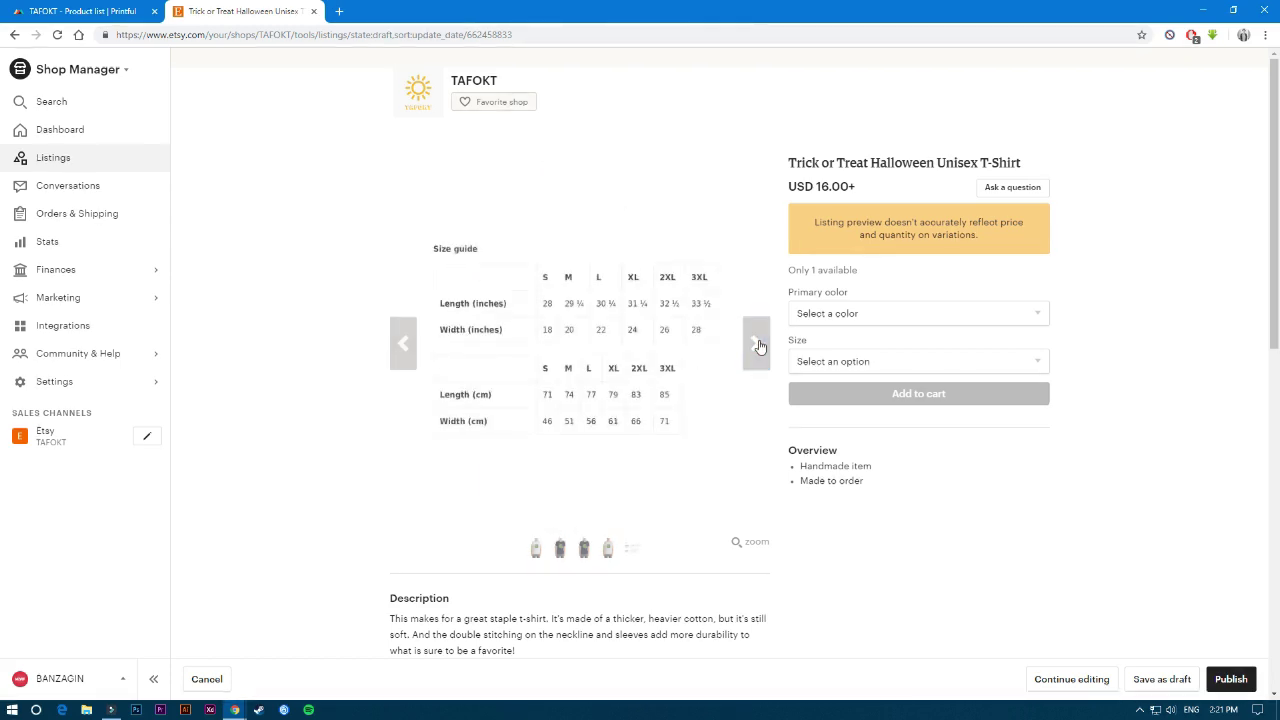
# Step: Choose White as the primary color and S as the size in the listing preview
pyautogui.click(860, 313)
pyautogui.click(860, 345)
pyautogui.click(835, 364)
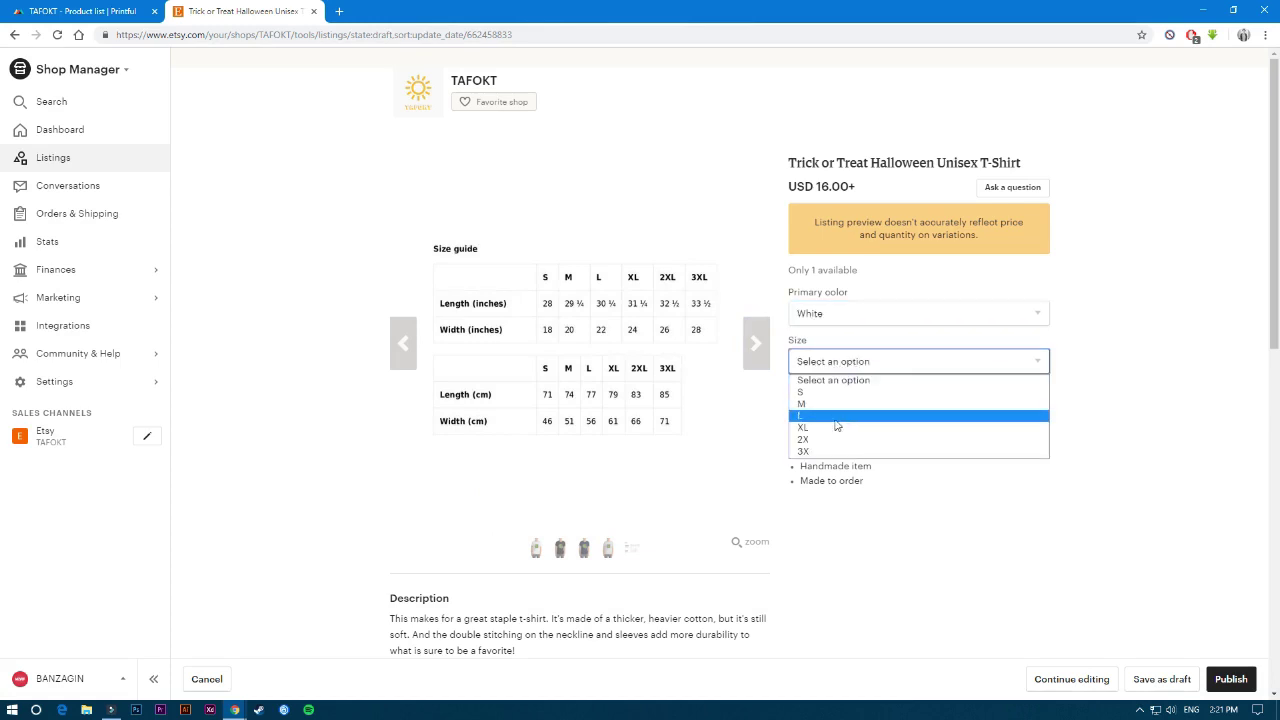
pyautogui.click(820, 393)
# Step: Go back through the preview photos and review the description, payment and shop owner sections
pyautogui.click(405, 343)
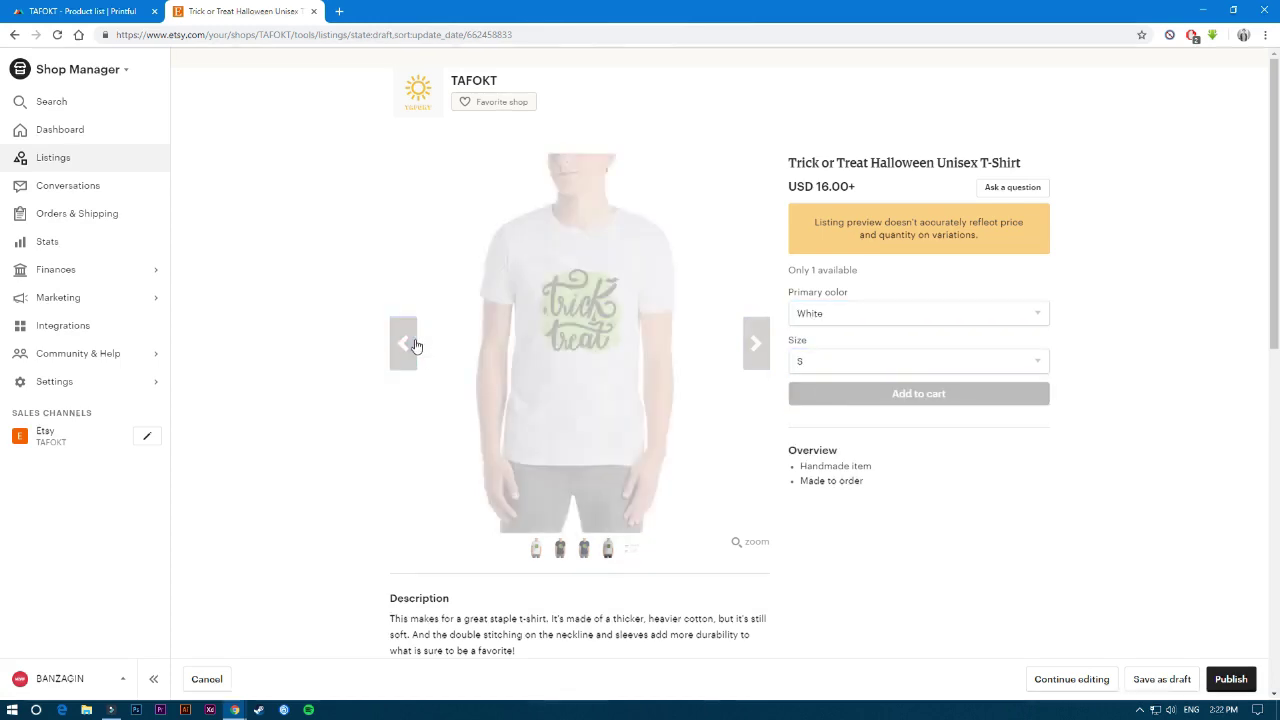
pyautogui.click(405, 343)
pyautogui.scroll(-2, 900, 250)
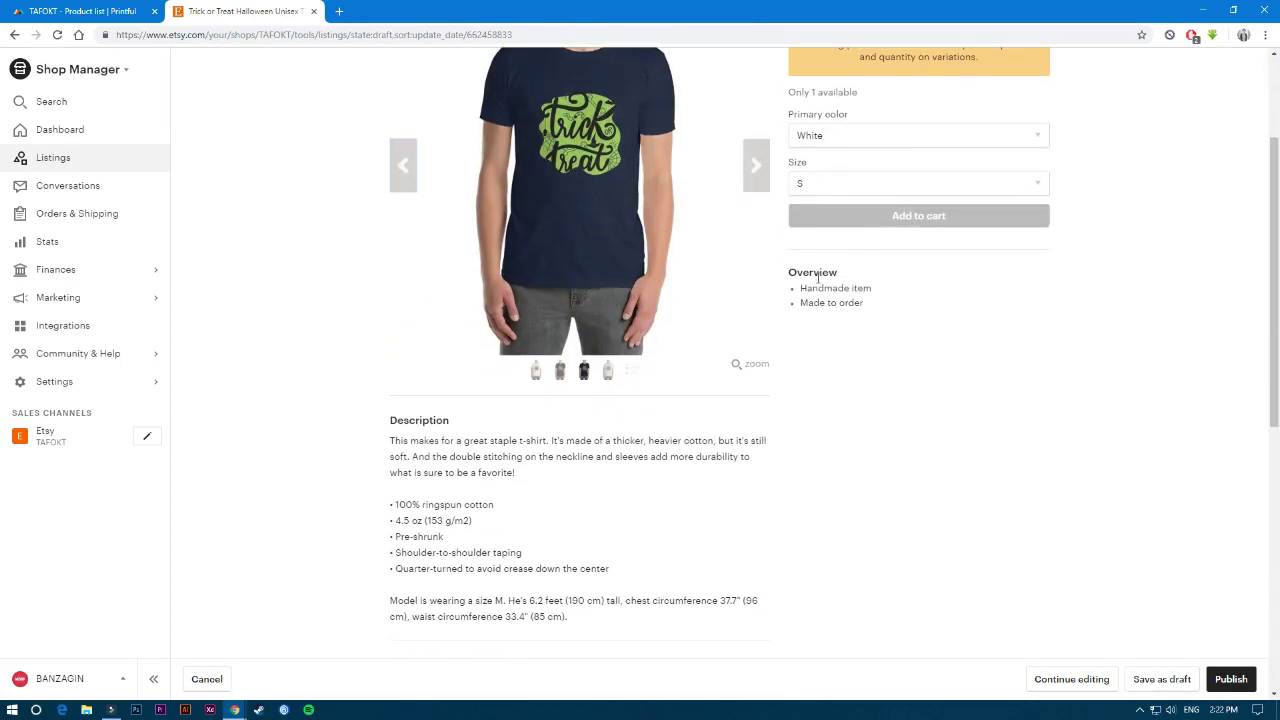
pyautogui.scroll(-3, 522, 251)
pyautogui.scroll(-2, 428, 300)
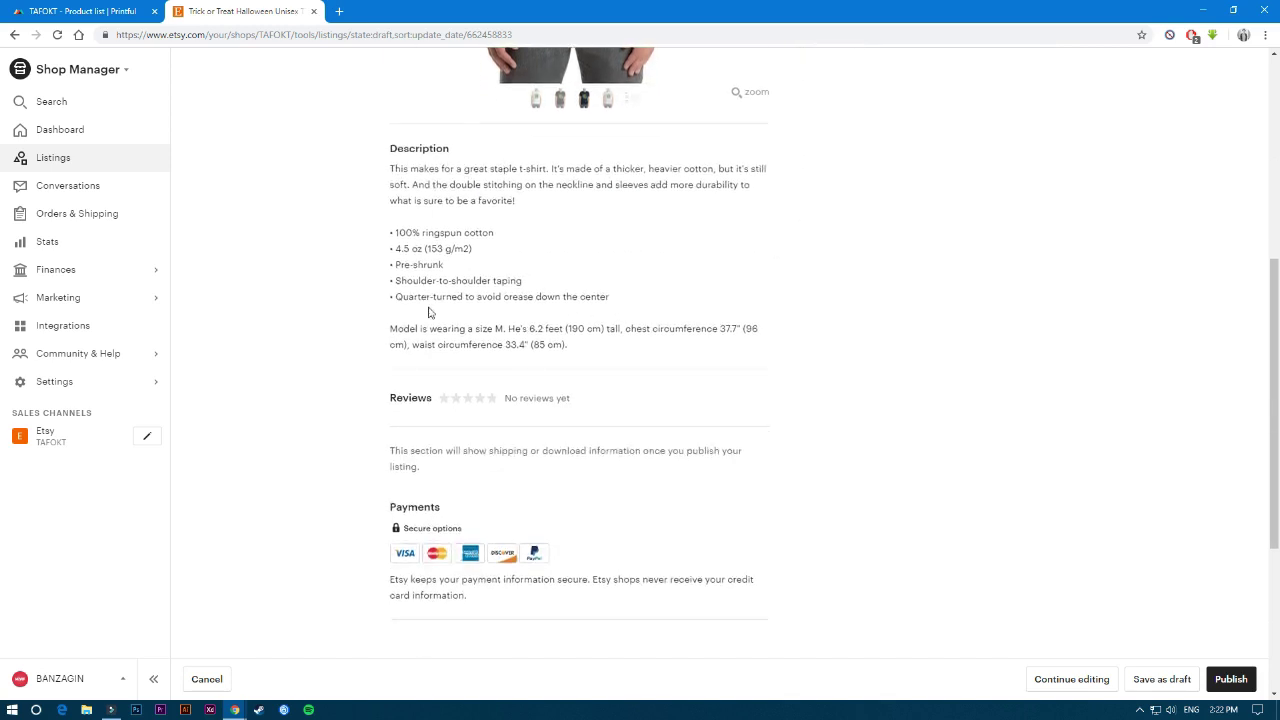
pyautogui.scroll(-2, 450, 305)
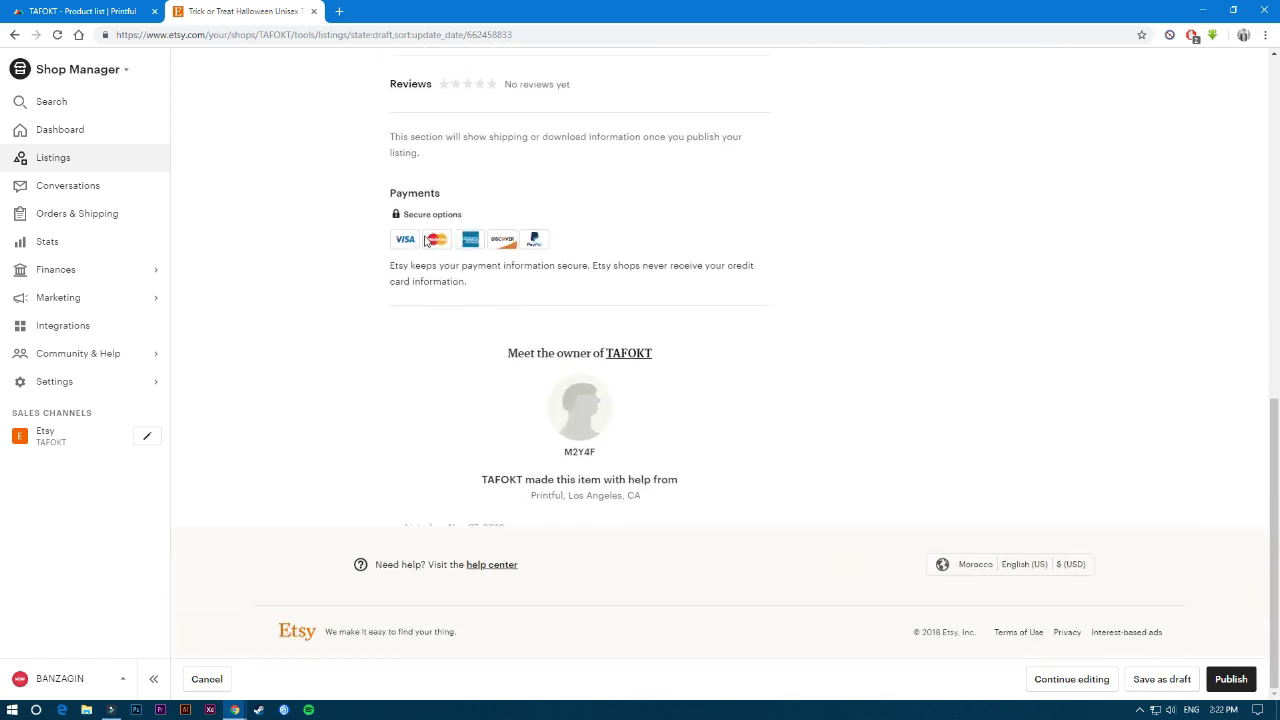
pyautogui.scroll(15, 668, 330)
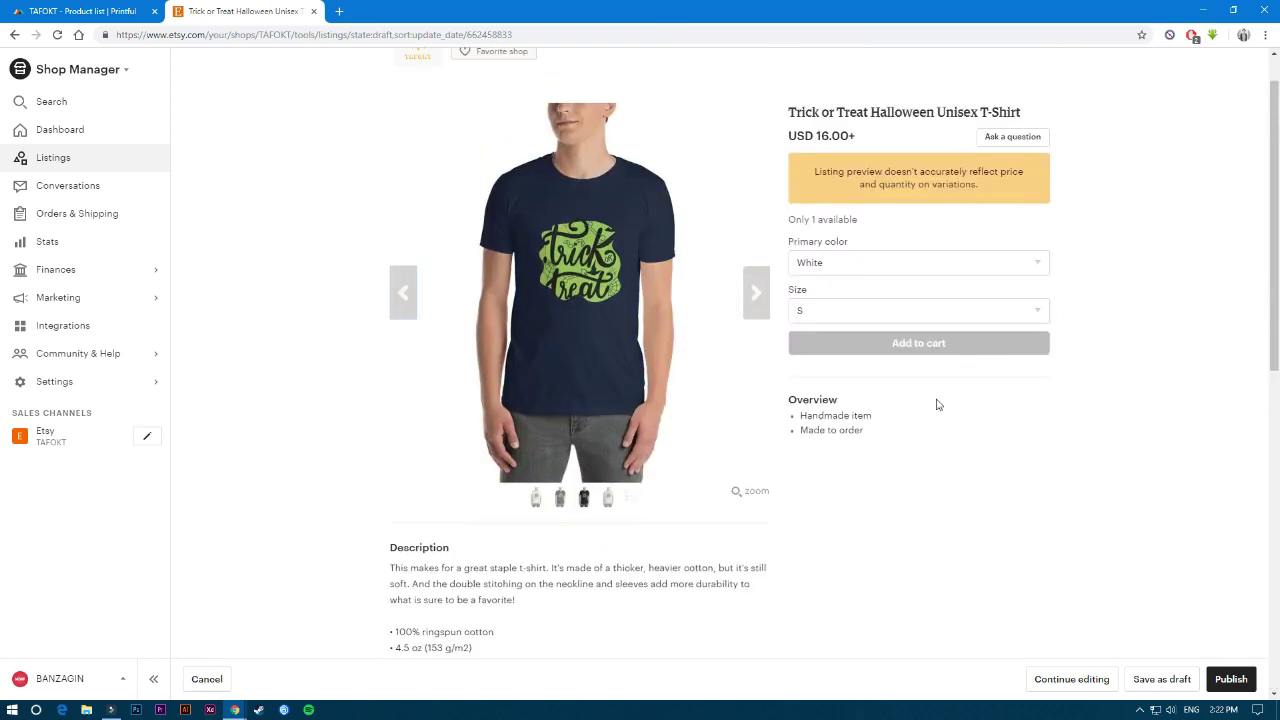
# Step: Leave the preview for the shop's listings overview and open the invite-friends page for free listings
pyautogui.click(1075, 688)
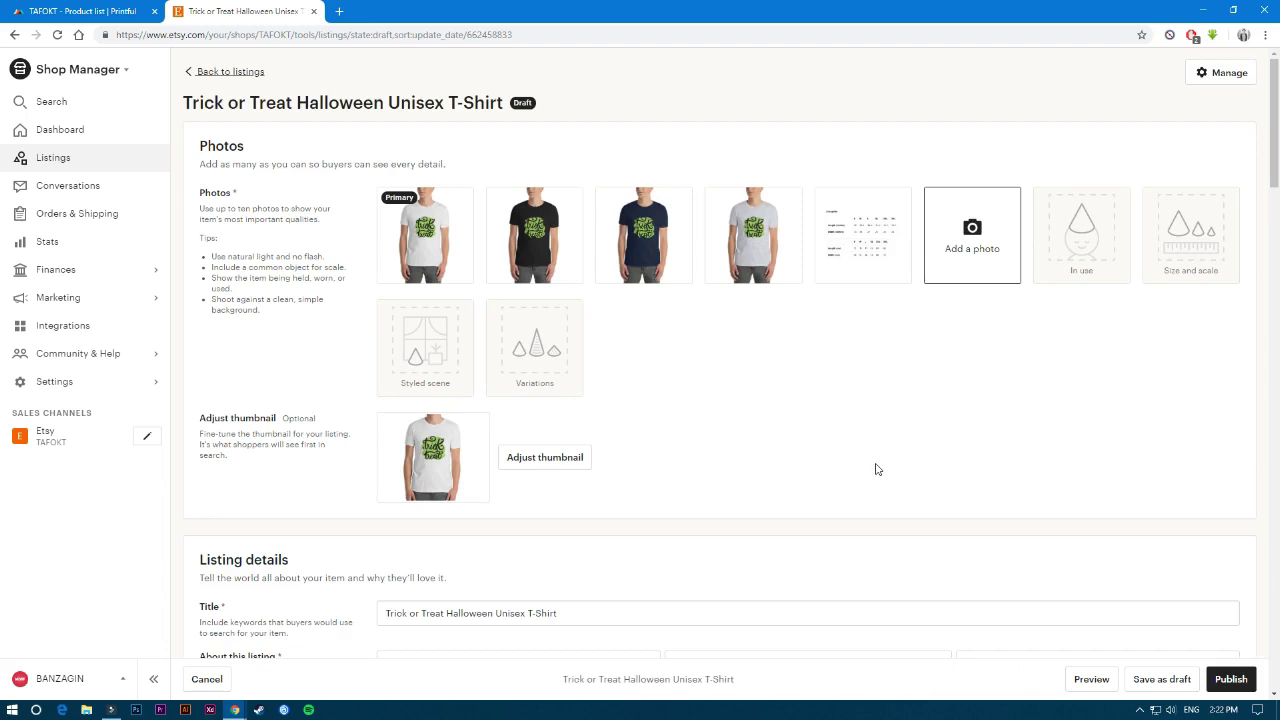
pyautogui.click(53, 158)
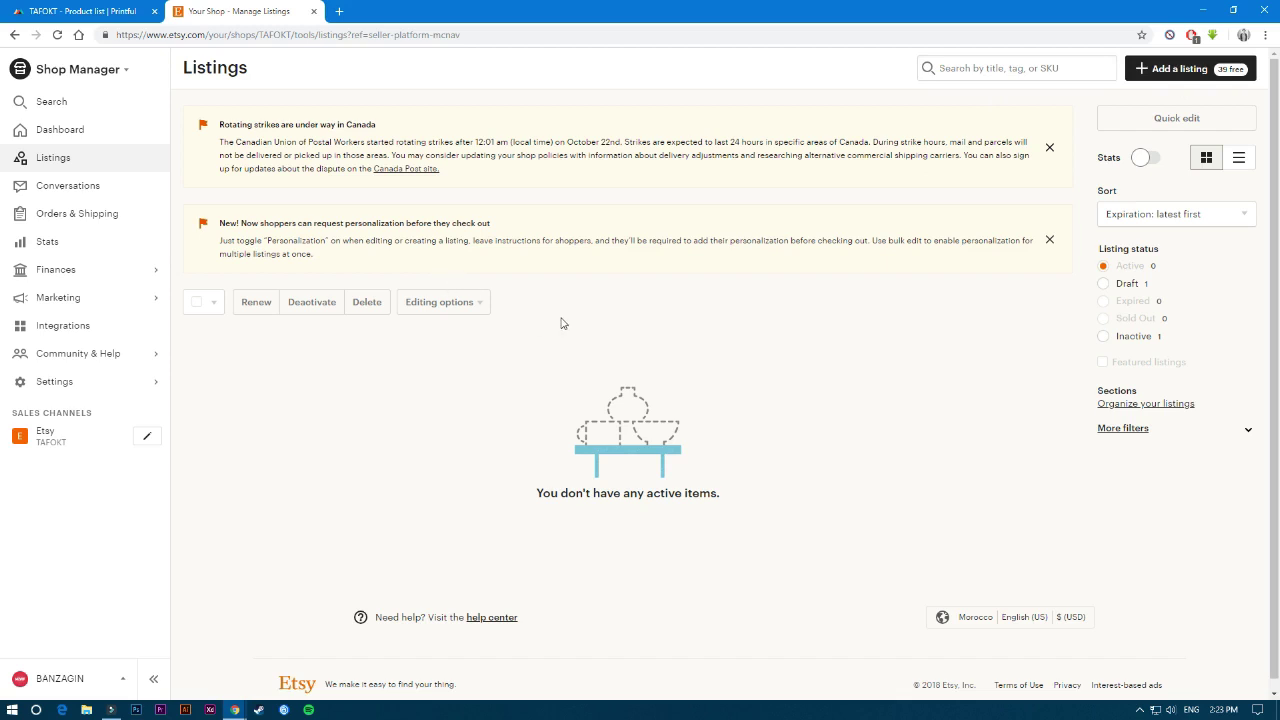
pyautogui.click(1234, 76)
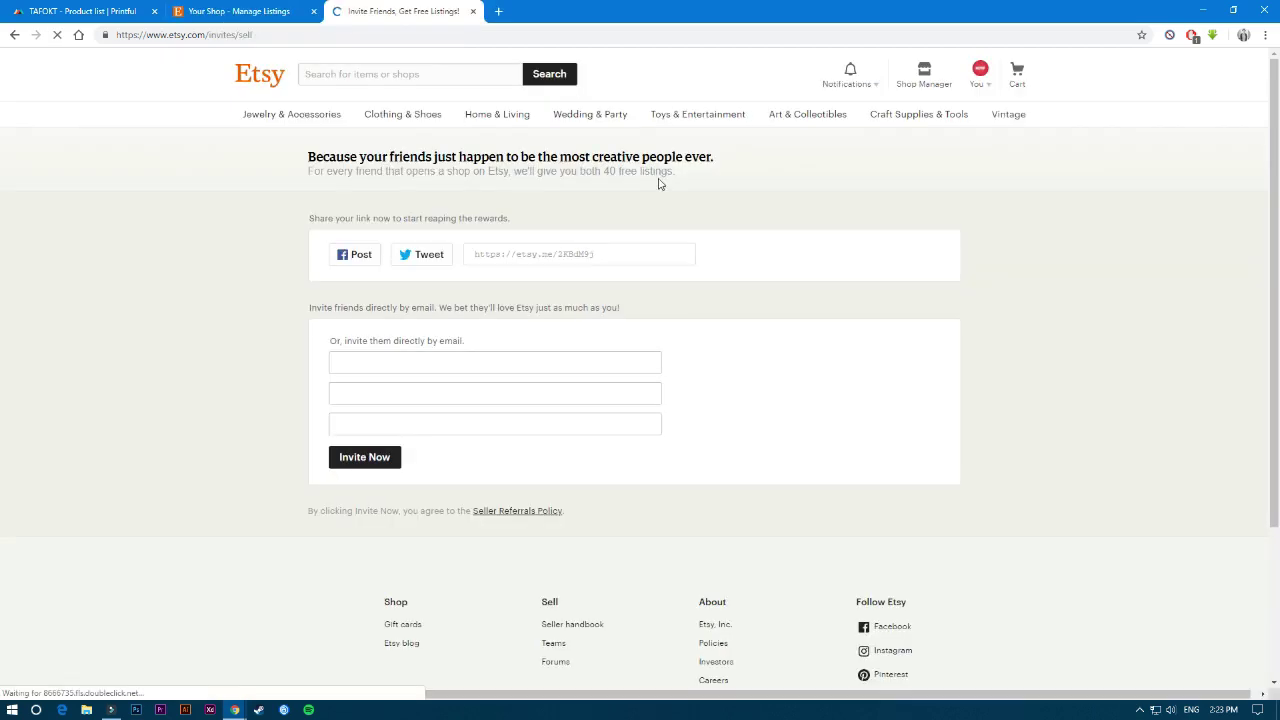